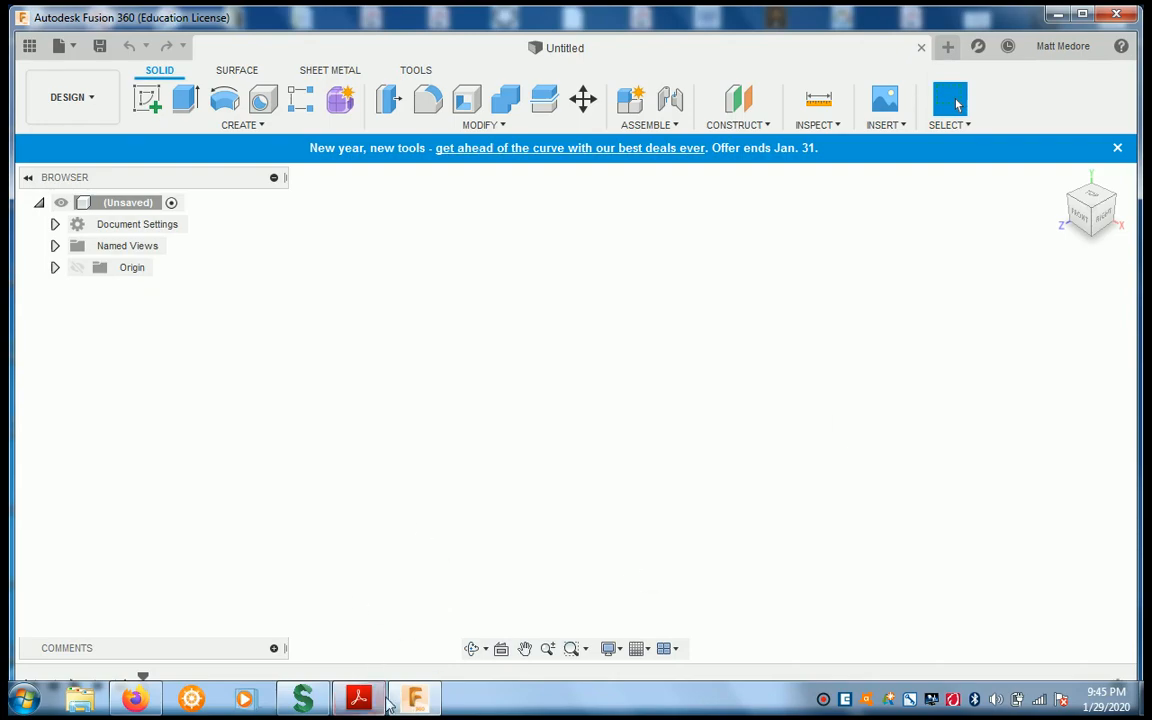
Step: Start a sketch on the horizontal plane and draw a 1.265 in horizontal line from the origin along the red axis
mouse_move(305, 698)
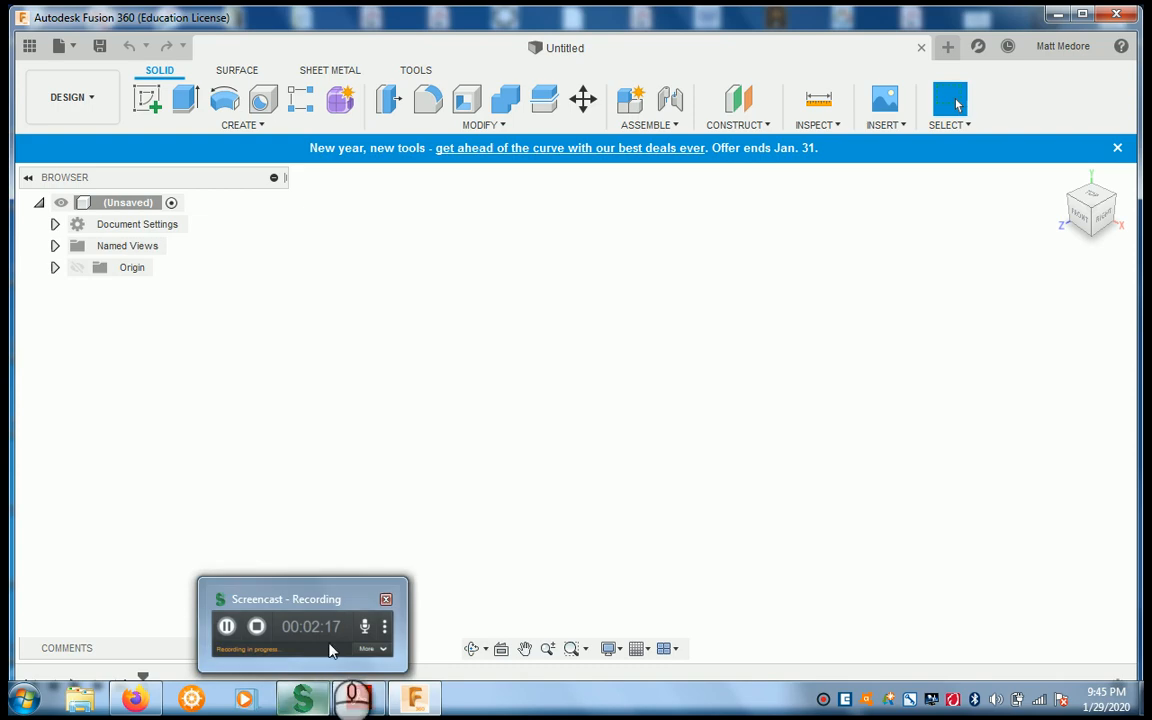
mouse_move(335, 620)
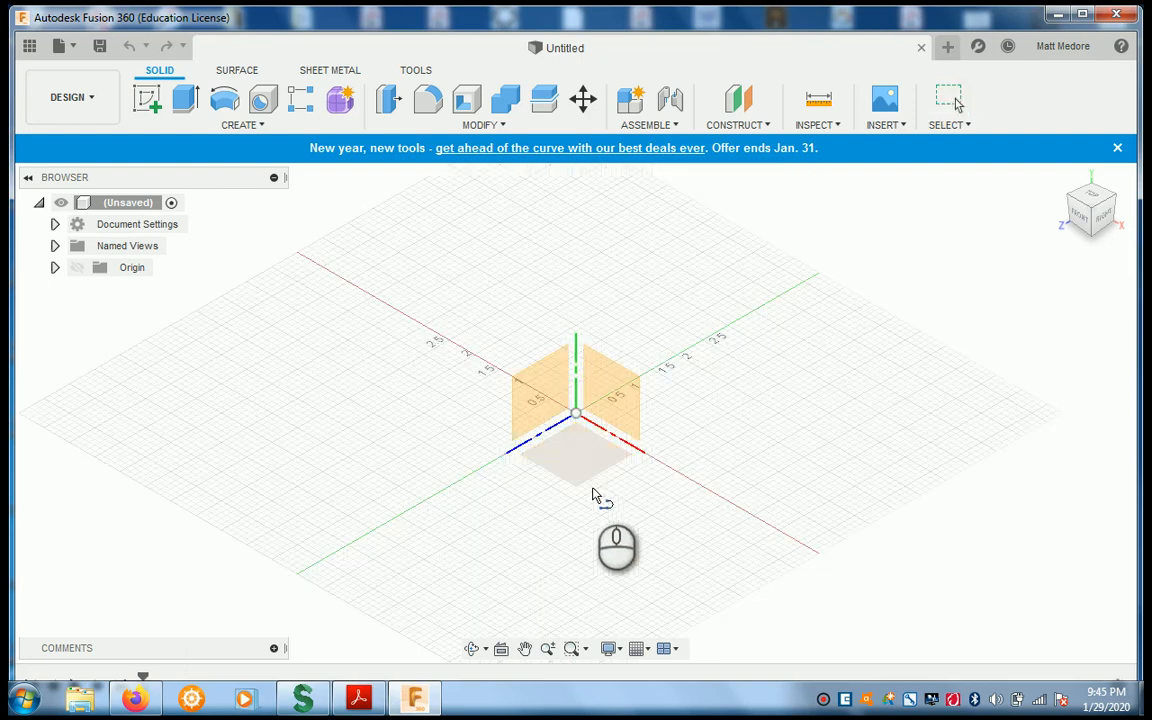
click(579, 476)
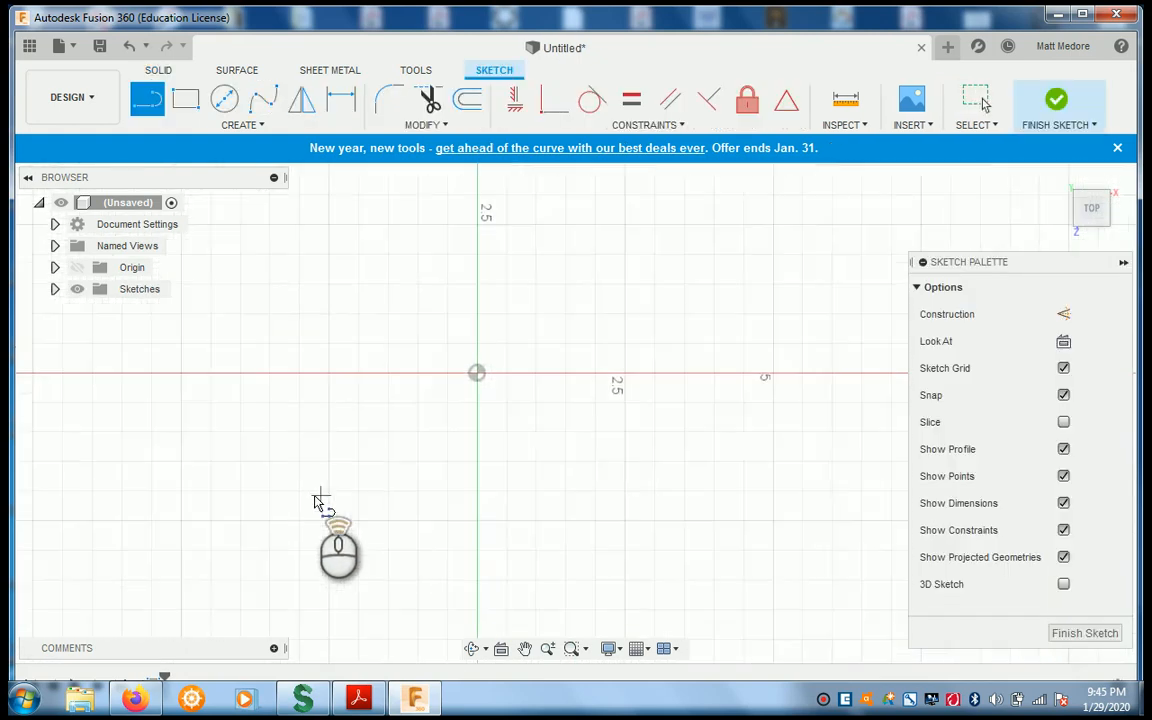
scroll(425, 395, up, 3)
click(424, 392)
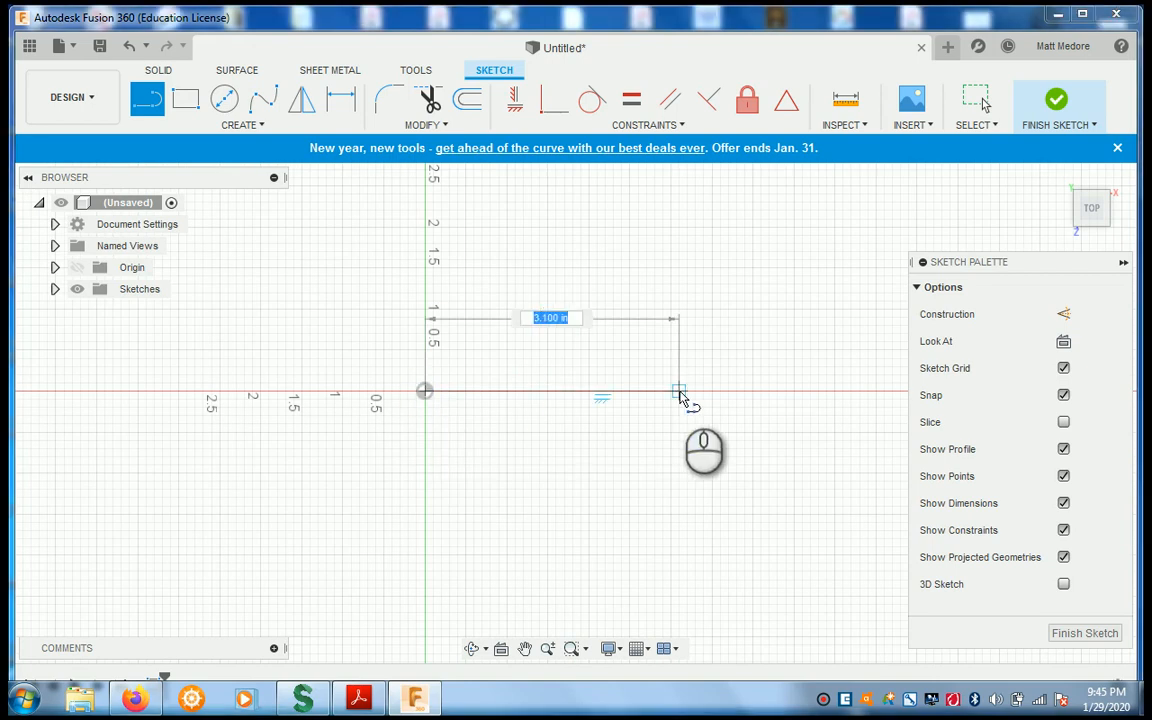
key(Tab)
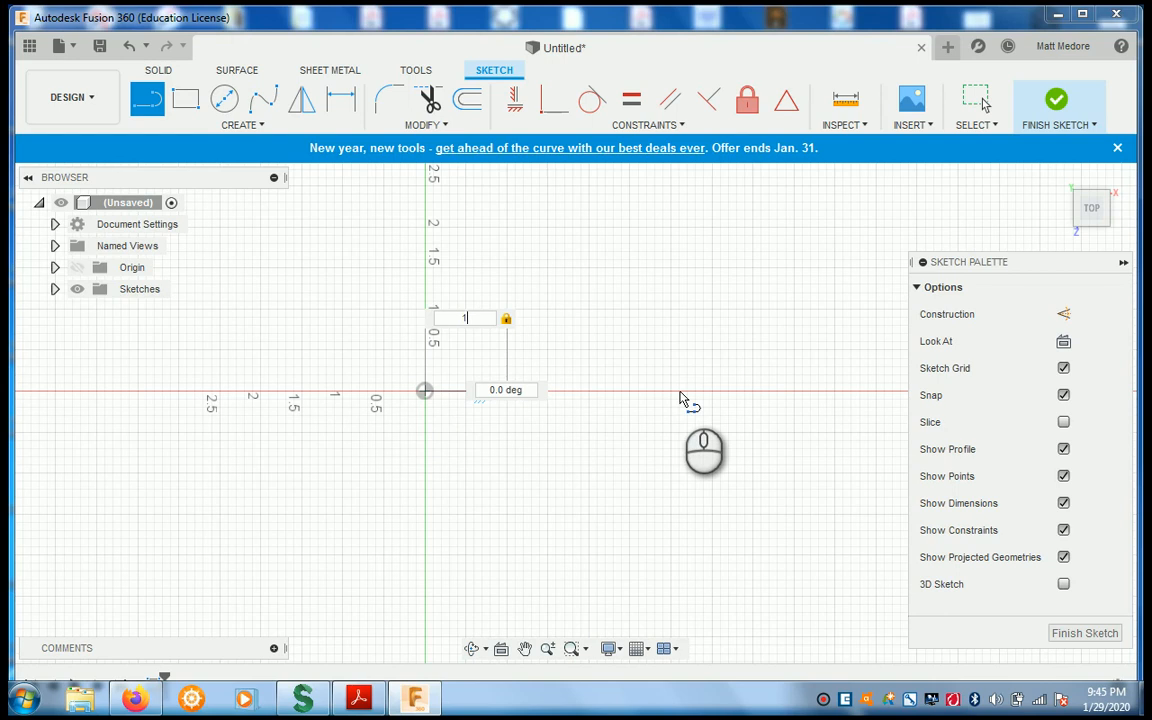
text(65)
key(Return)
key(Escape)
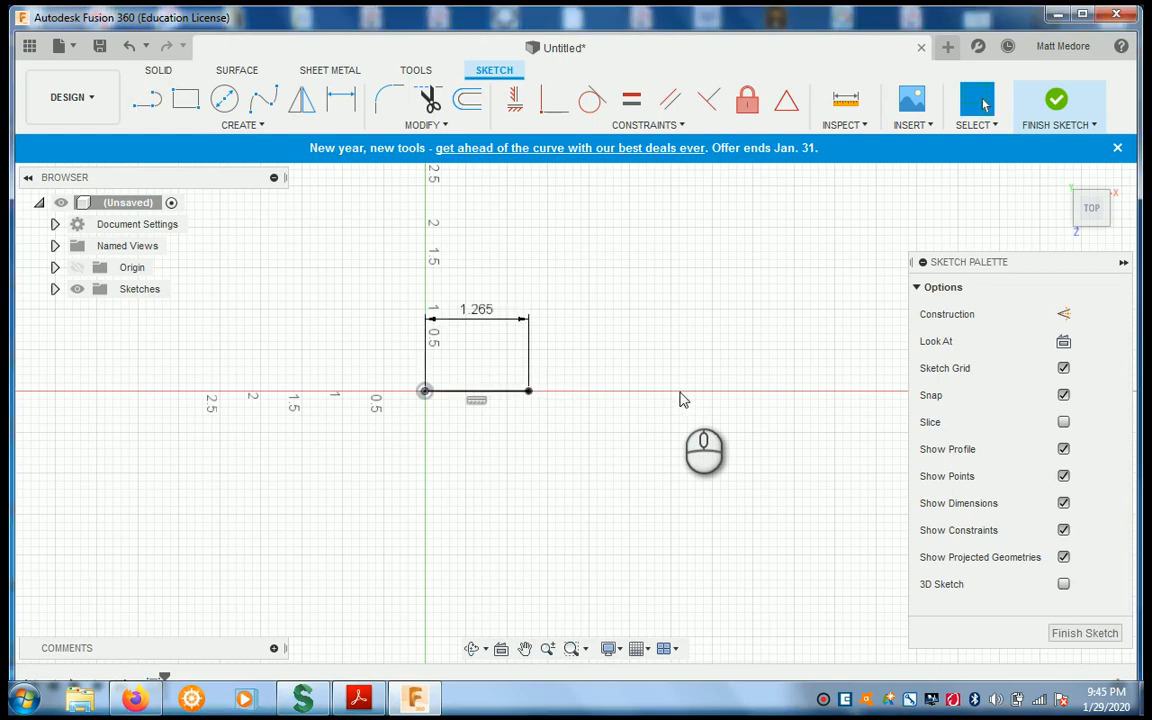
Step: Draw the stepped outline below the line, about 0.4 in down its right end, with a small notch, closing at the origin
scroll(430, 372, up, 3)
scroll(488, 257, up, 2)
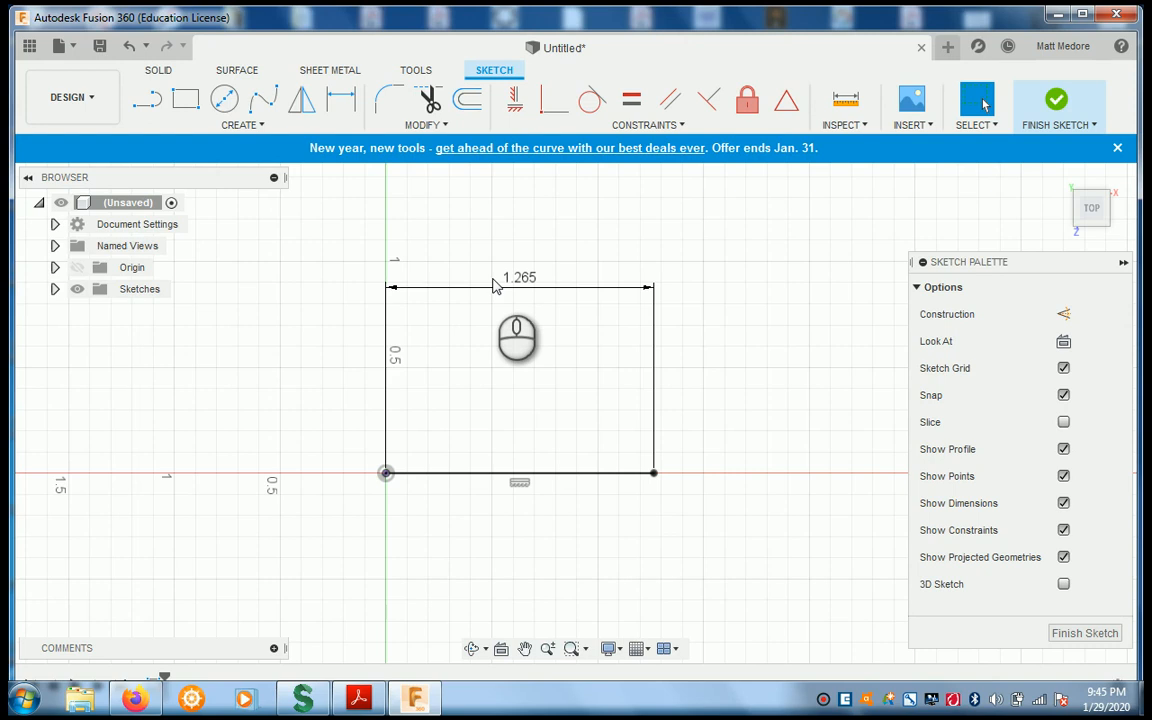
key(l)
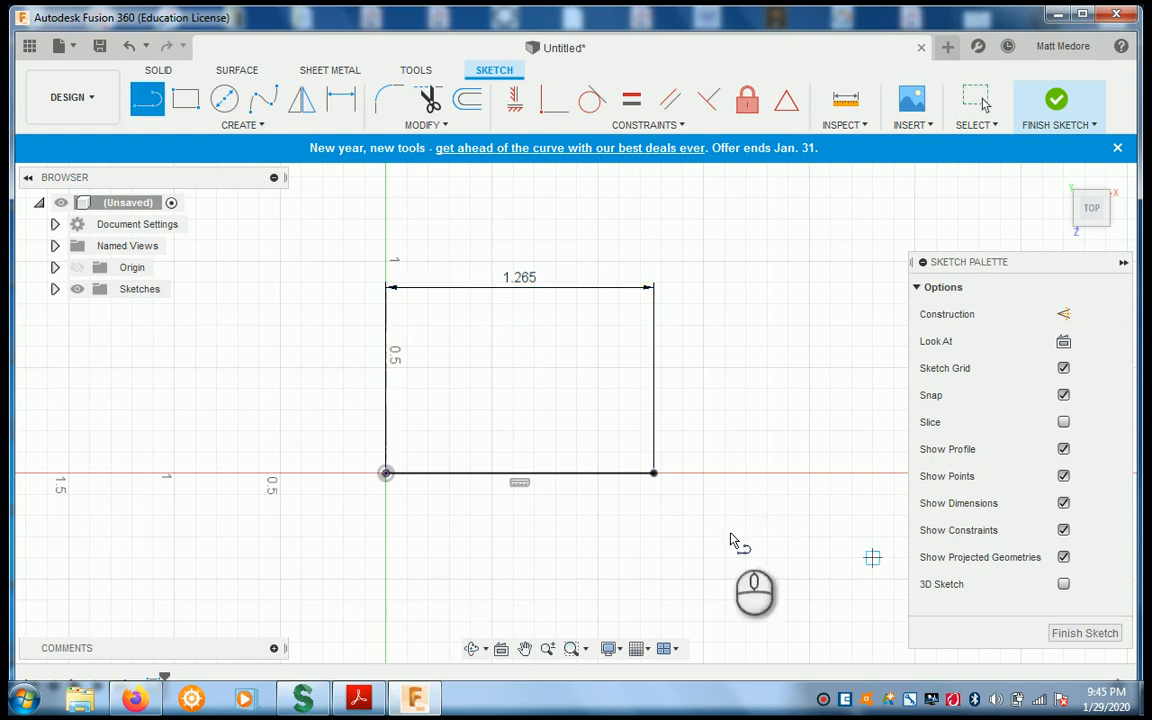
click(653, 472)
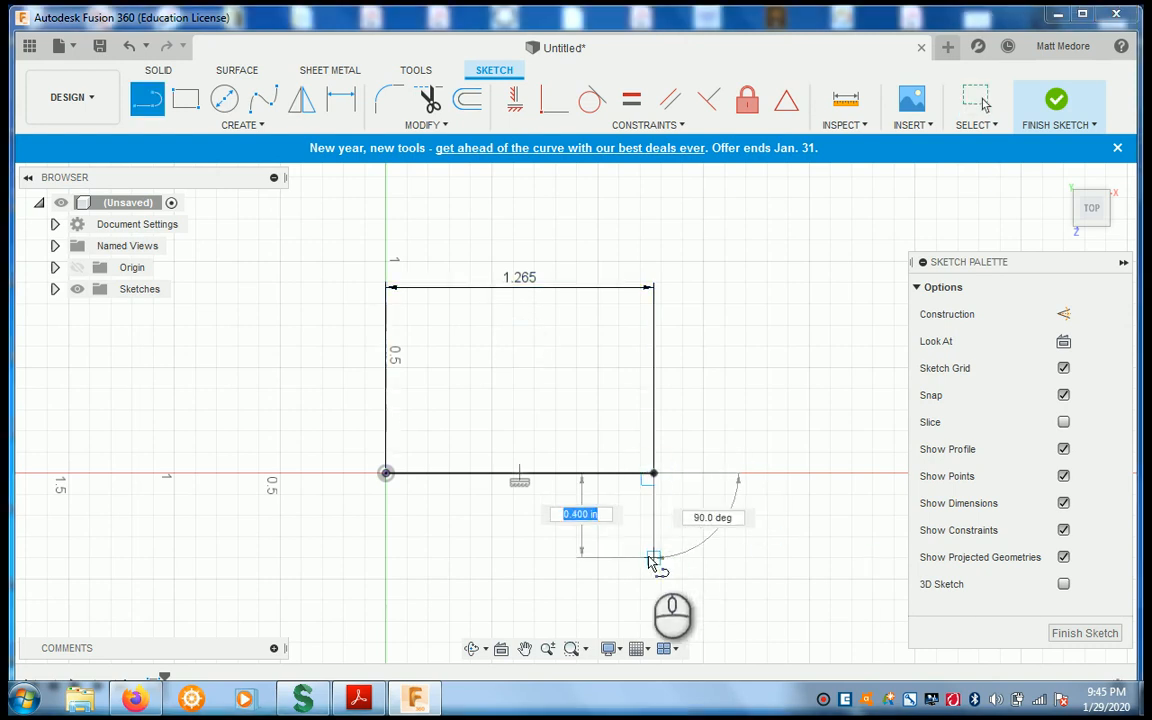
click(653, 557)
click(576, 558)
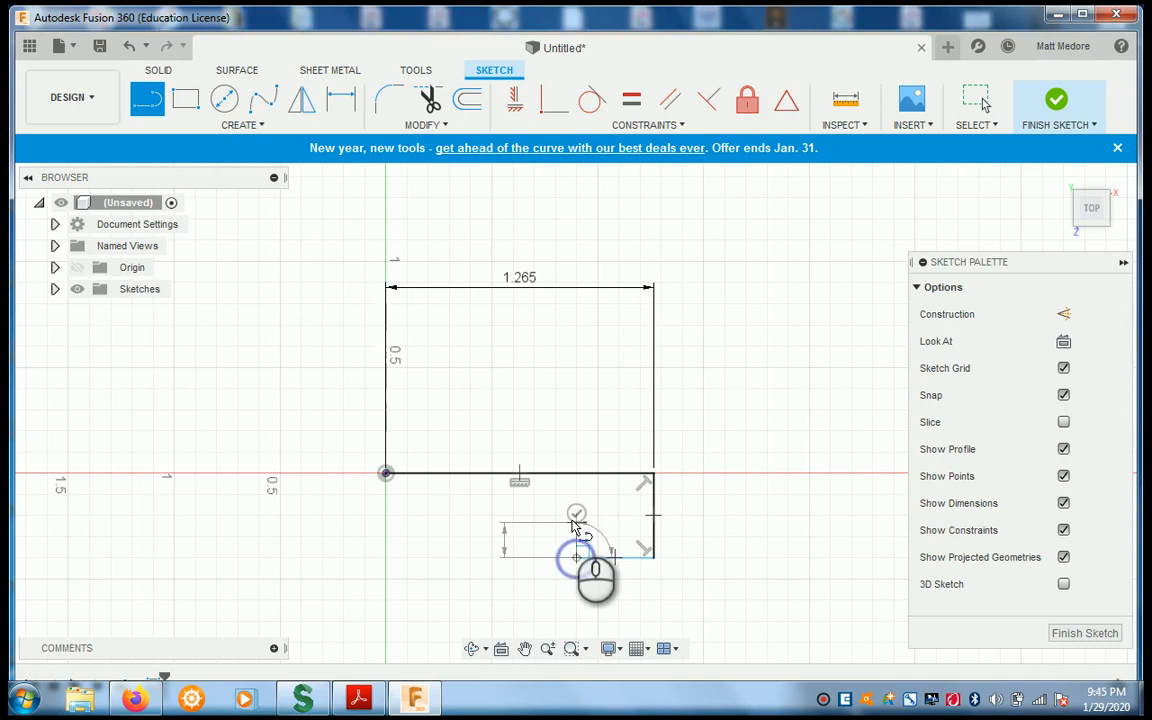
click(575, 536)
click(549, 537)
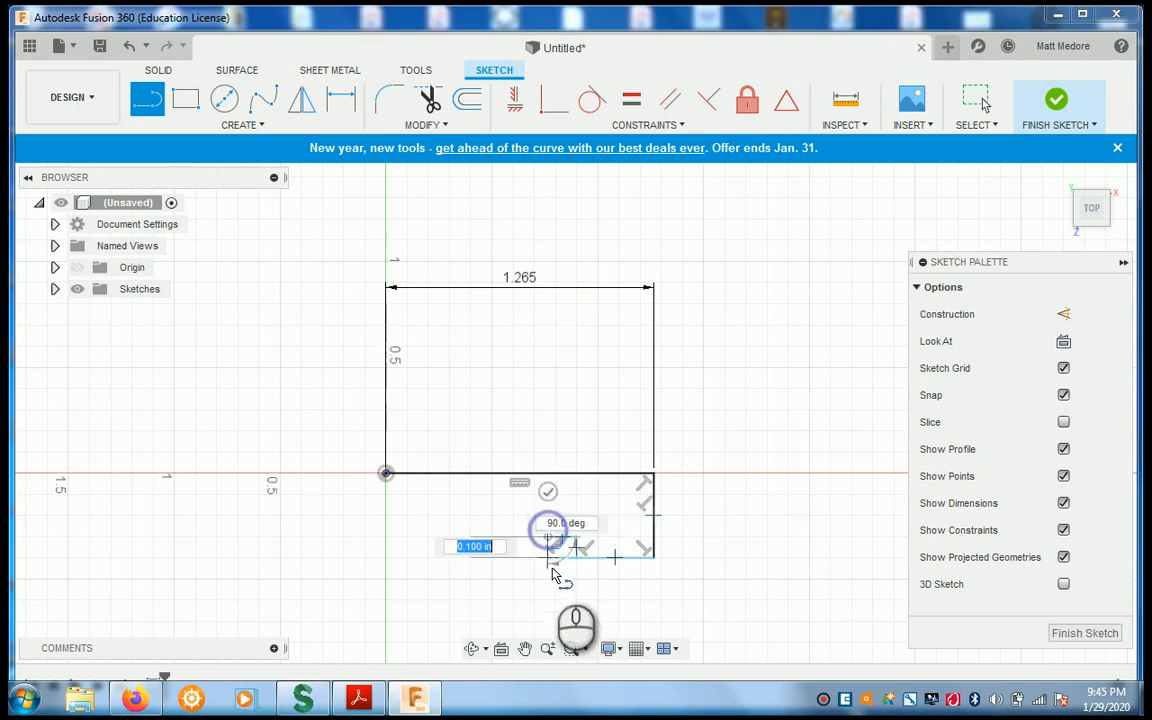
click(548, 621)
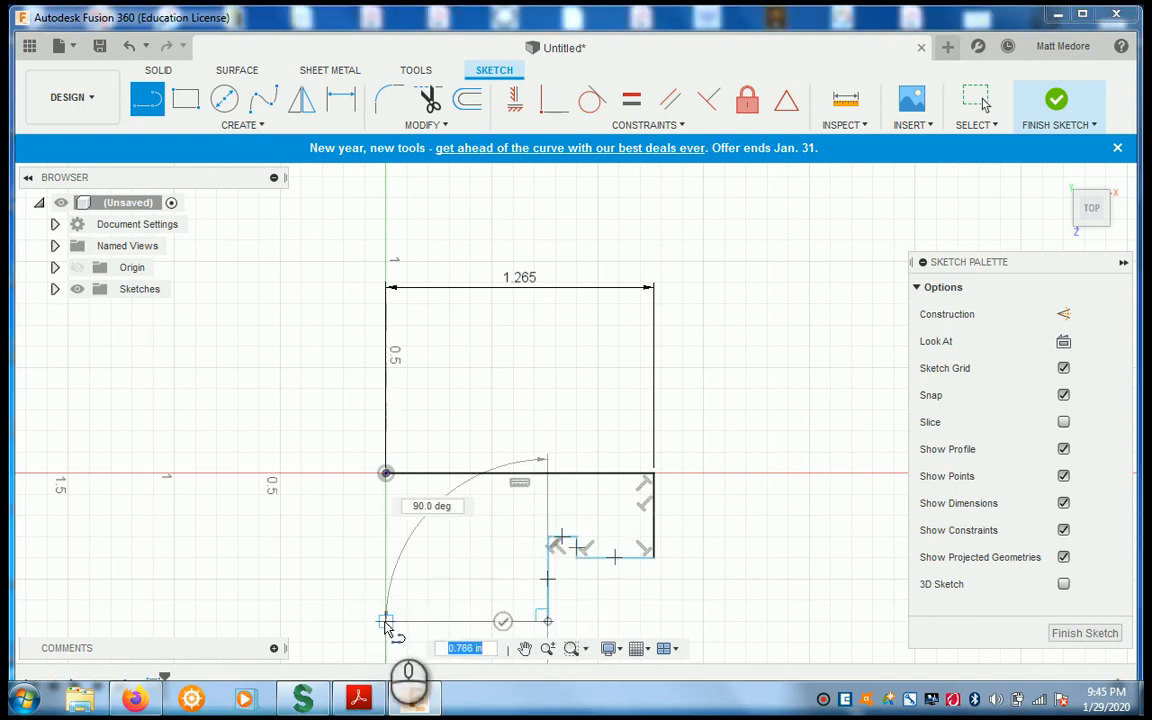
click(384, 622)
click(386, 474)
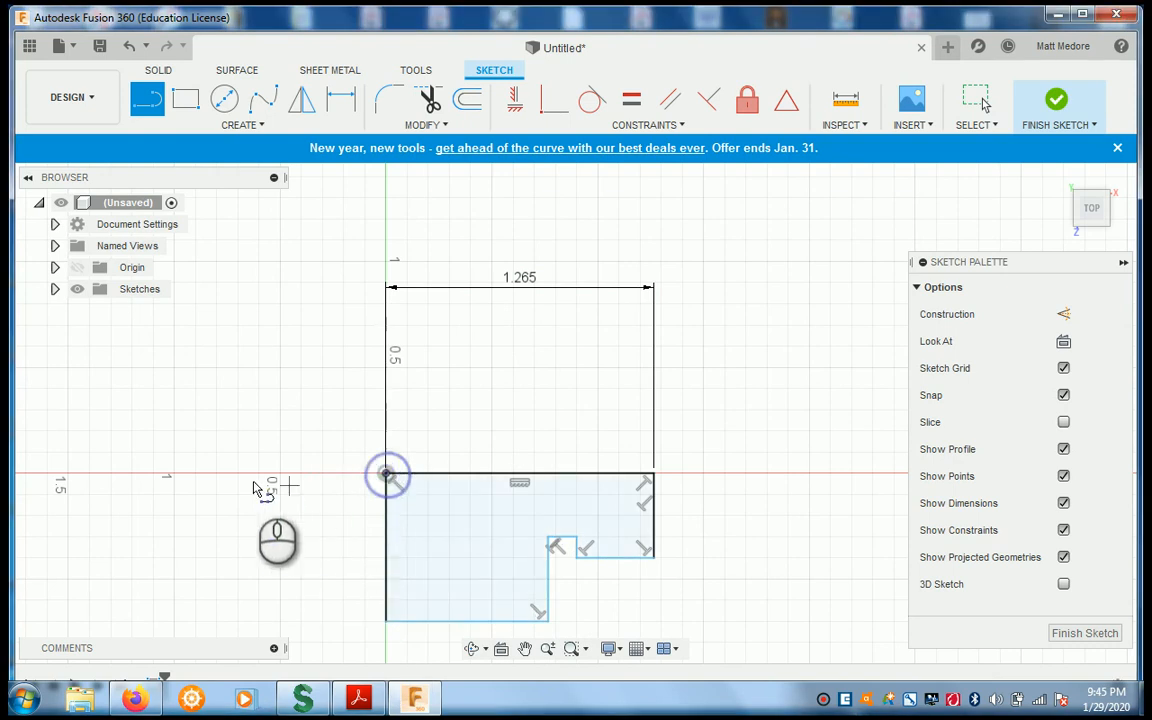
Step: Sketch a small triangular notch with two lines rising into the profile from the middle of its lower edge
scroll(312, 316, down, 2)
scroll(335, 595, up, 1)
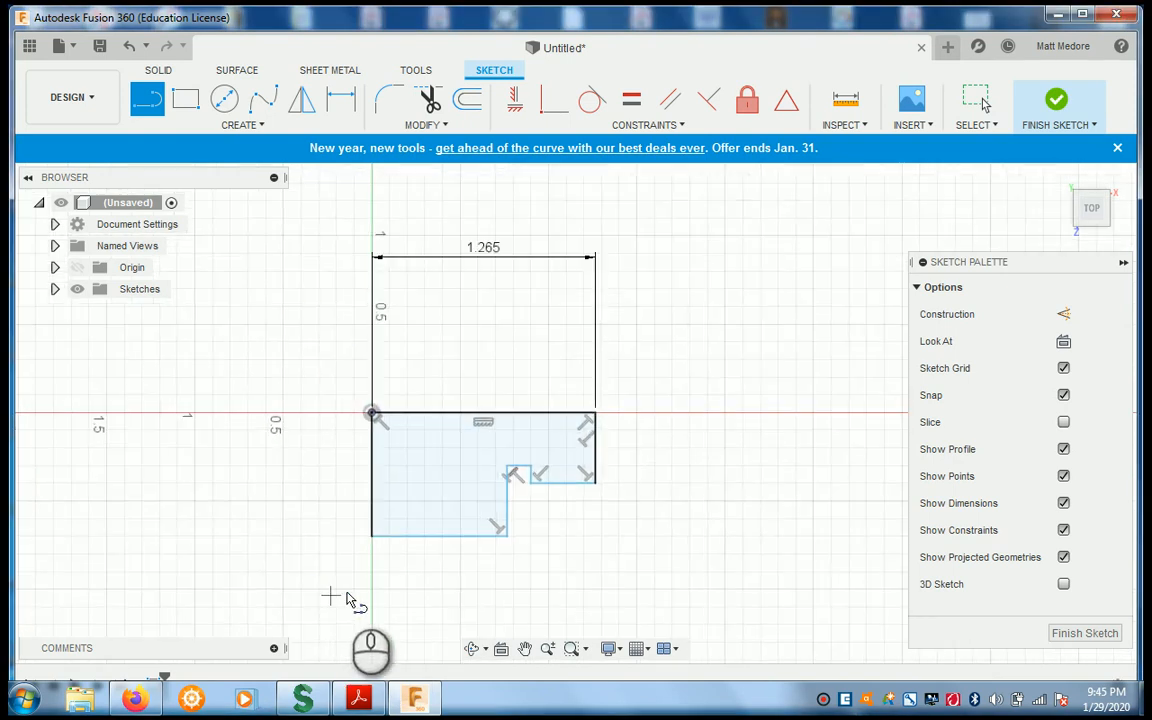
scroll(360, 588, up, 2)
click(431, 525)
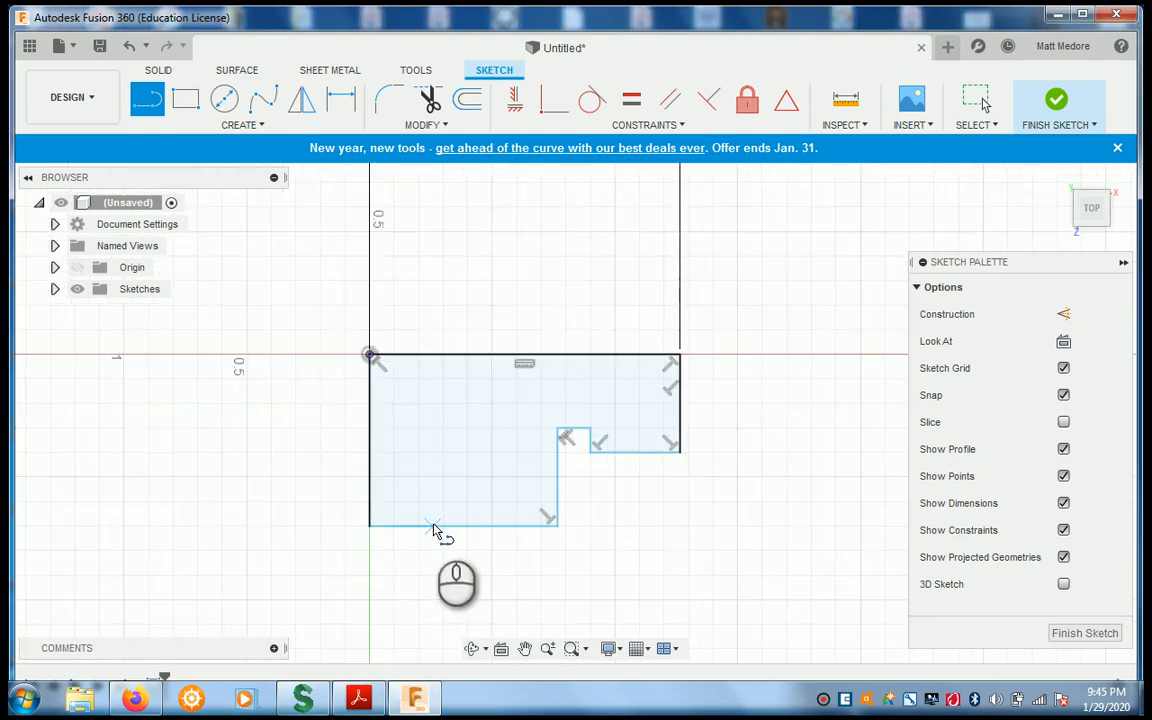
click(463, 492)
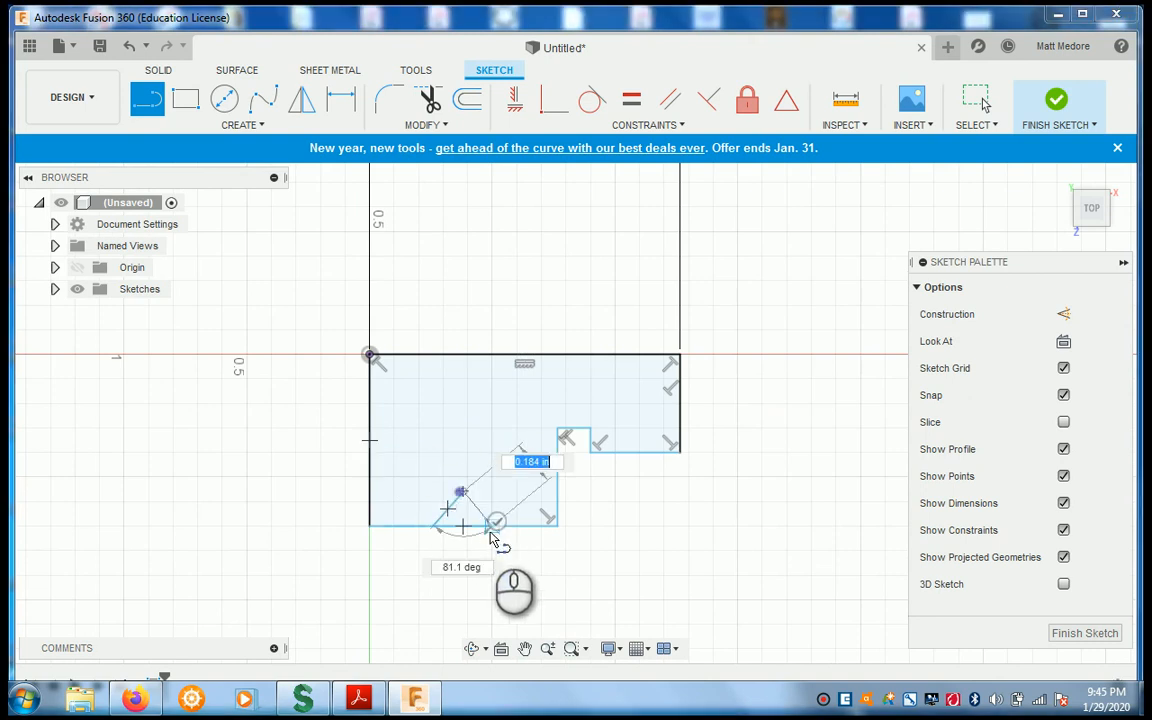
click(483, 527)
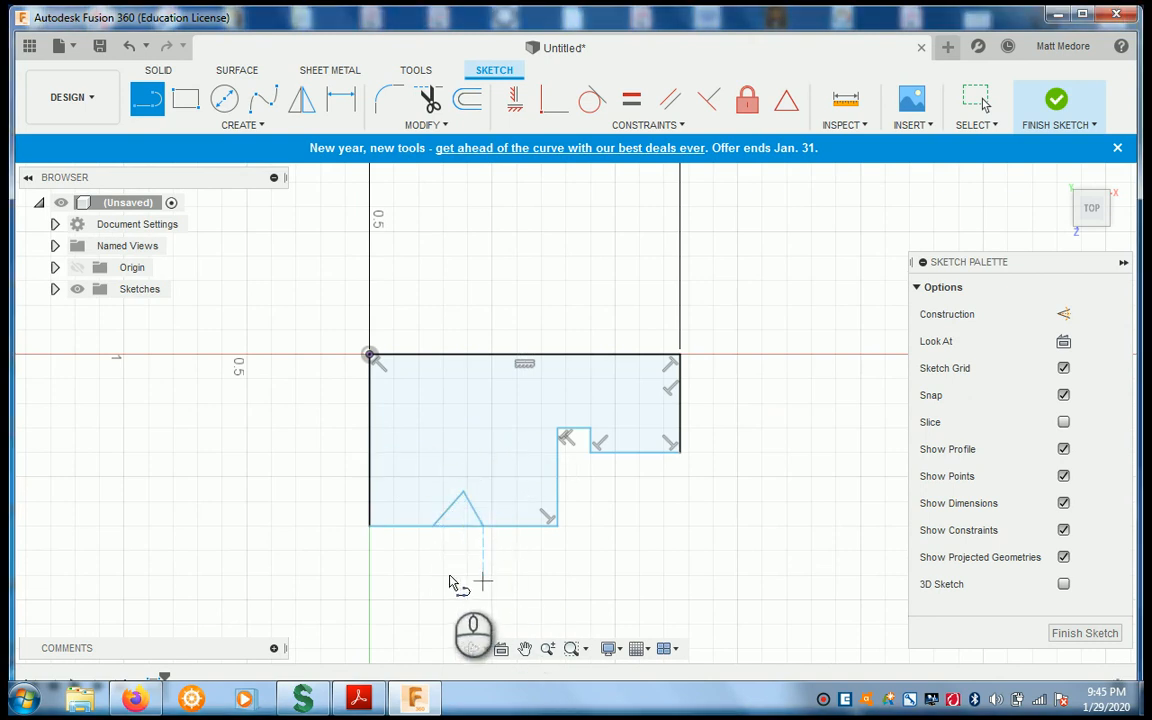
Step: Draw a 0.12 in diameter circle centred on the profile's lower edge, between the left corner and the triangular notch
scroll(440, 575, up, 1)
key(c)
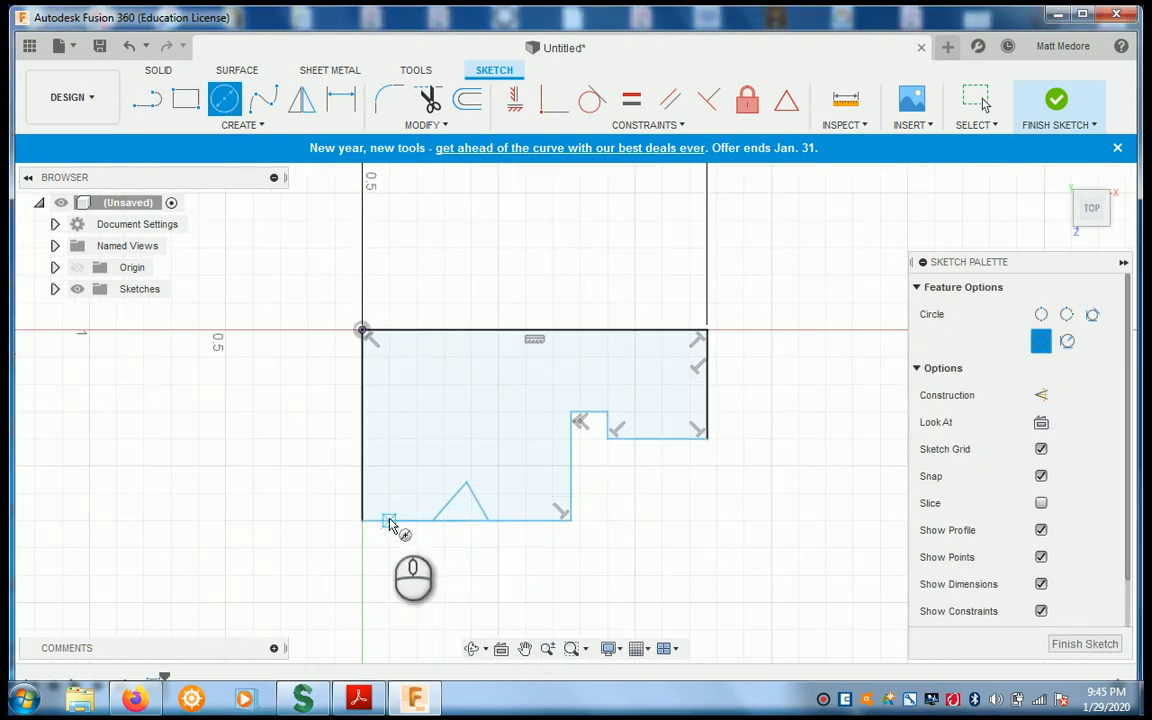
click(389, 520)
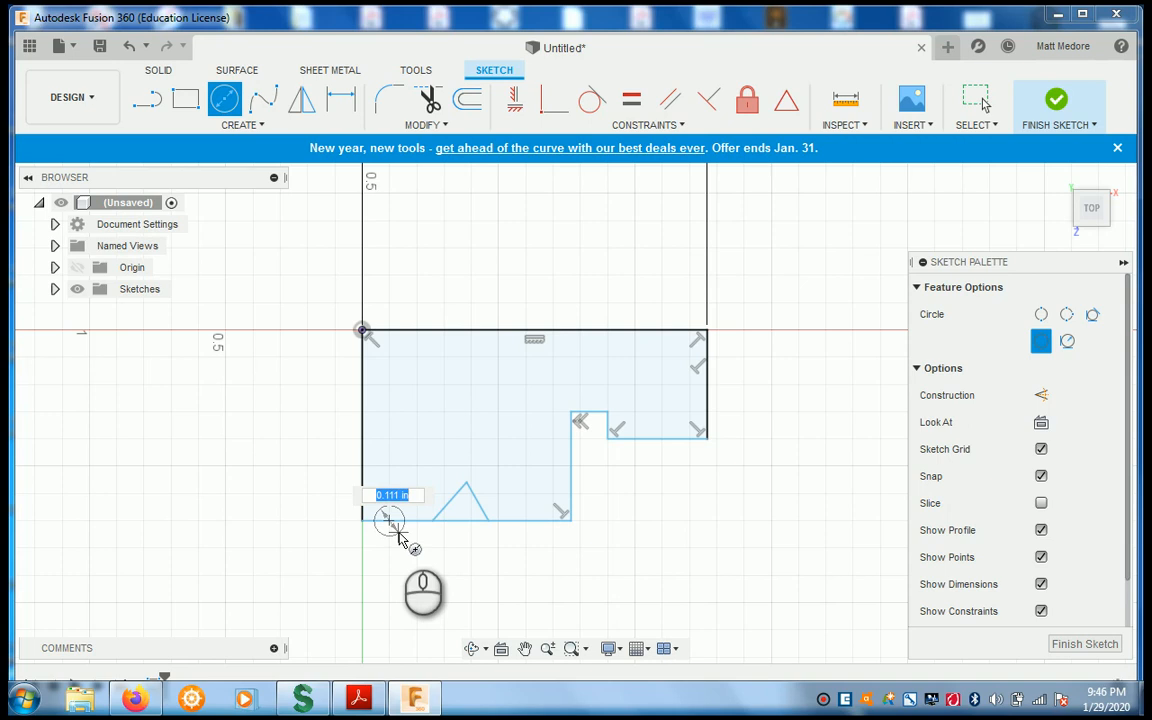
click(398, 537)
key(Escape)
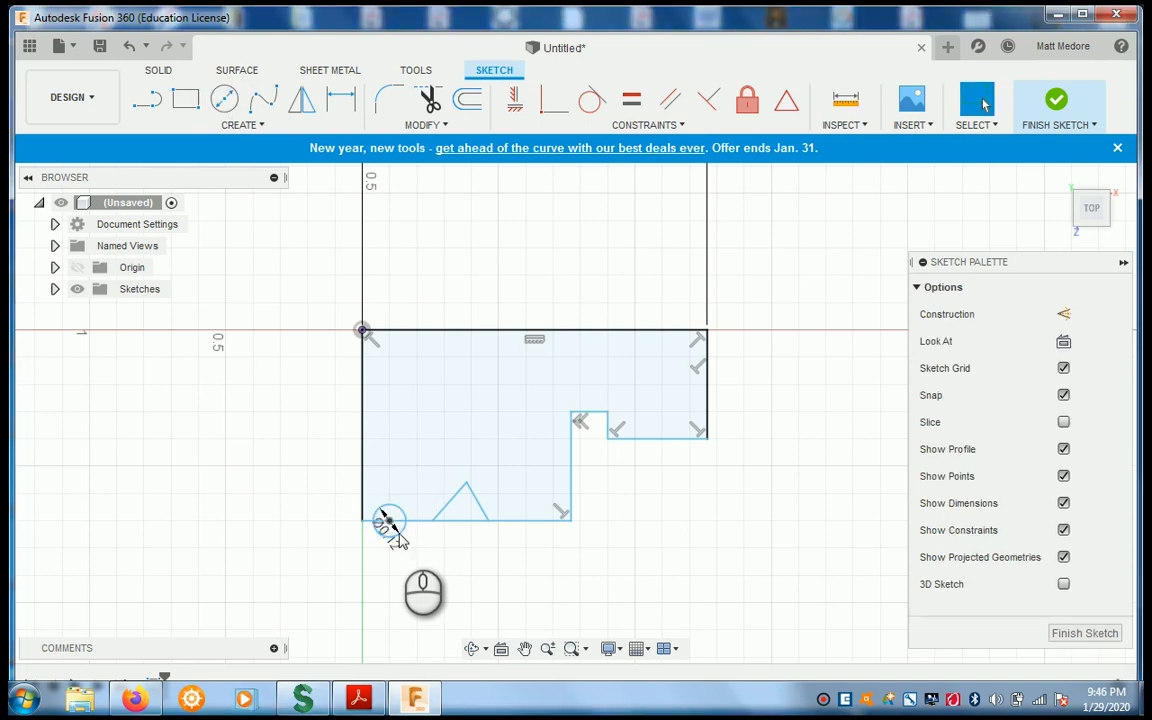
Step: Draw a second circle about 0.09 in in diameter, centred on the lower edge to the right of the triangular notch
key(c)
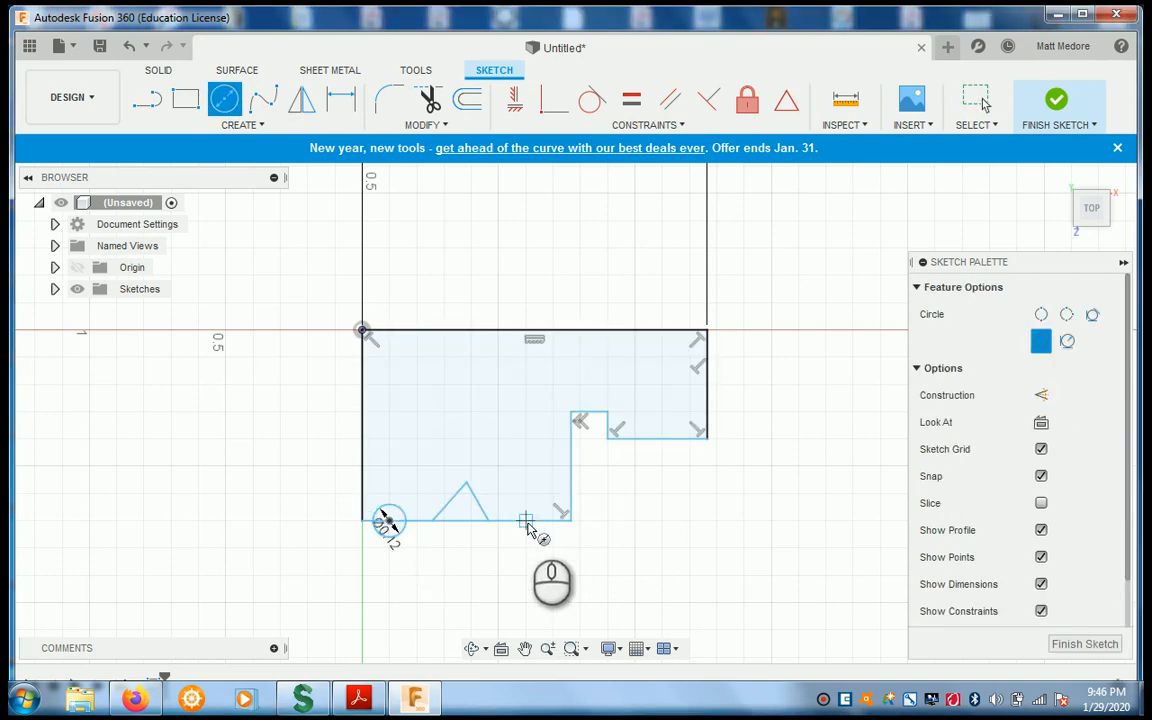
click(527, 532)
right_click(586, 548)
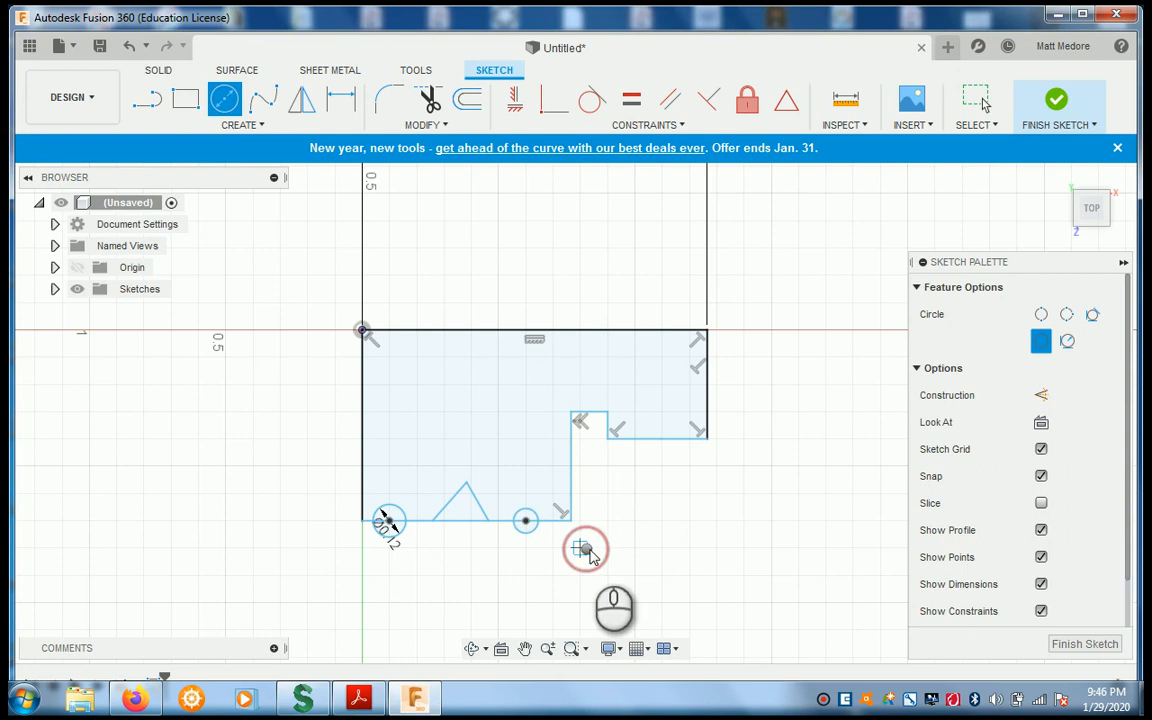
key(Escape)
Step: Dimension the right circle's diameter by linking it to the left circle's diameter dimension, d2
key(d)
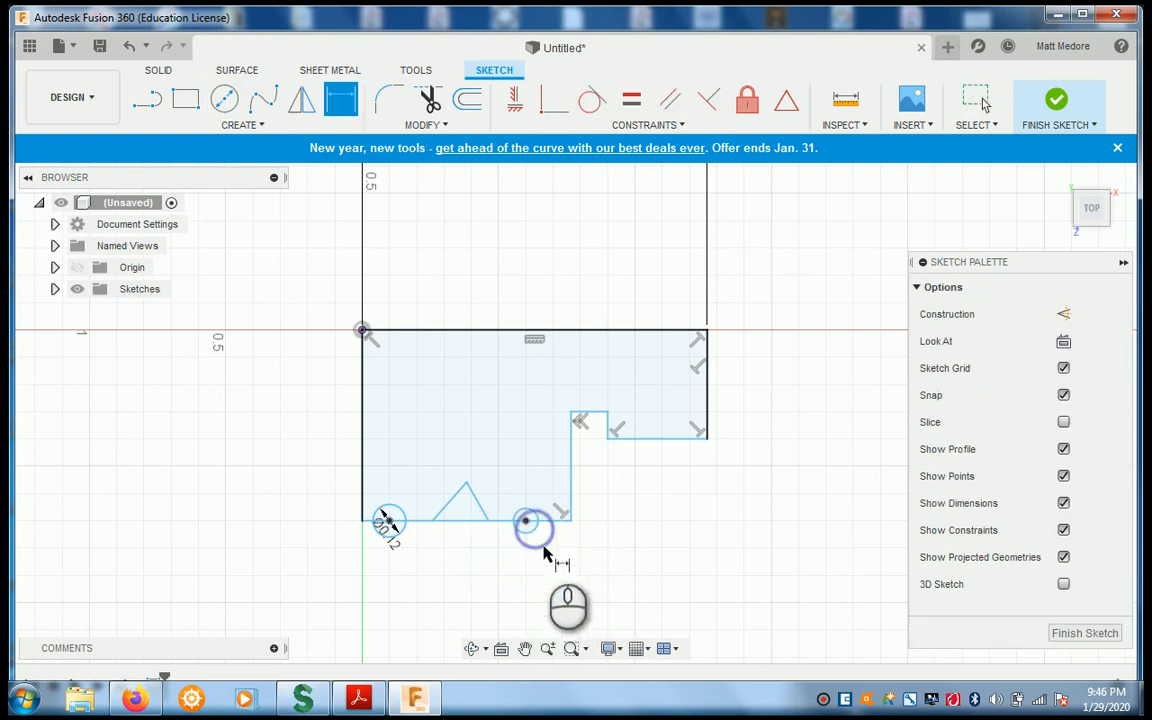
click(527, 522)
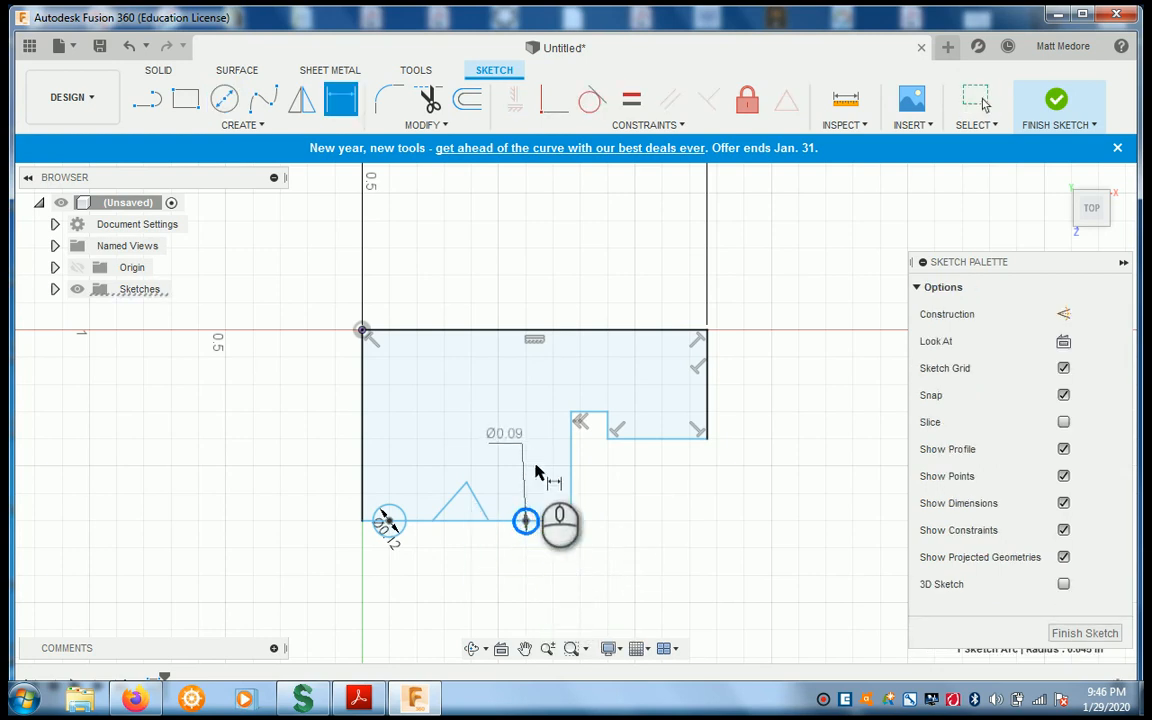
click(572, 567)
click(397, 550)
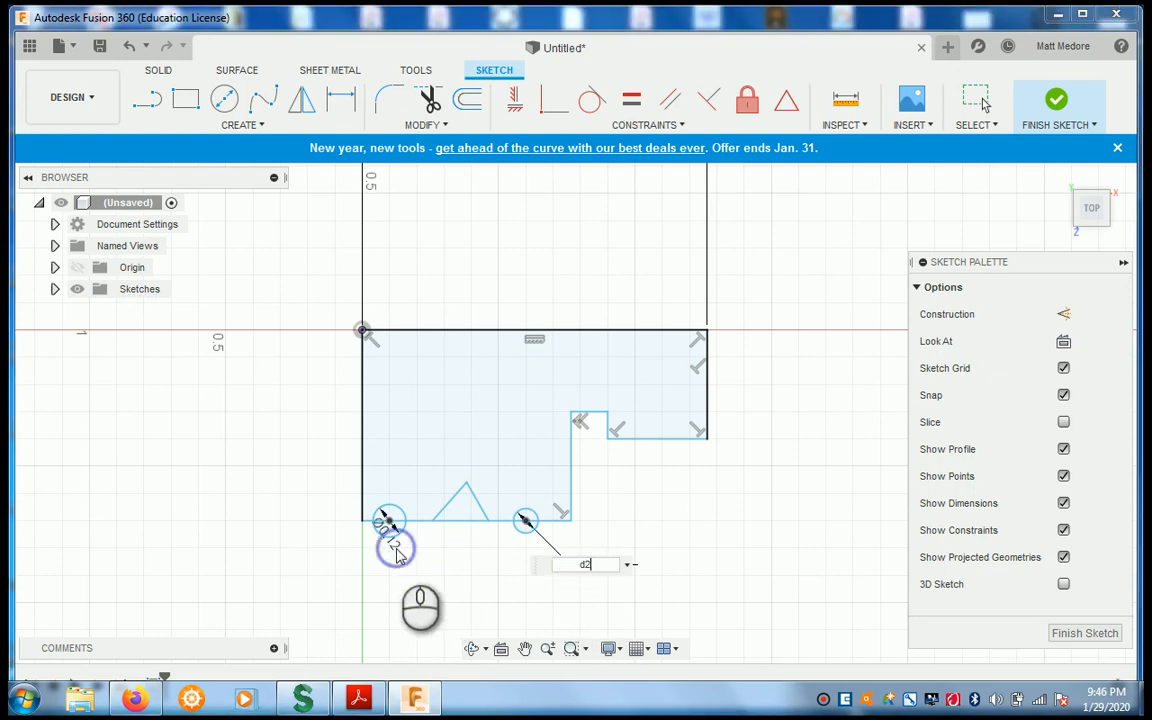
key(Return)
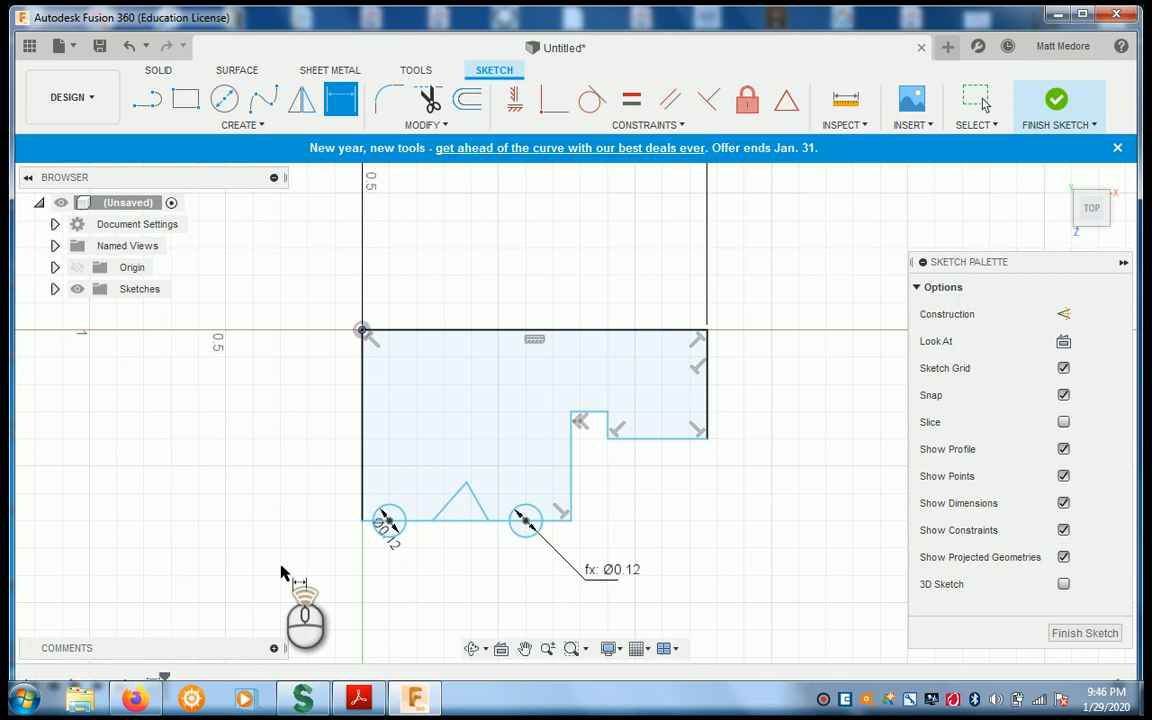
Step: Dimension the height of the profile's left edge, from the origin to the lower-left corner, as 0.475 in
scroll(282, 573, down, 1)
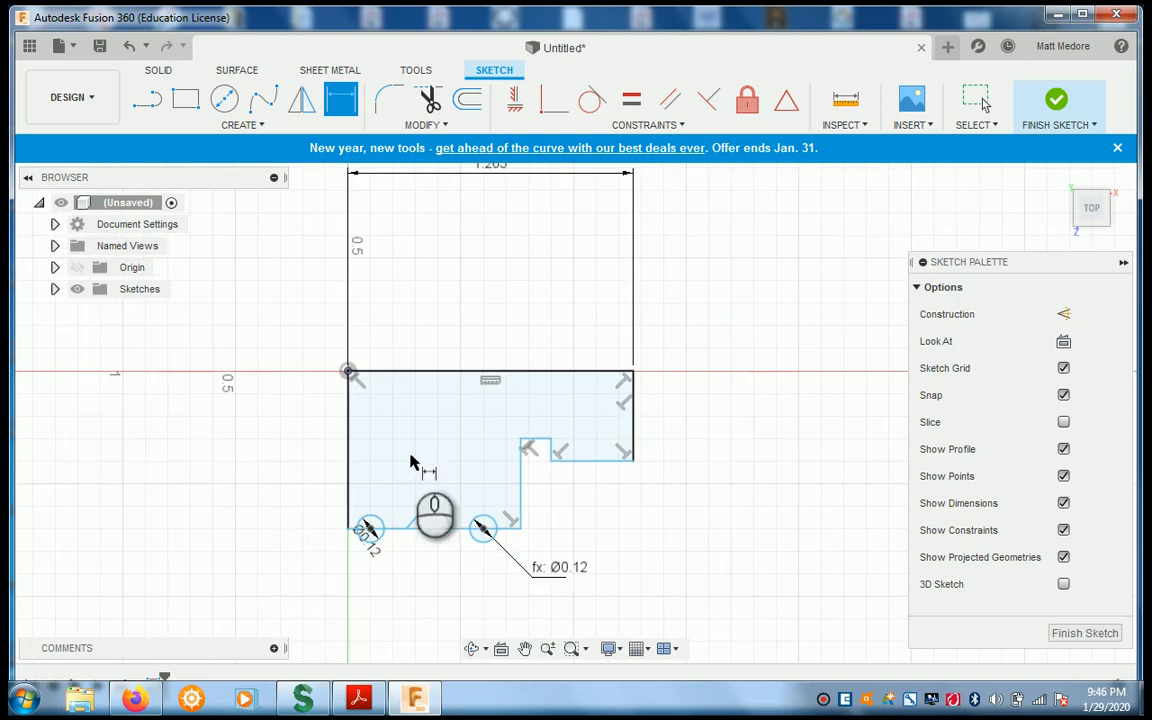
click(347, 372)
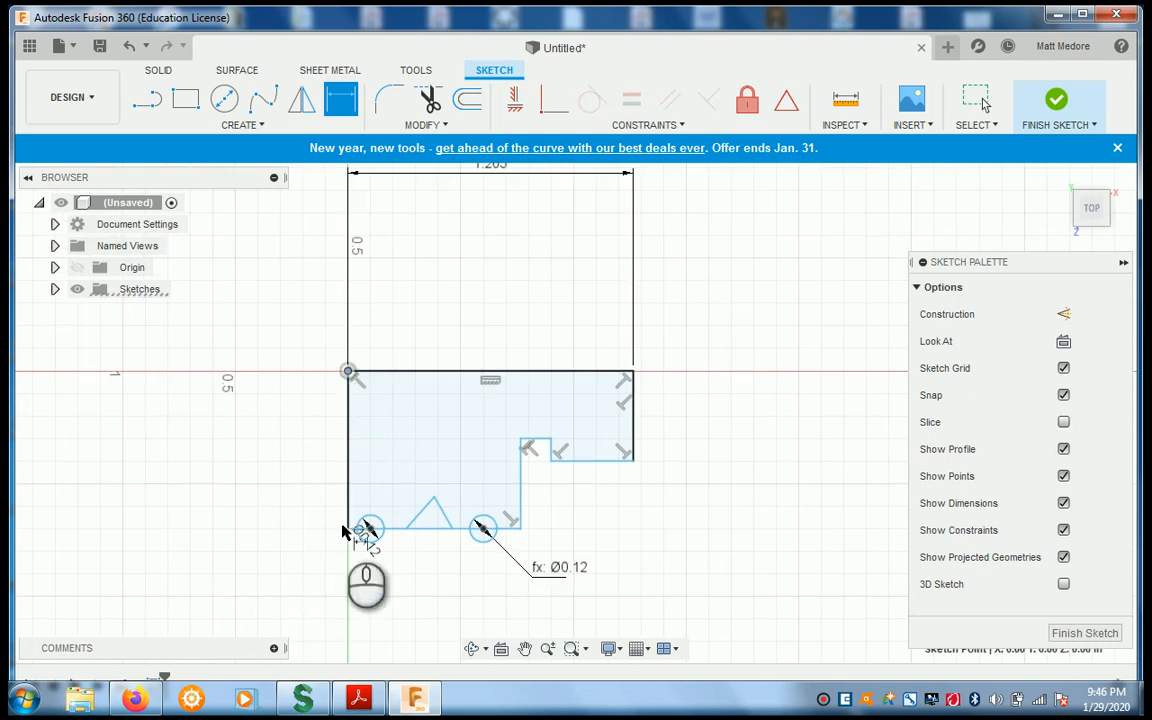
click(347, 528)
click(230, 456)
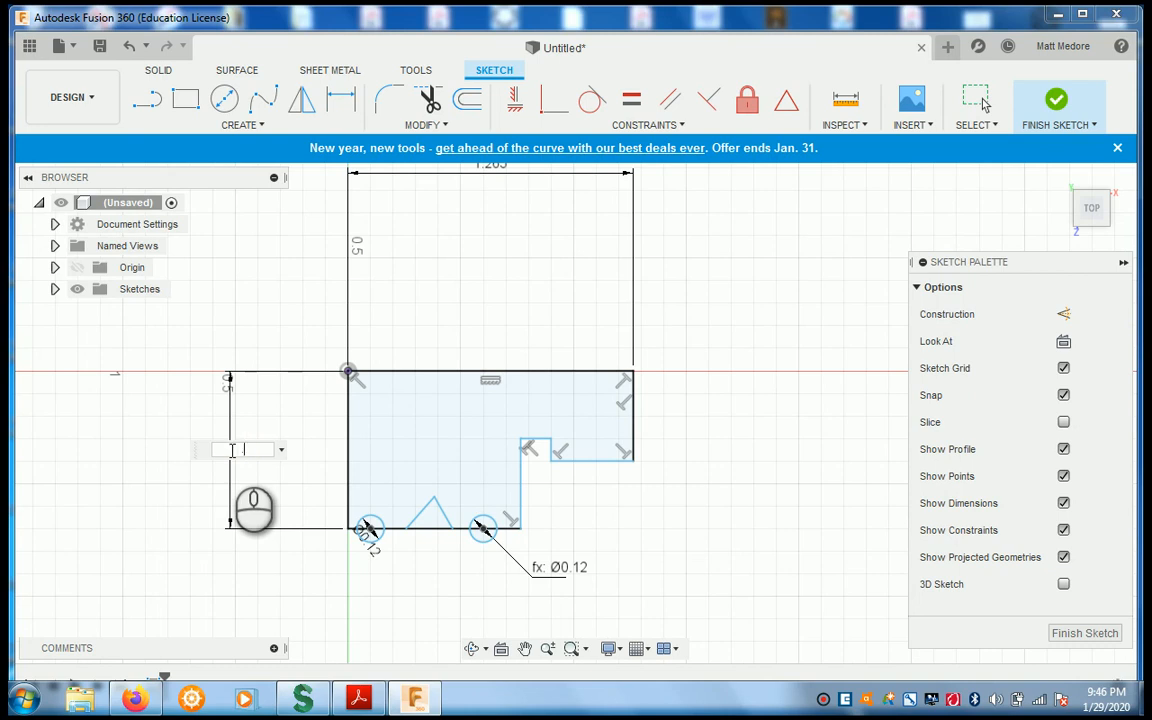
key(Return)
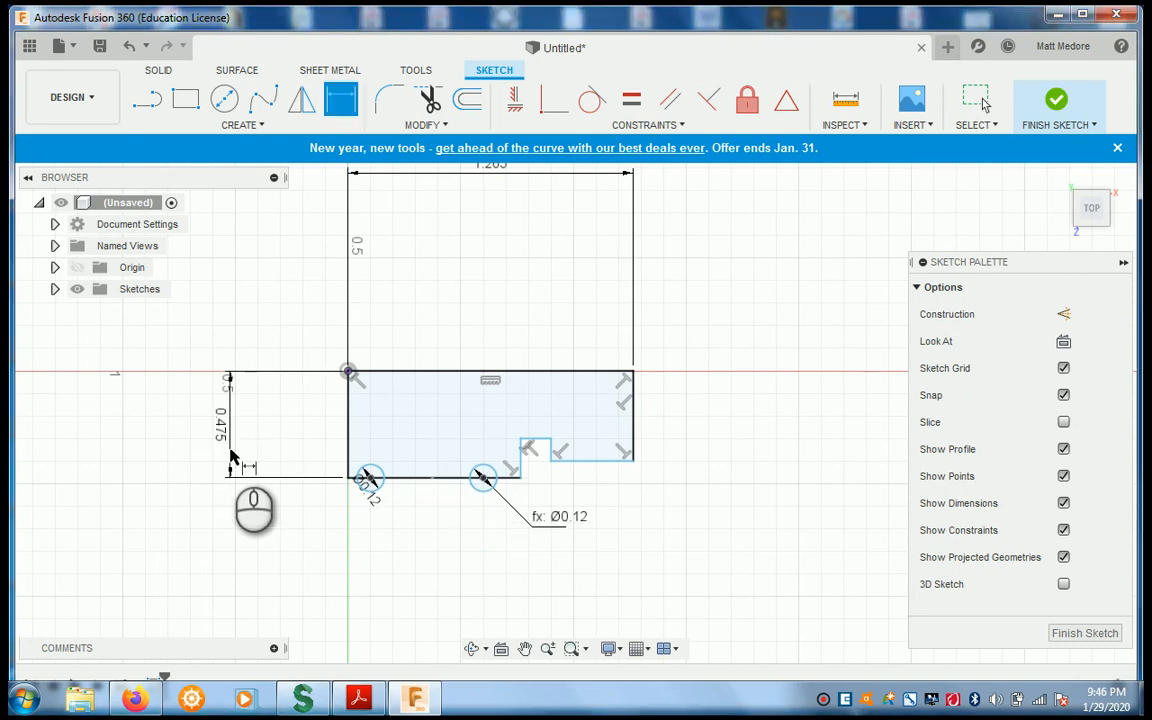
click(368, 478)
scroll(368, 475, up, 3)
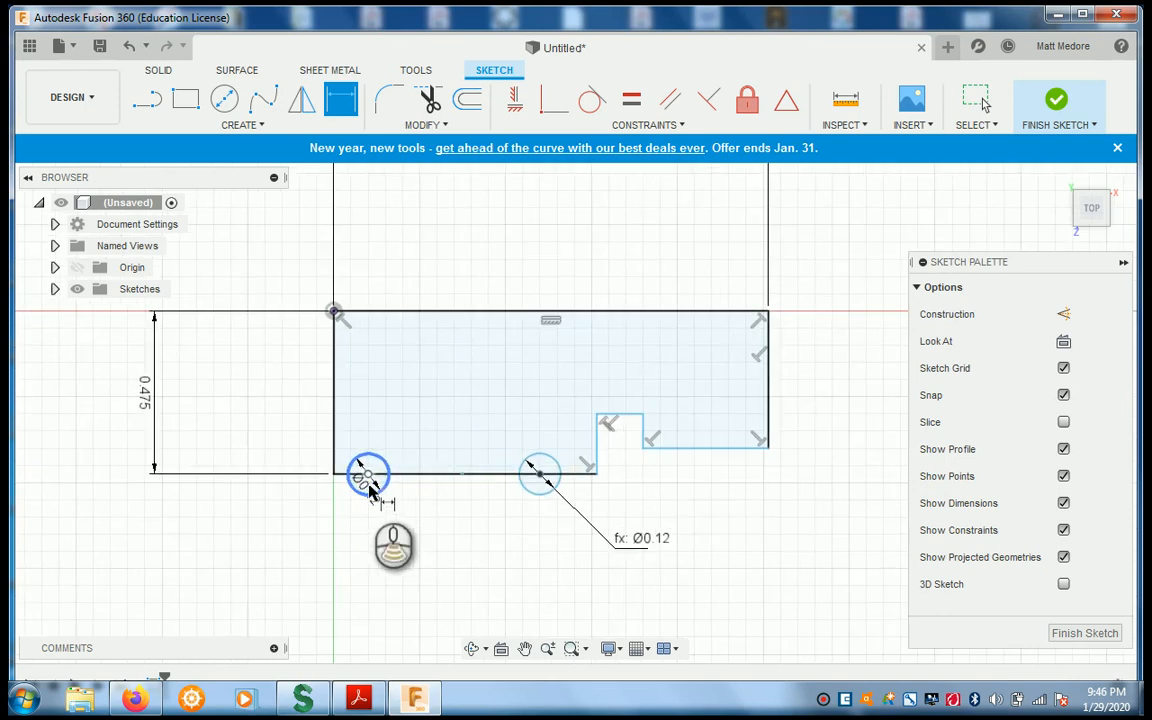
click(364, 558)
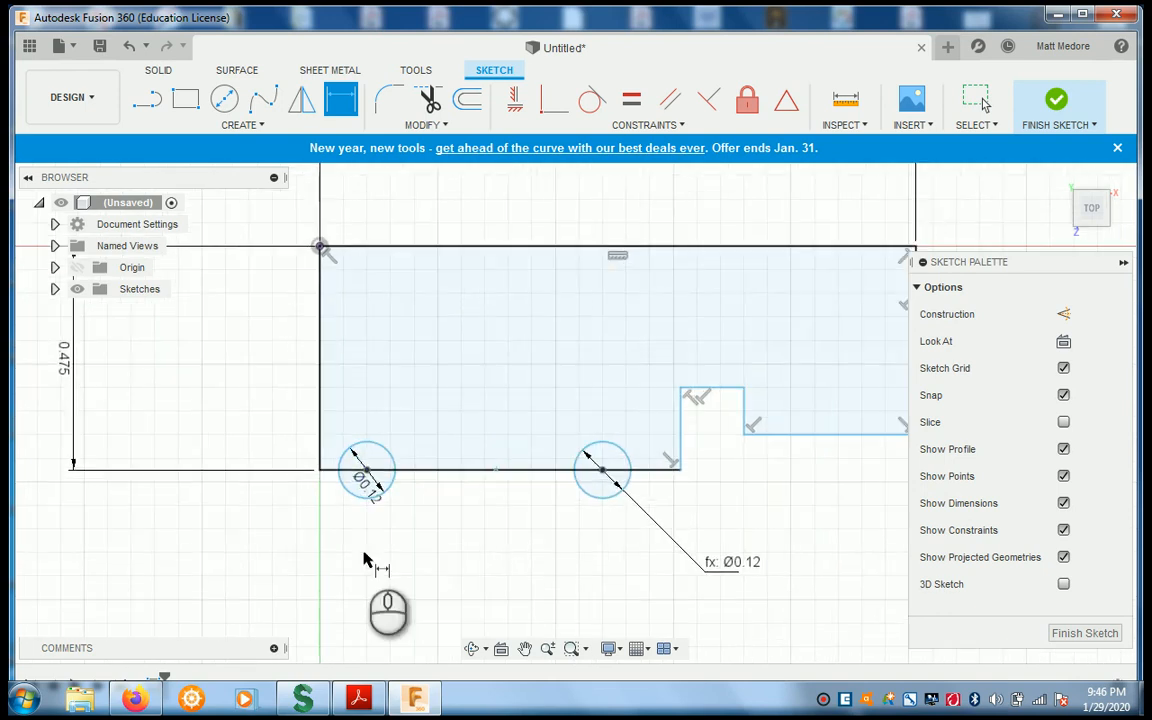
scroll(360, 595, down, 3)
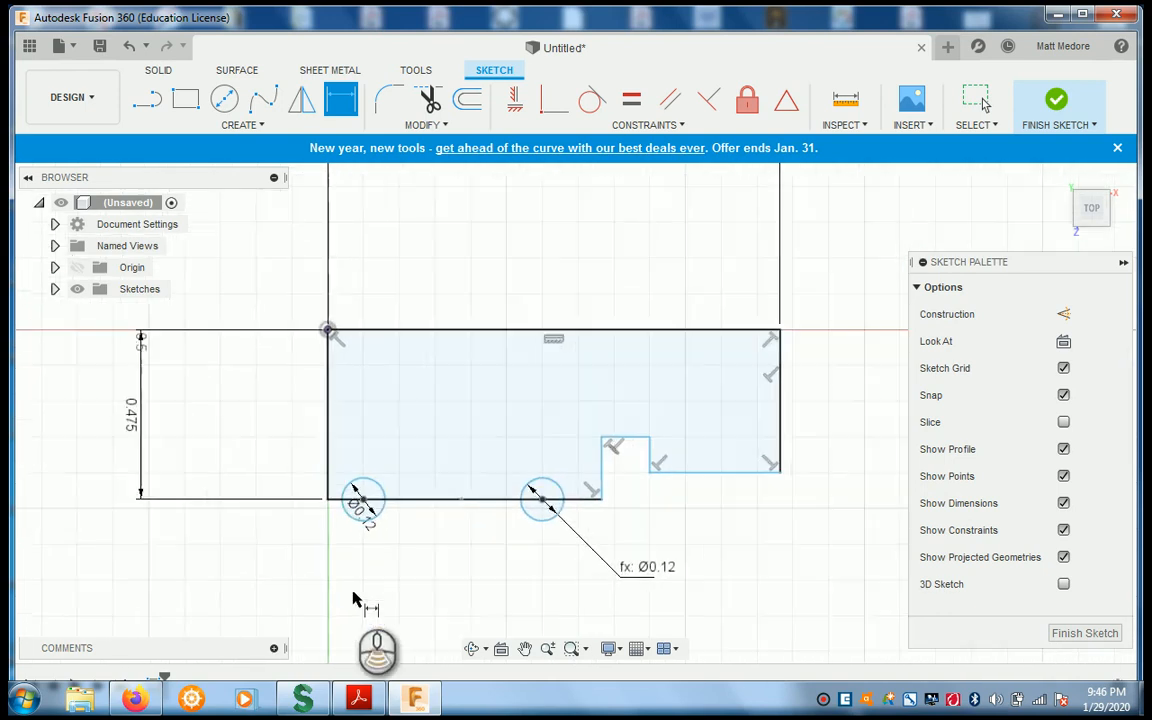
right_click(414, 569)
click(355, 571)
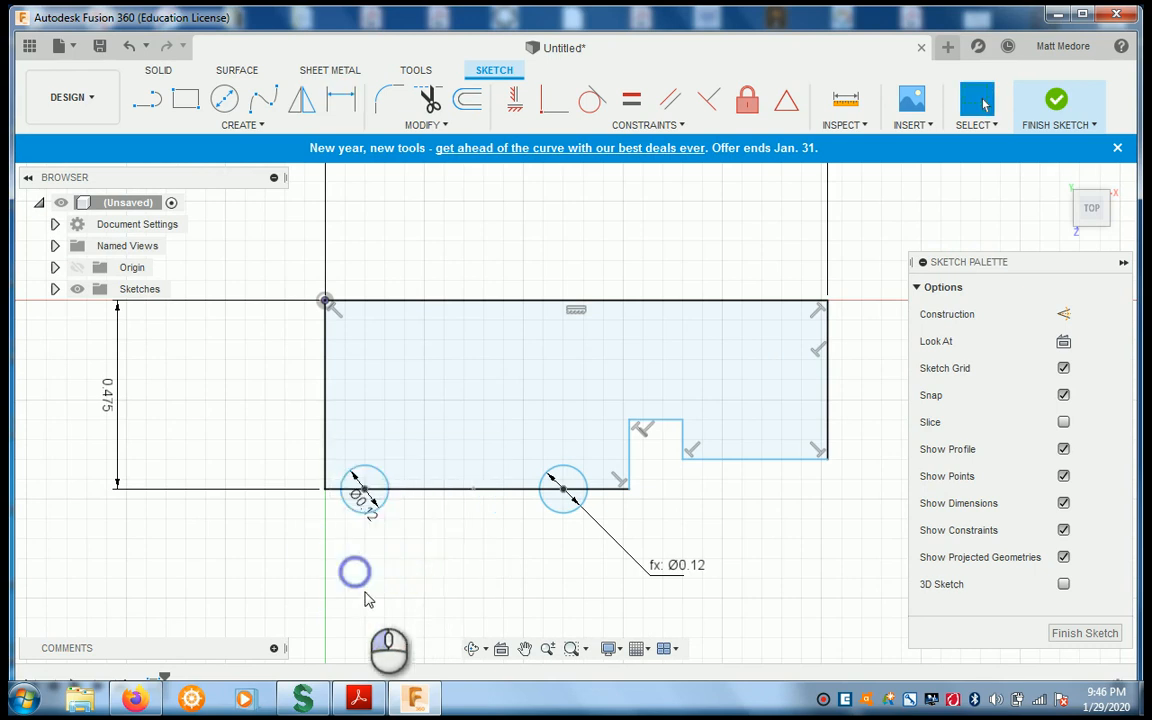
scroll(490, 520, up, 5)
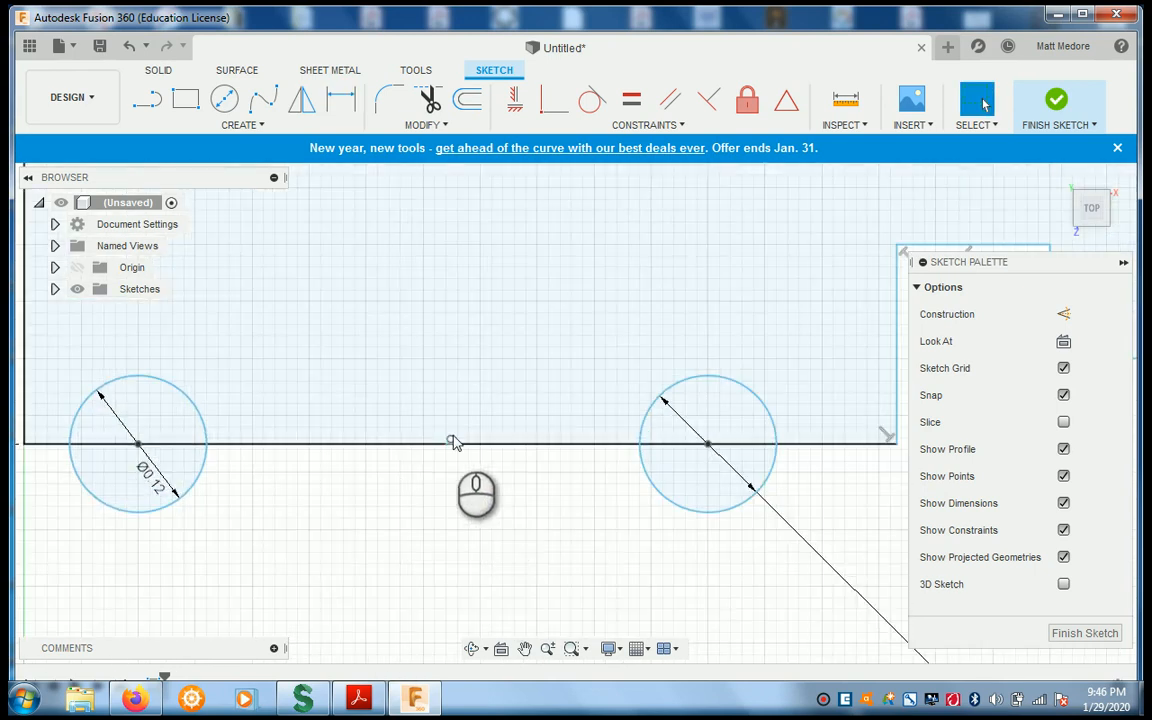
Step: Enlarge the triangular notch by moving its apex up to about 0.43 in below the origin and spreading its base corners along the lower edge
scroll(450, 442, up, 3)
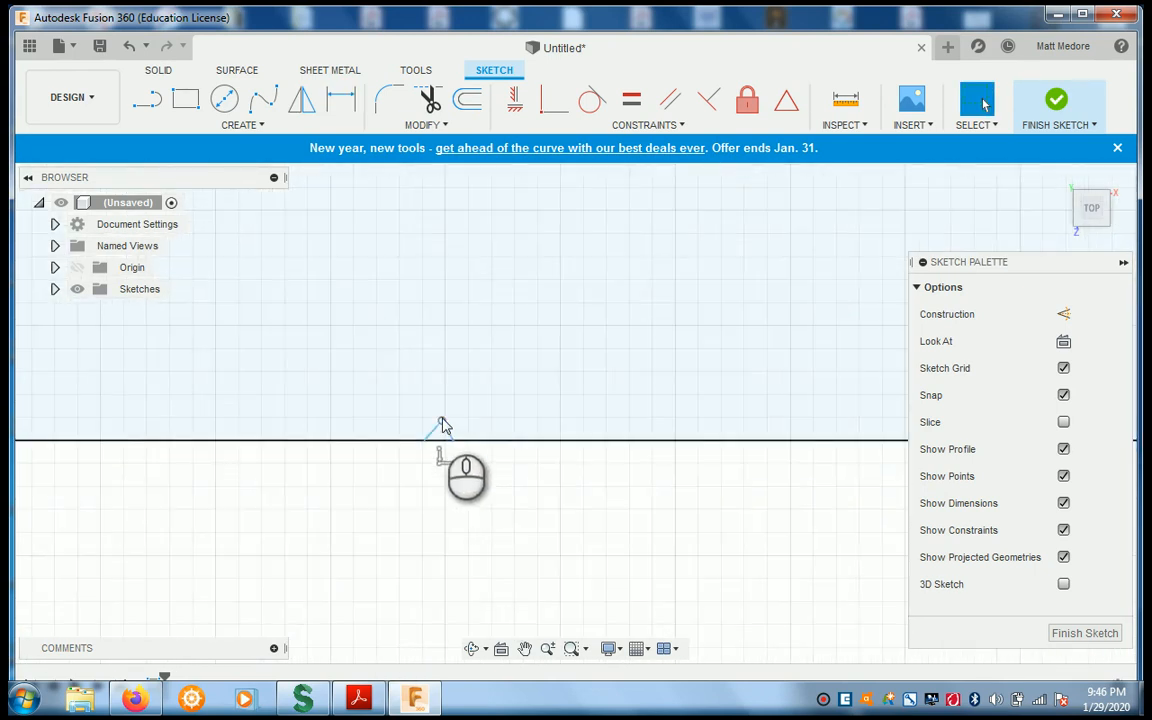
click(441, 419)
mouse_move(445, 402)
mouse_down()
mouse_move(445, 302)
mouse_move(414, 278)
mouse_move(447, 235)
mouse_up()
drag(425, 441, 291, 440)
drag(453, 440, 681, 440)
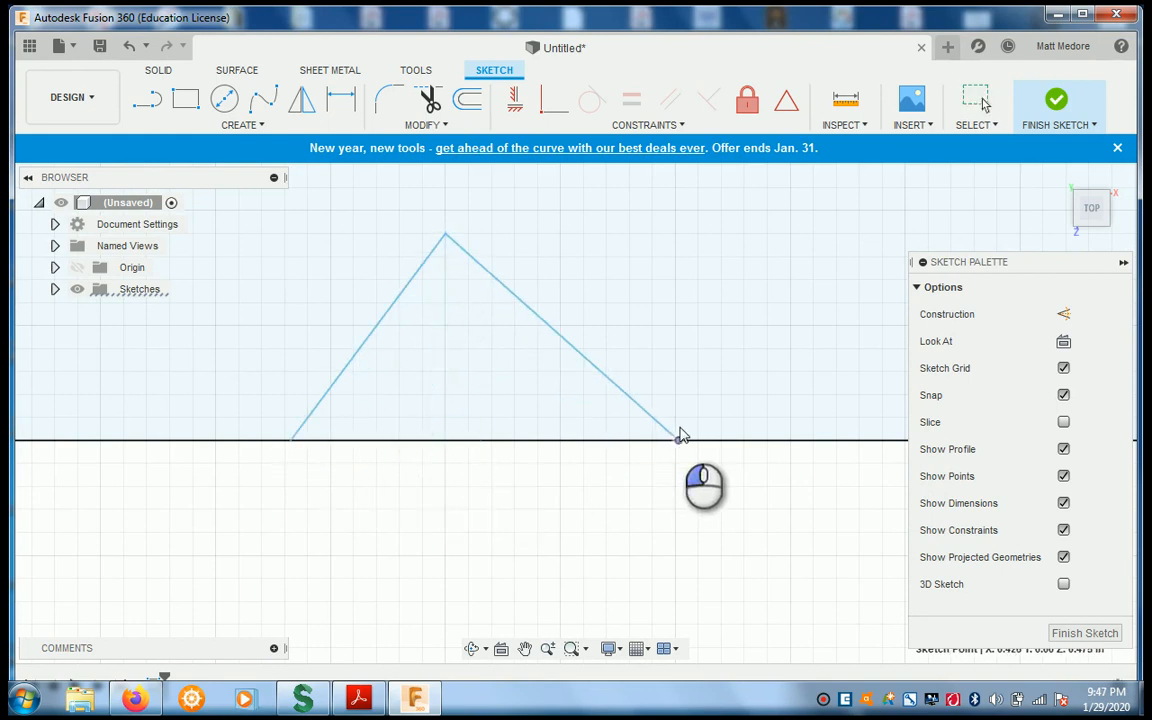
scroll(577, 552, up, 3)
scroll(578, 553, down, 10)
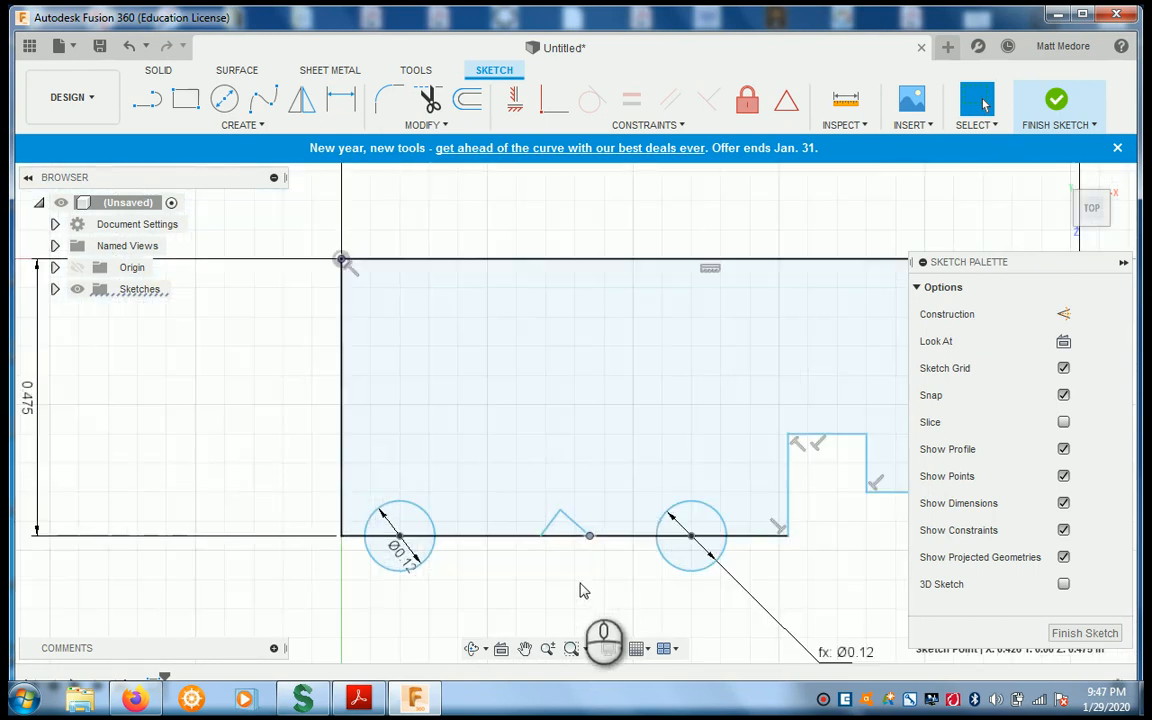
Step: Dimension the vertical distance from the origin to the triangular notch's apex as 0.375 in
key(d)
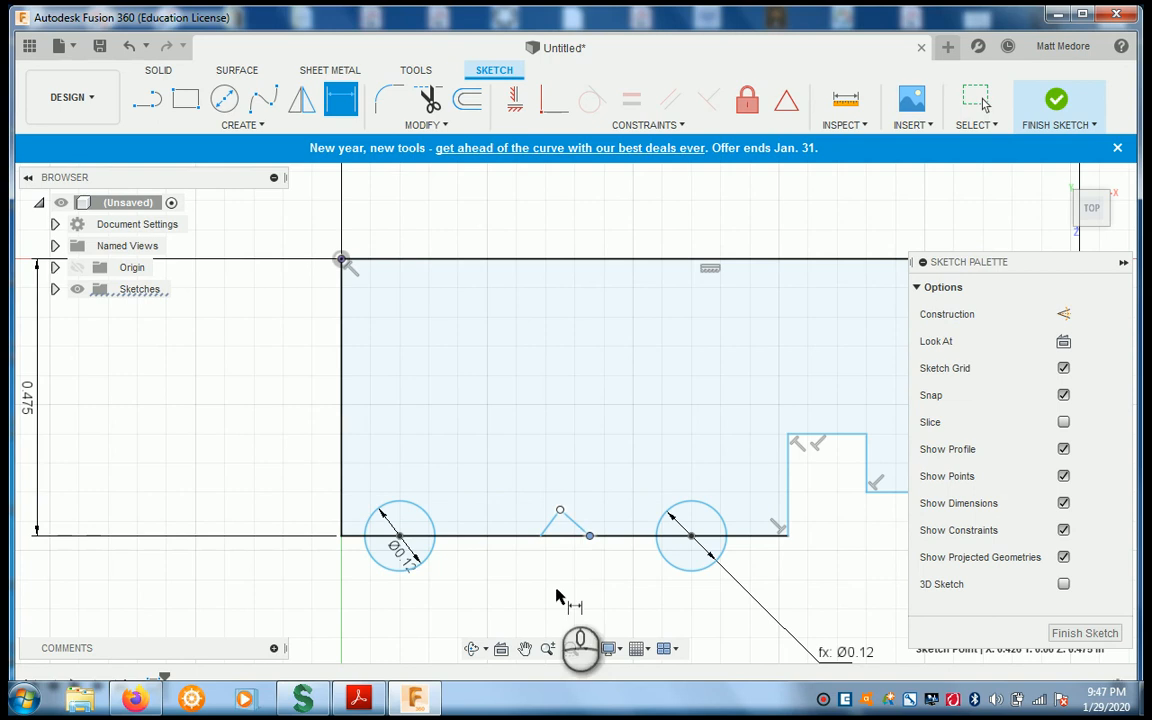
key(Escape)
click(565, 600)
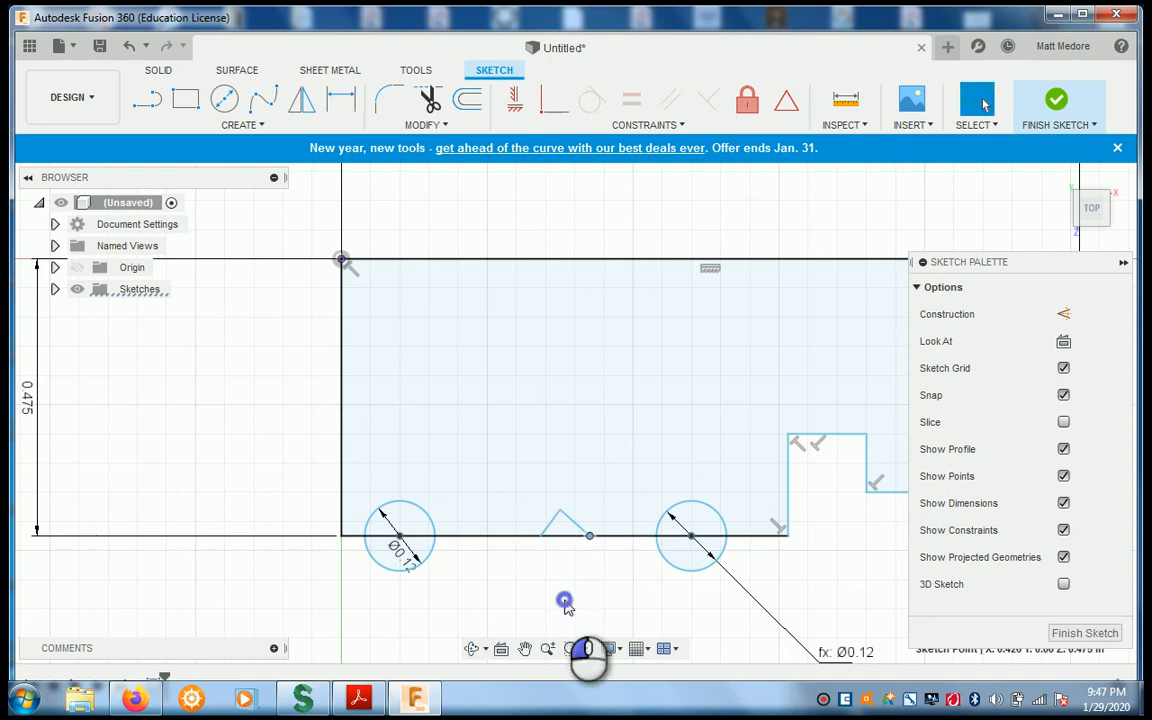
key(d)
click(560, 511)
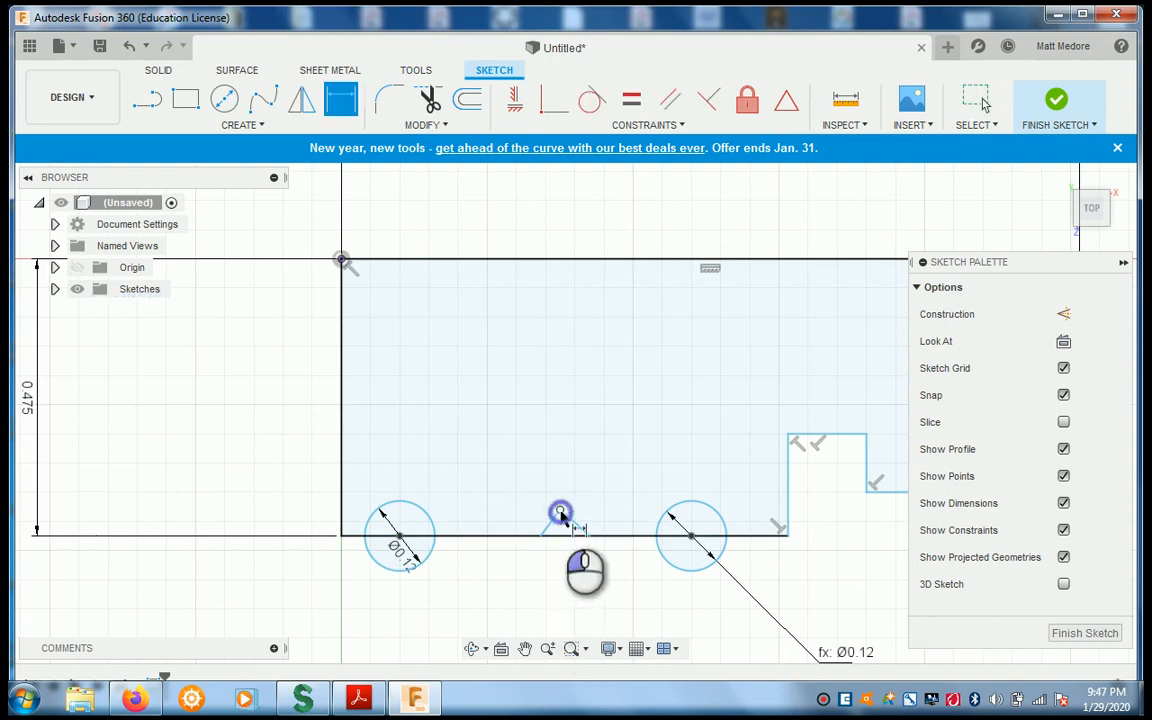
click(338, 259)
click(211, 404)
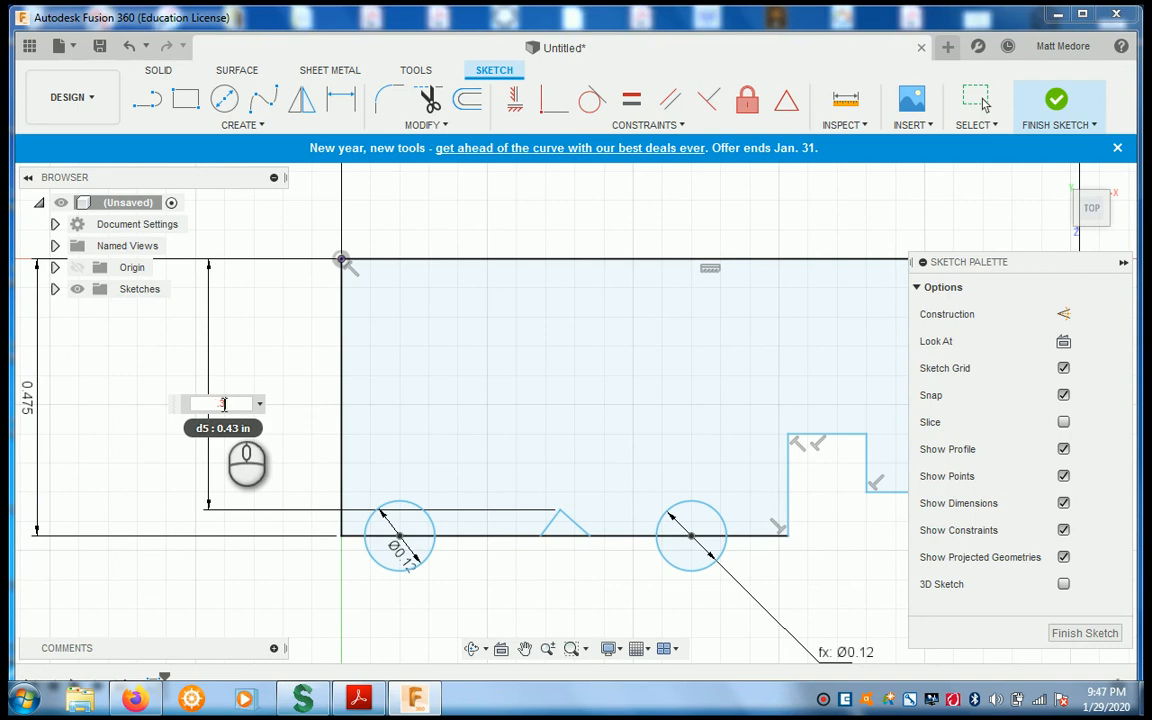
key(Return)
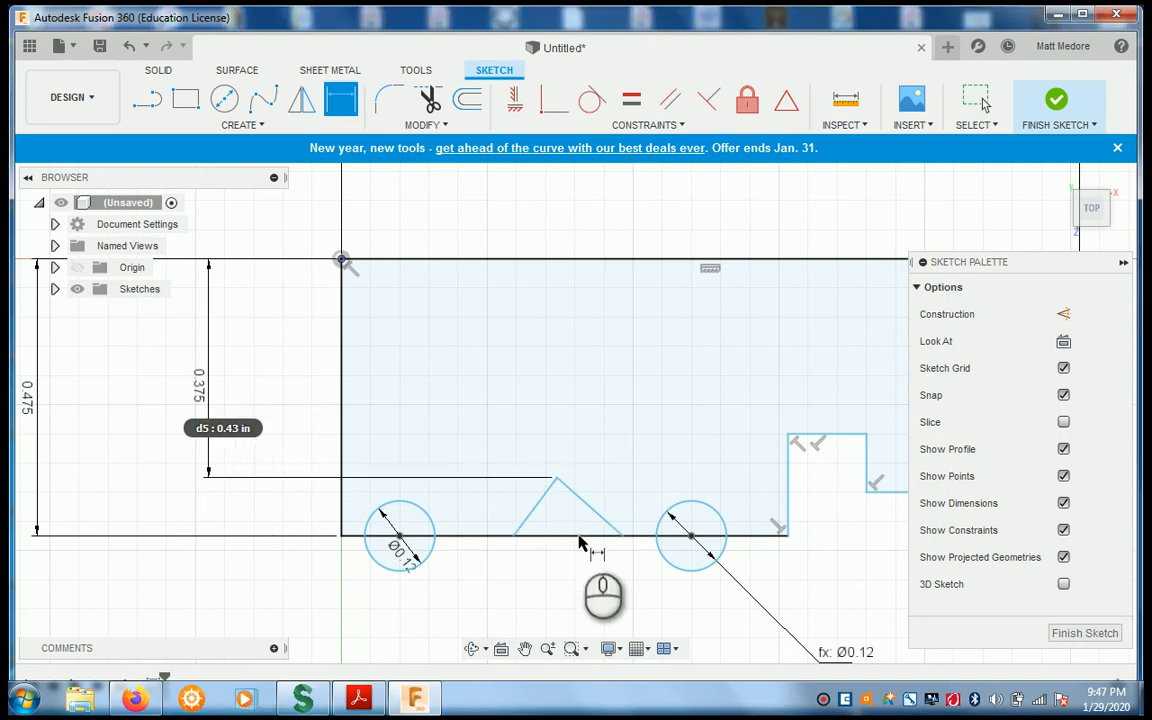
scroll(580, 546, up, 1)
scroll(580, 546, down, 3)
right_click(480, 612)
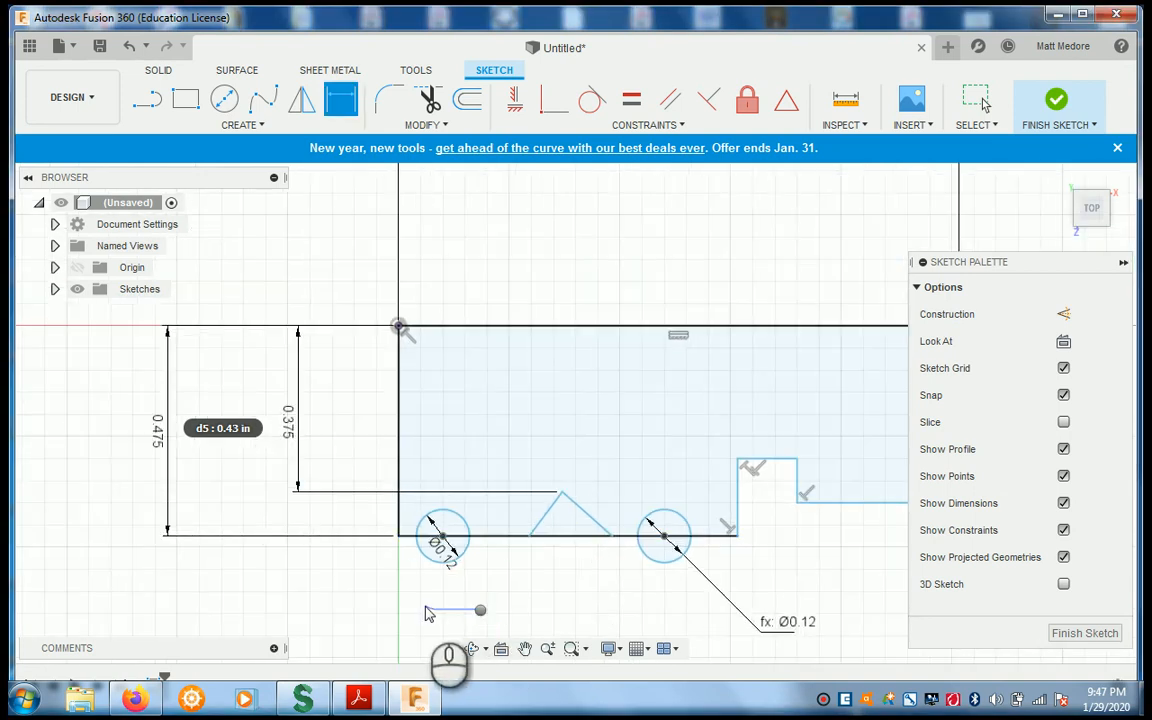
click(404, 612)
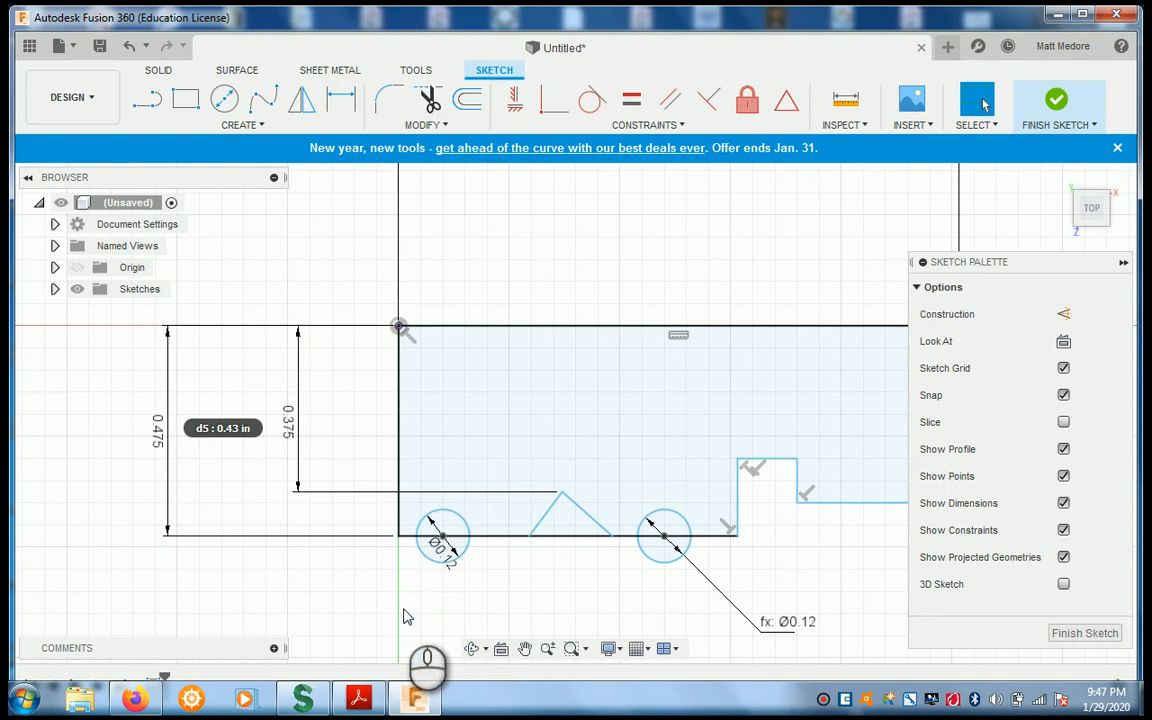
Step: Move both circles' centres off the profile's lower edge to about 0.55 in below the origin
click(441, 548)
scroll(442, 545, up, 2)
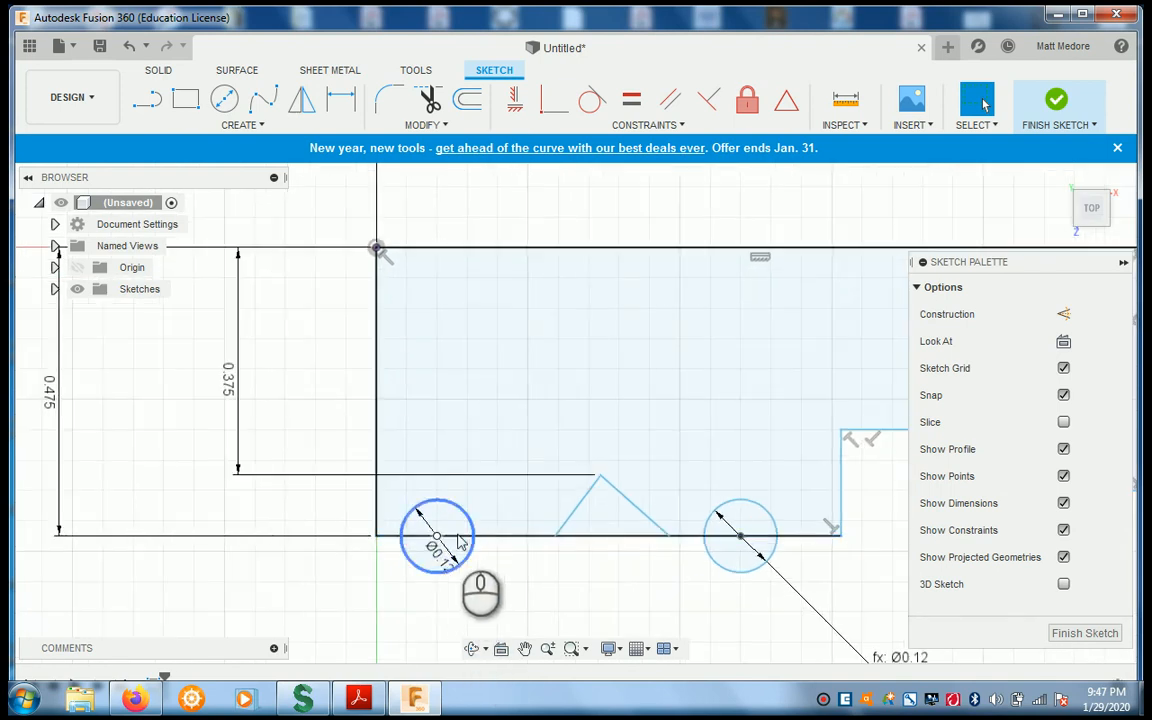
scroll(607, 581, down, 2)
scroll(533, 593, up, 1)
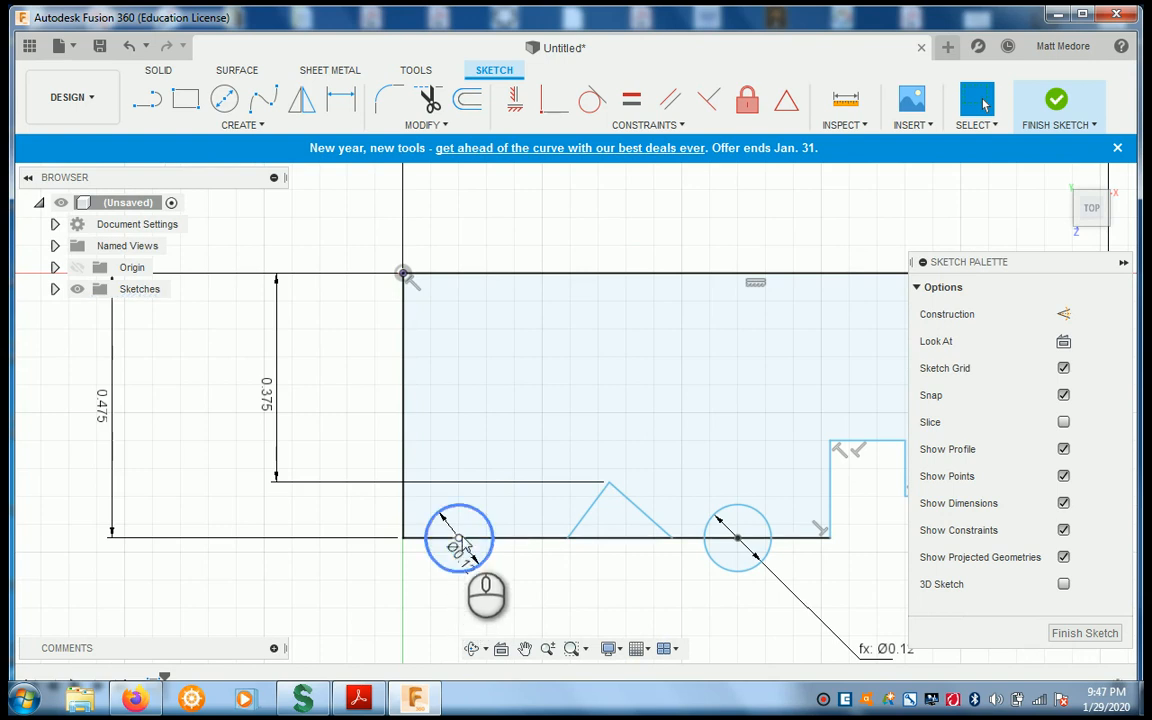
click(461, 540)
drag(461, 540, 460, 582)
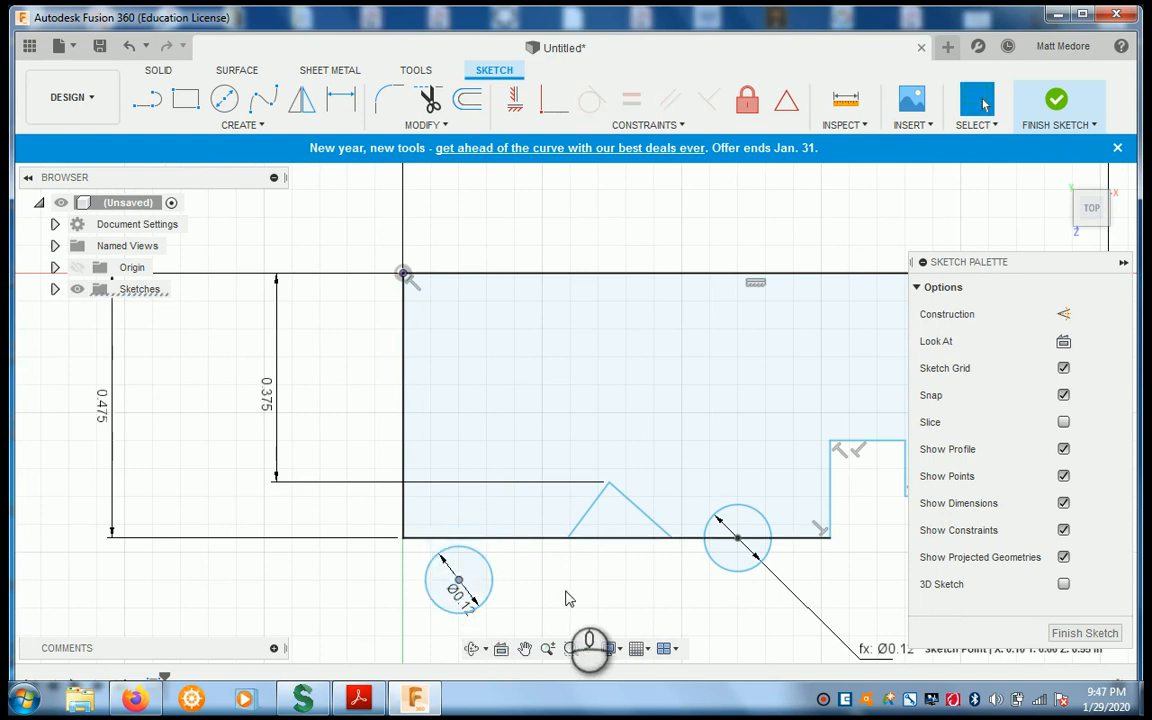
click(738, 540)
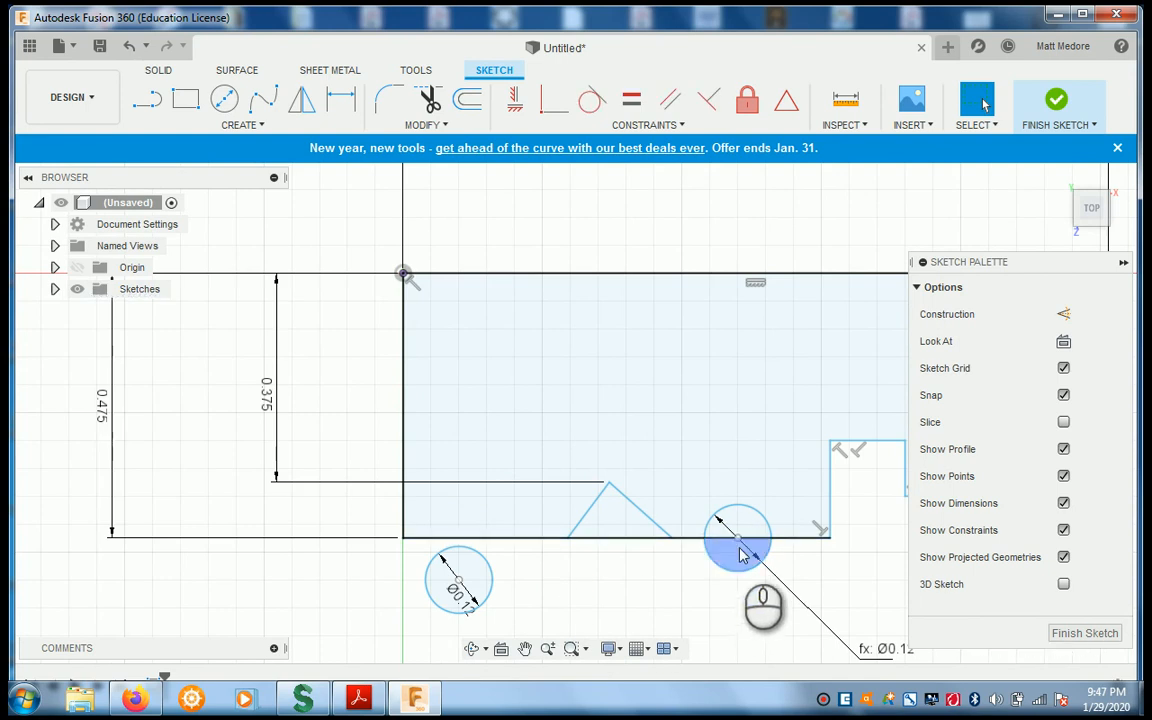
drag(740, 542, 745, 590)
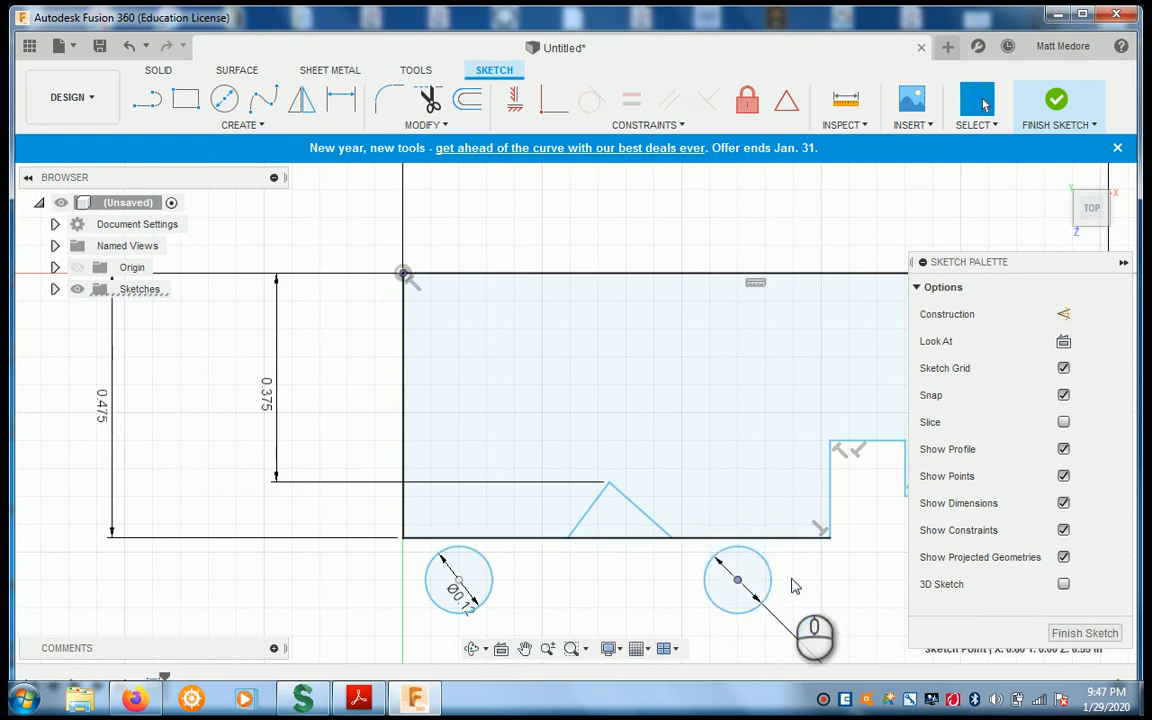
Step: Constrain the two circle centres to be horizontal with each other
scroll(612, 409, down, 3)
scroll(648, 580, up, 1)
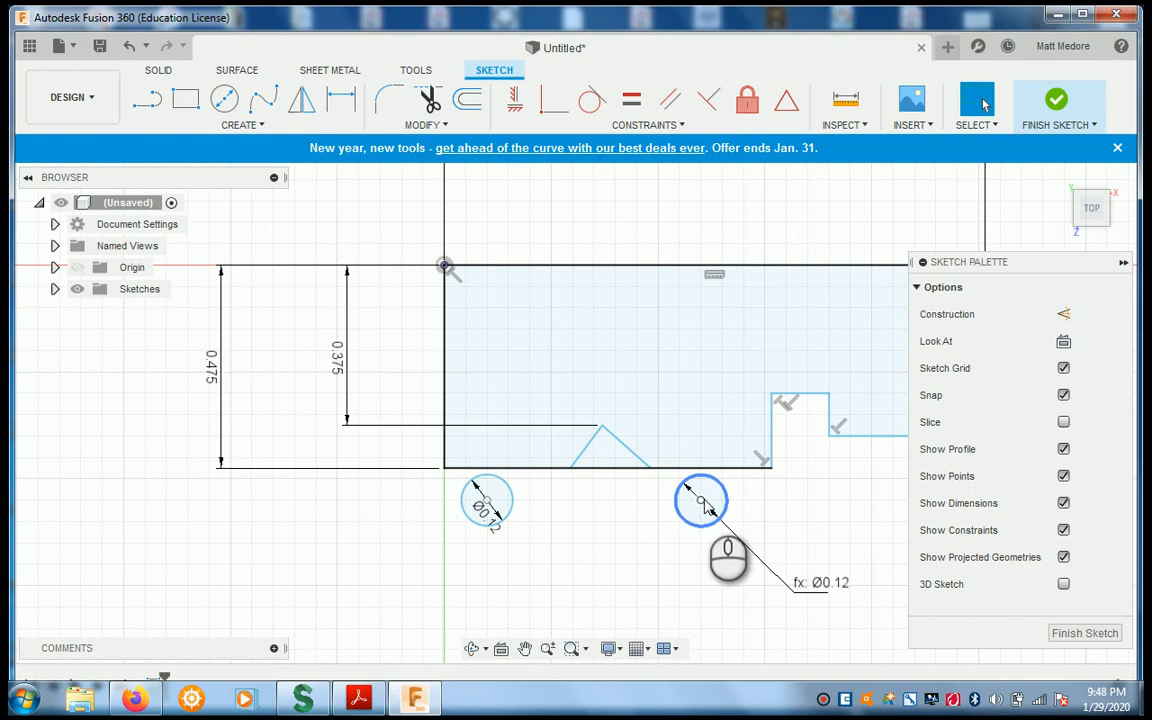
click(515, 98)
click(486, 502)
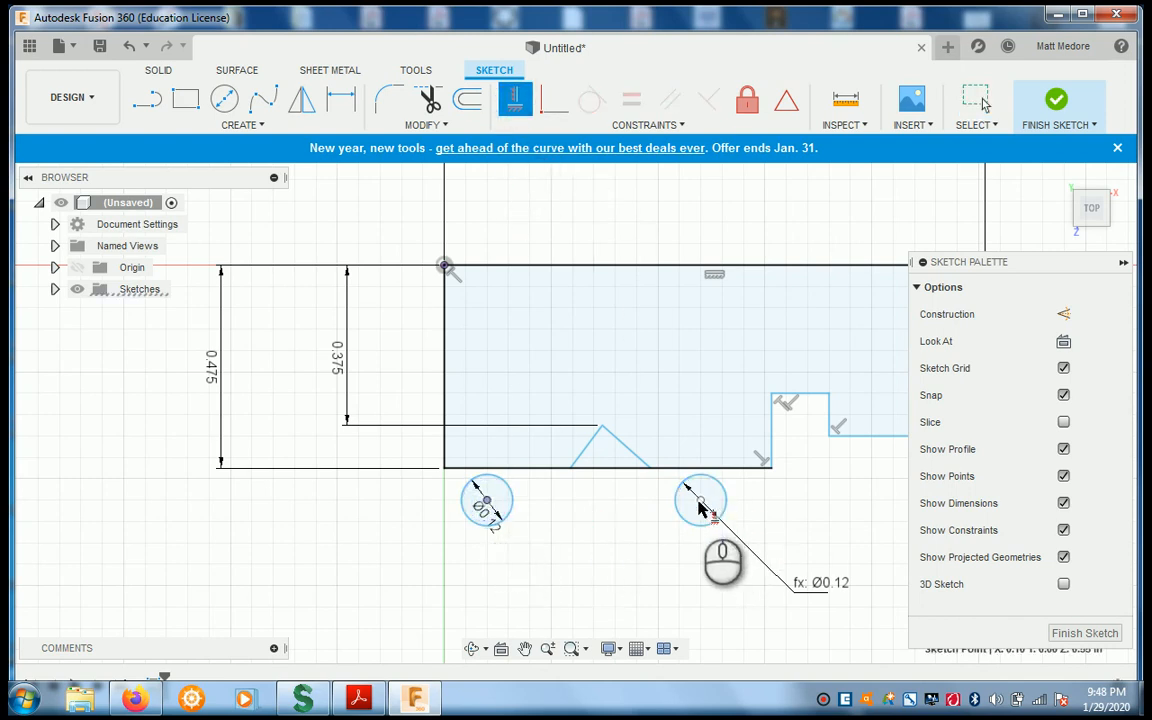
click(699, 502)
Step: Dimension the vertical distance from the origin to the left circle's centre as 0.505 in
key(d)
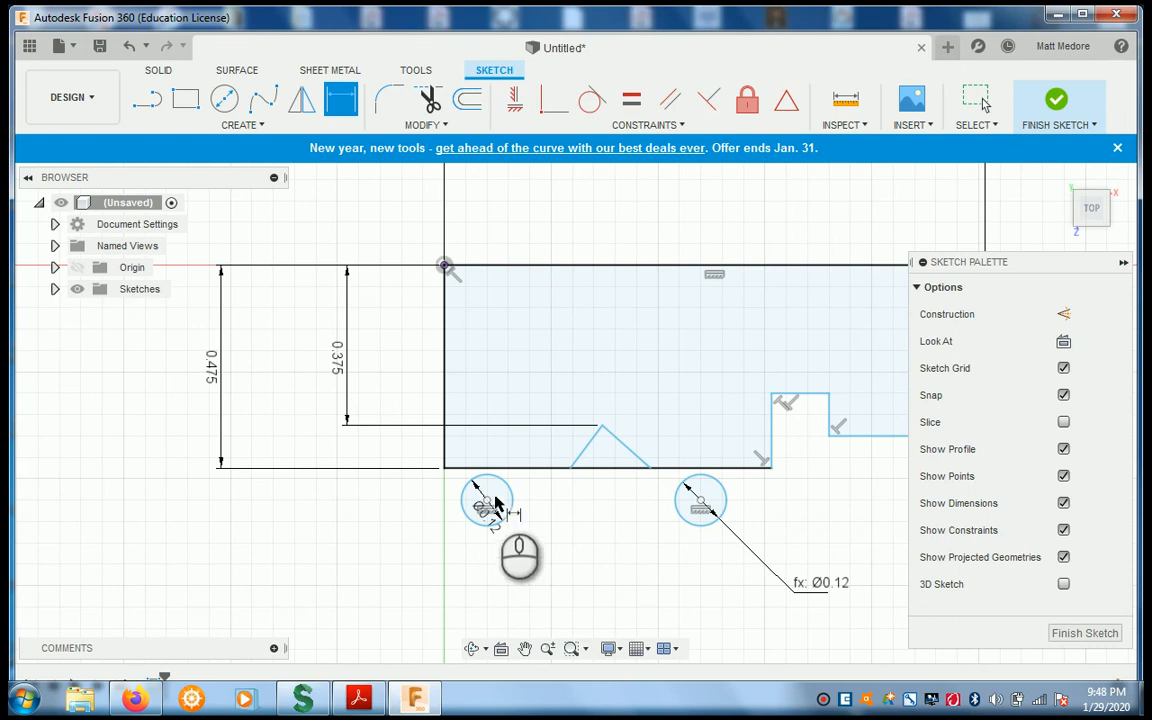
click(486, 502)
click(445, 264)
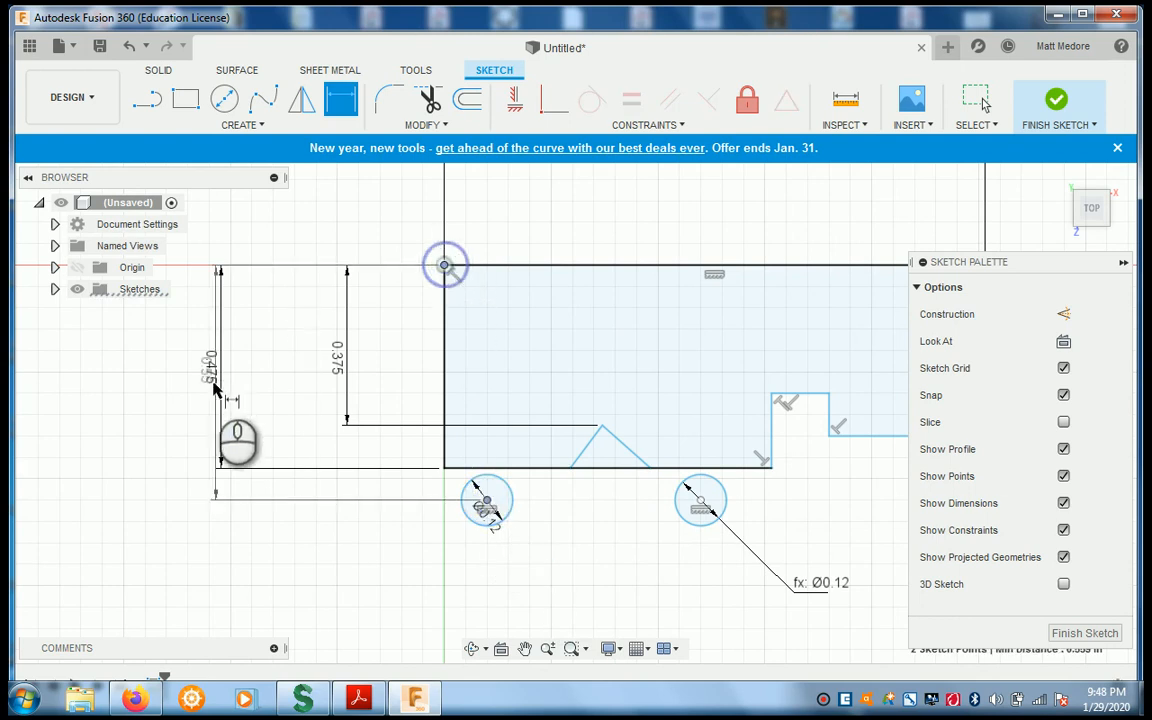
click(157, 416)
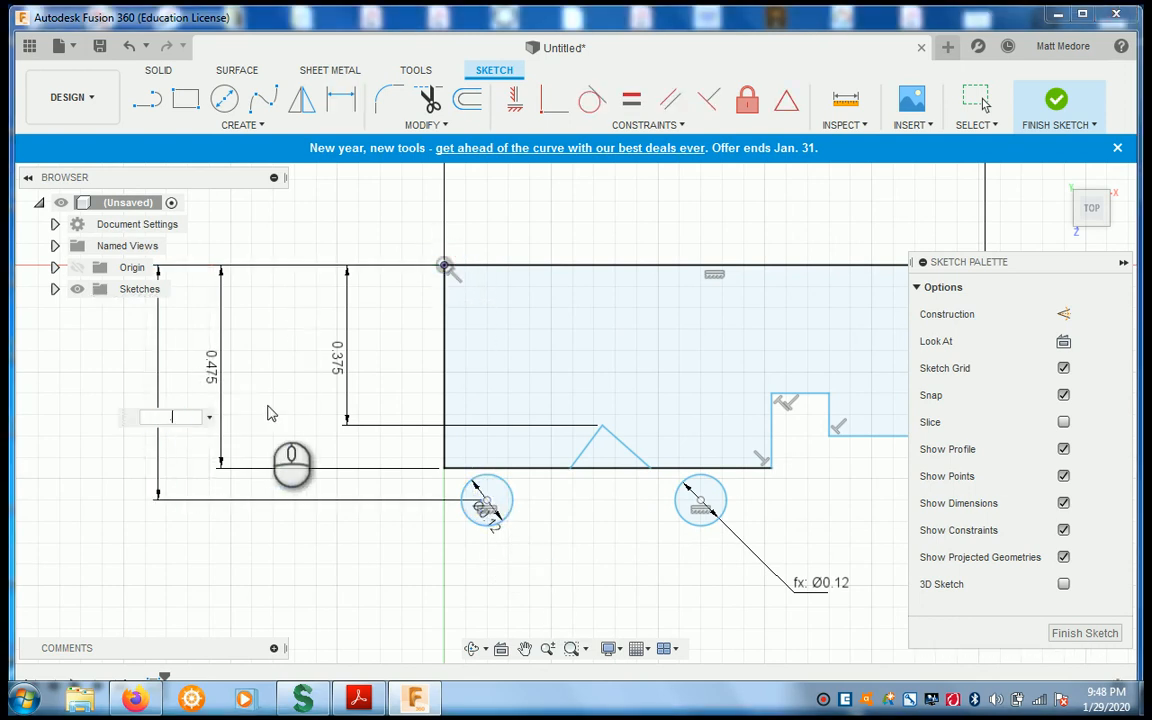
text(.505)
key(Return)
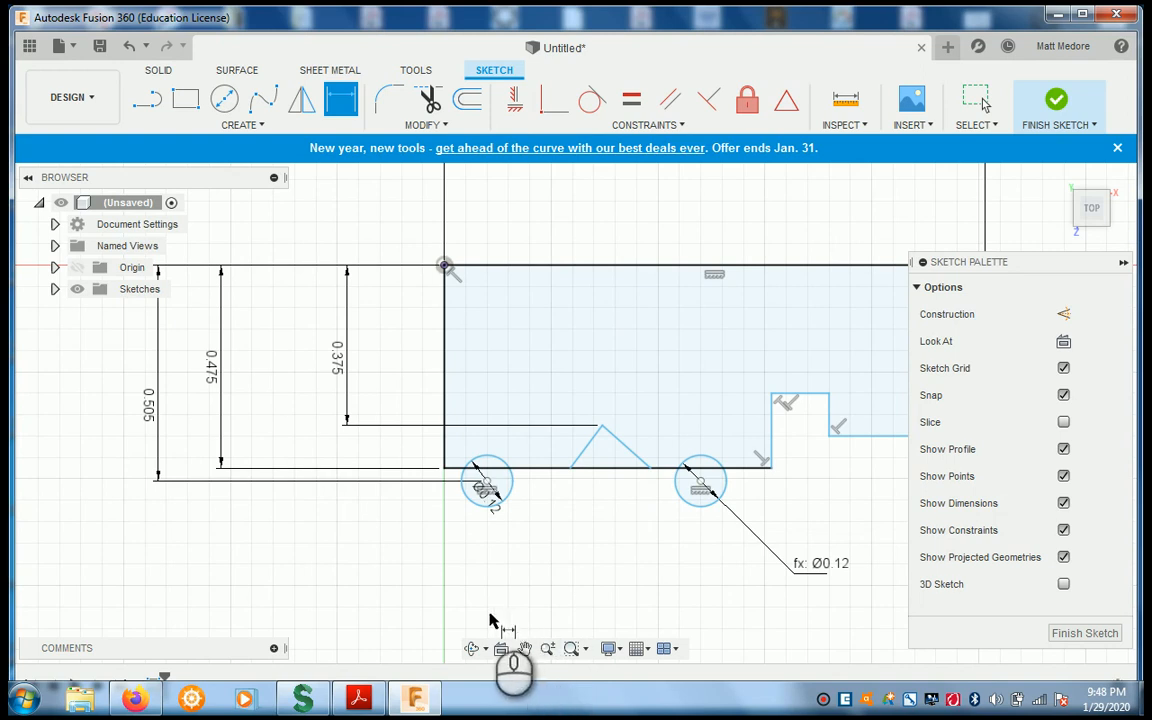
Step: Dimension the vertical distance from the origin to the upper-left corner of the rectangular notch as .300/2 in
scroll(445, 605, down, 1)
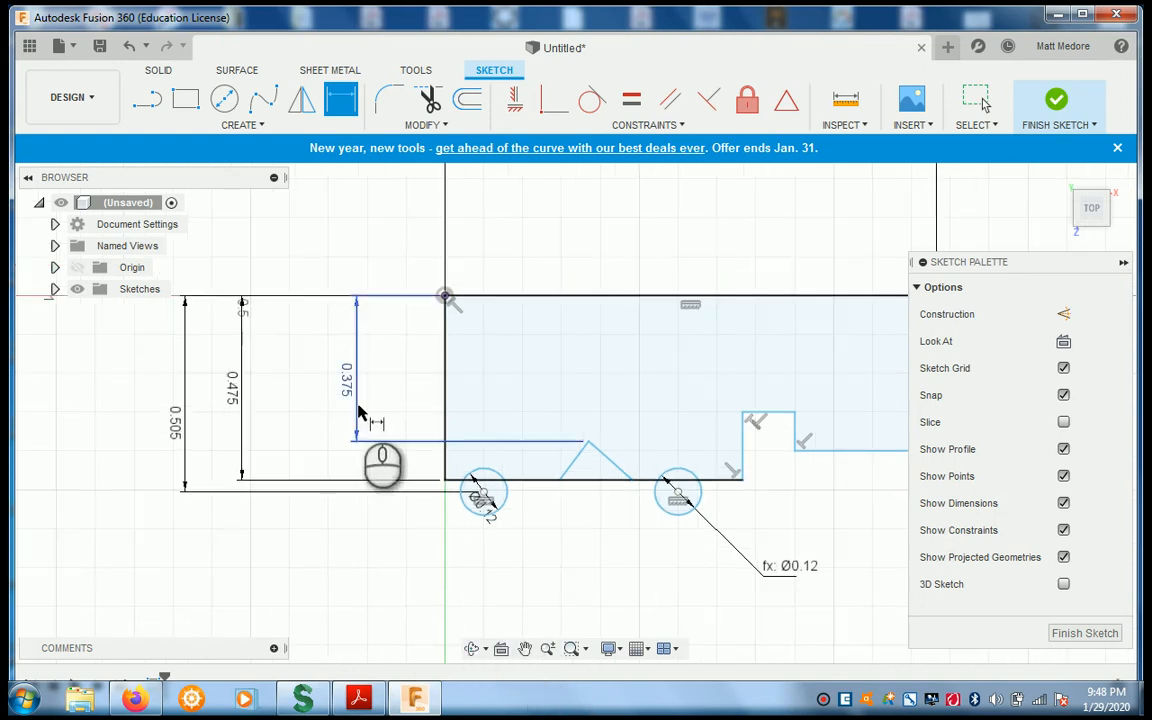
scroll(195, 519, down, 2)
scroll(626, 477, up, 2)
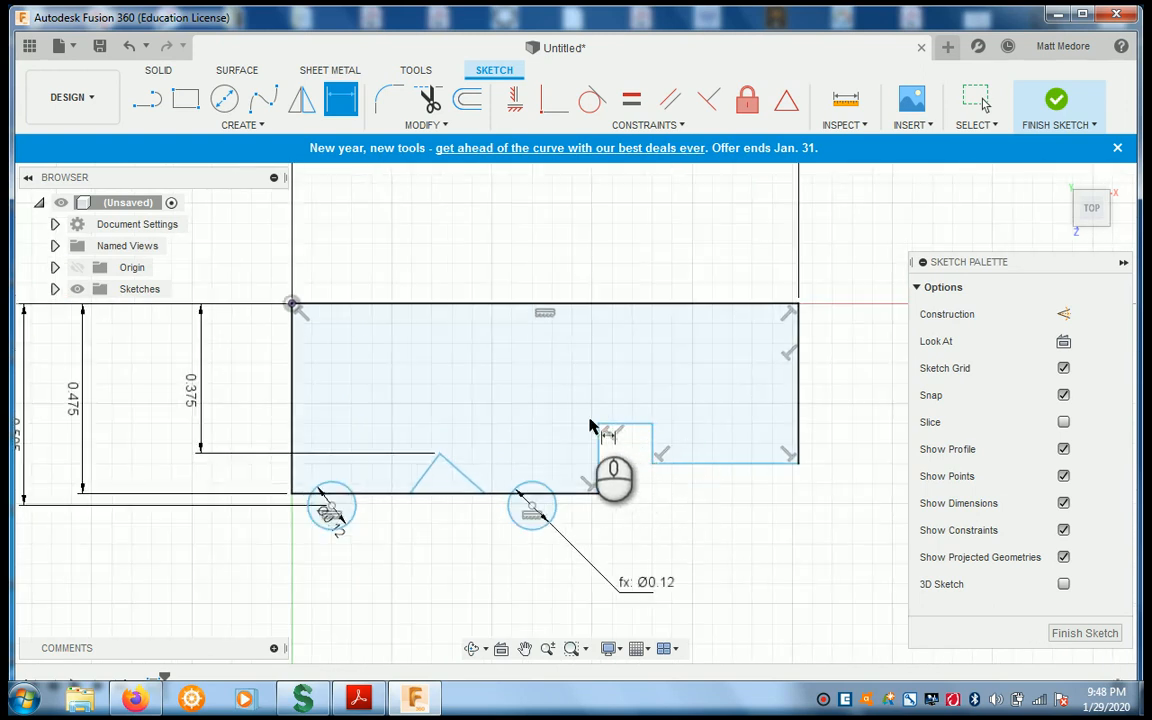
click(598, 423)
click(293, 304)
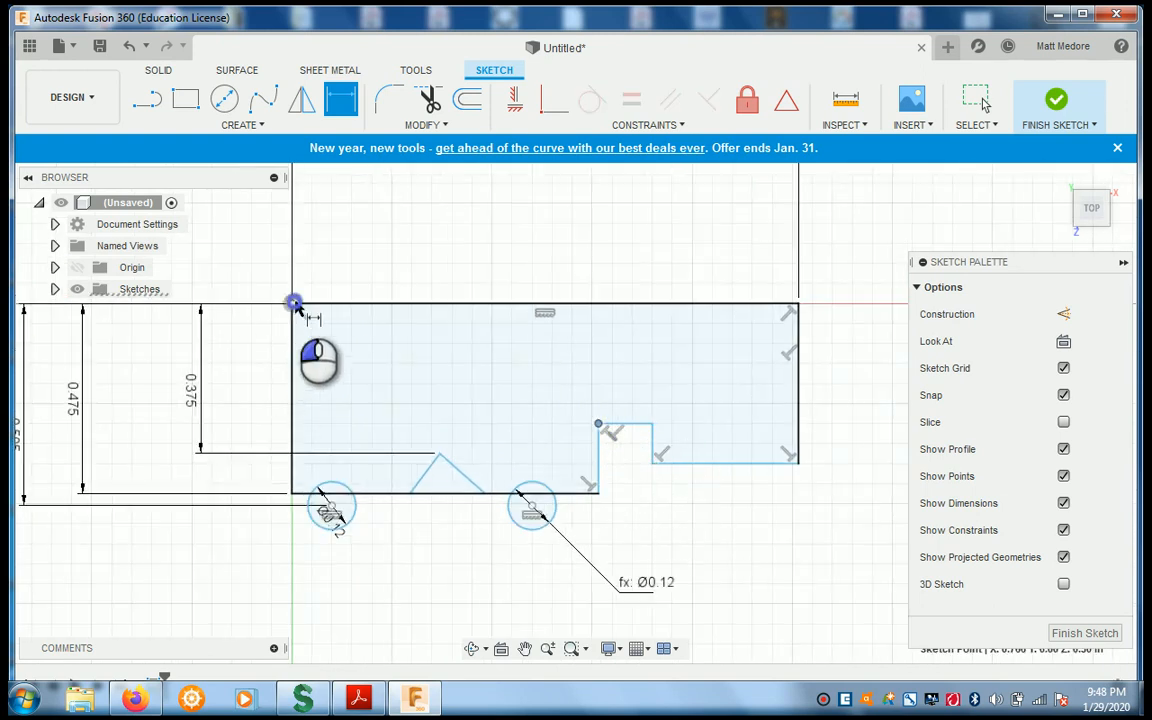
click(247, 385)
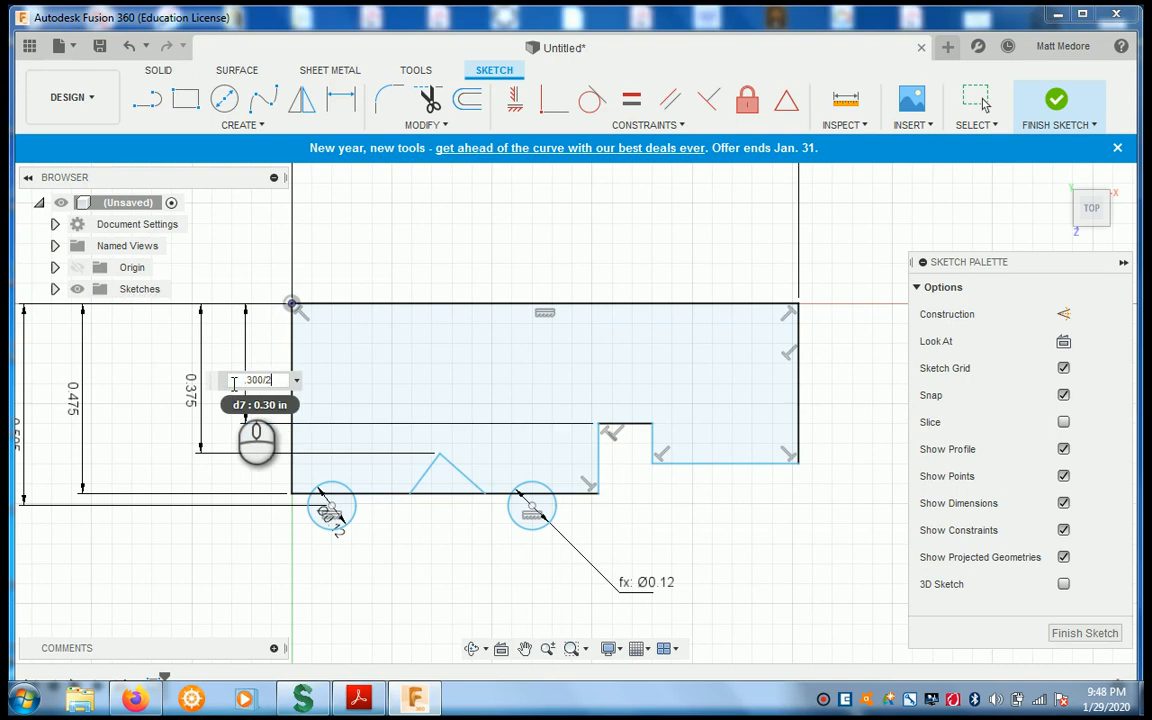
key(Return)
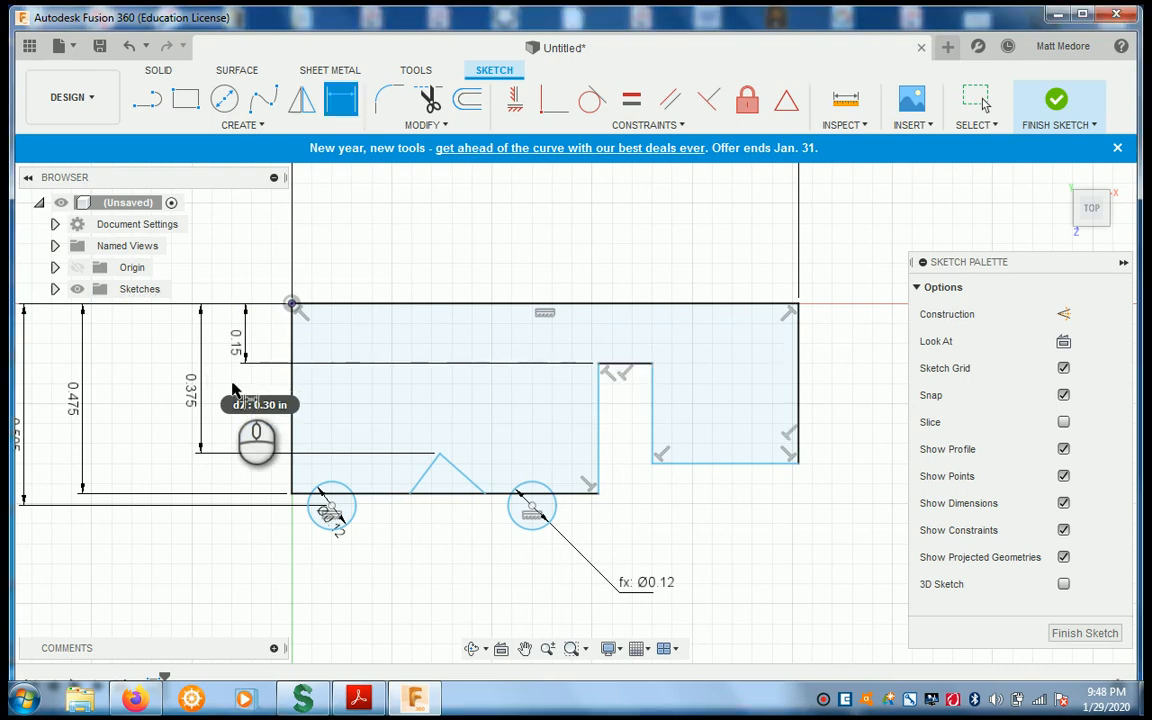
Step: Dimension the vertical distance from the origin to the lower edge of the profile's right-hand section as 0.245 in
click(652, 462)
click(291, 304)
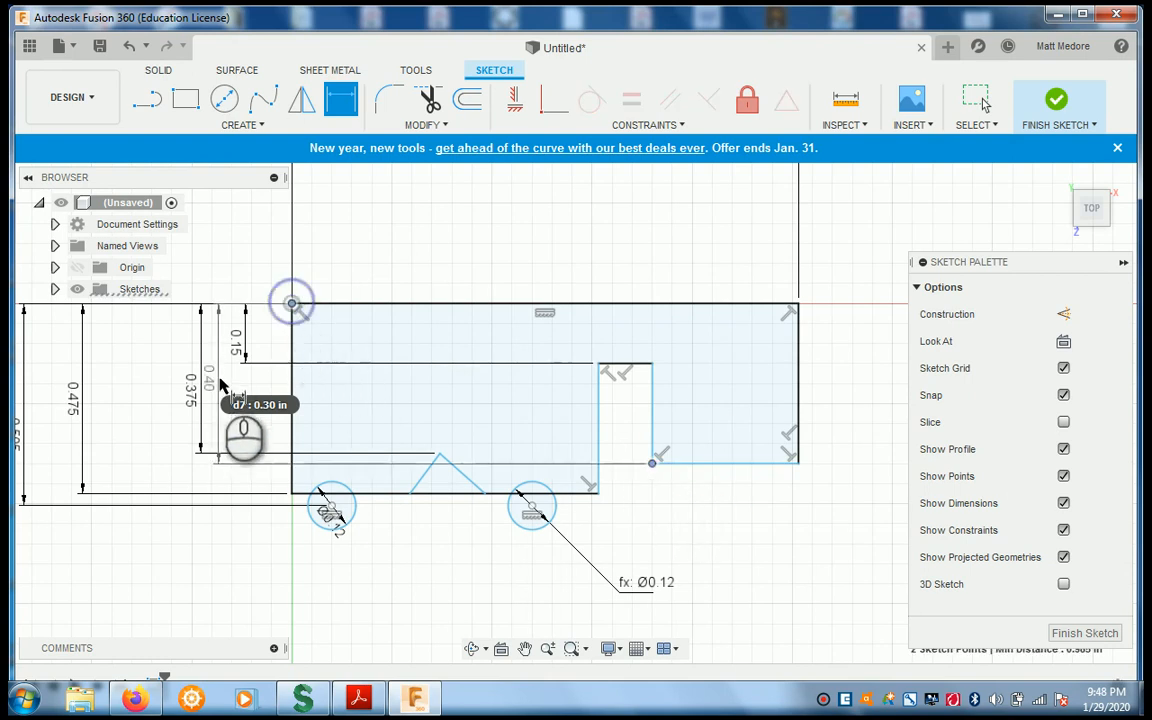
click(221, 378)
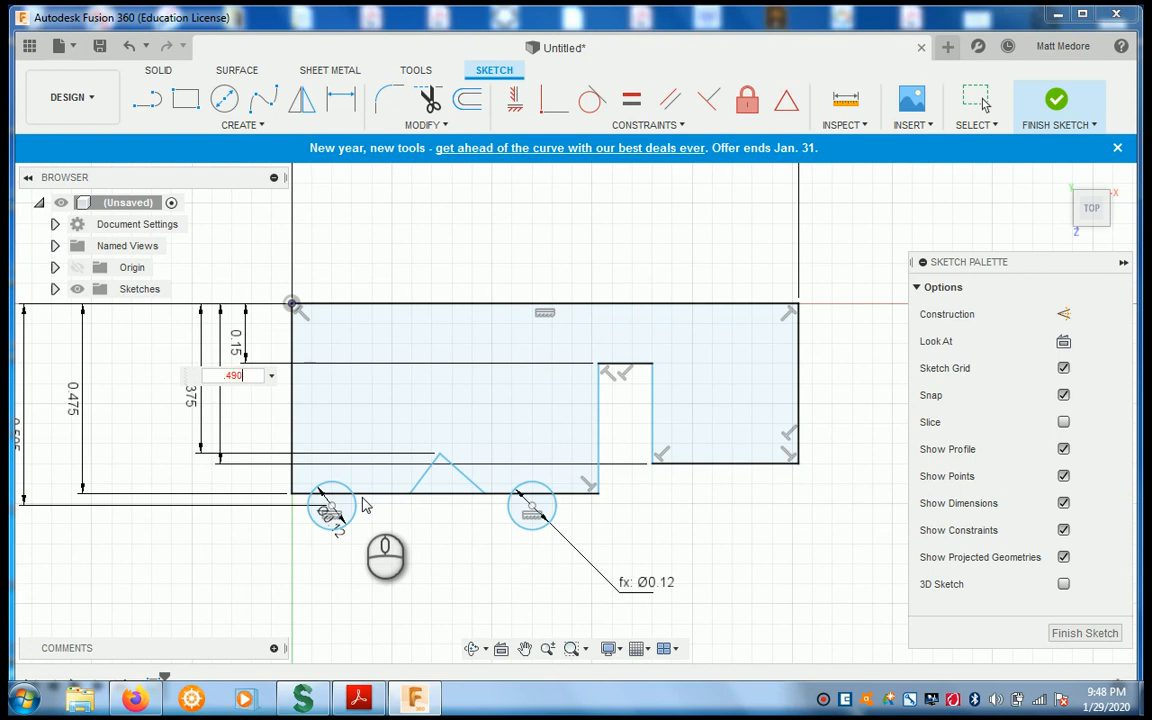
key(Return)
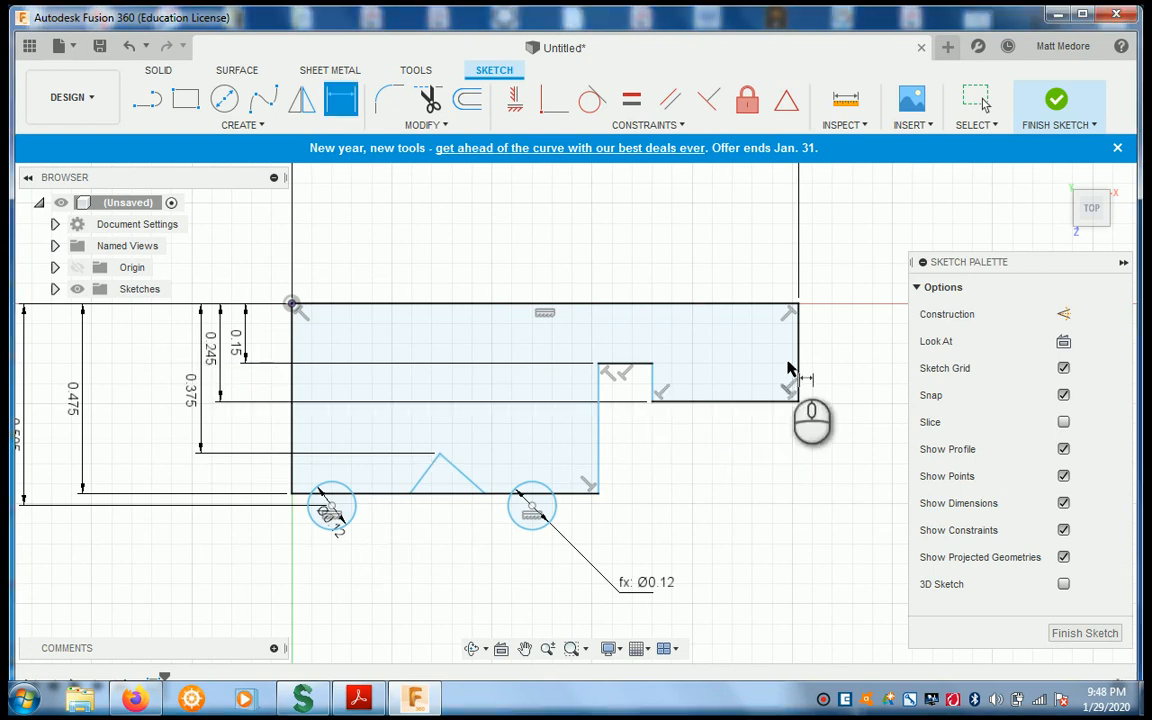
right_click(789, 507)
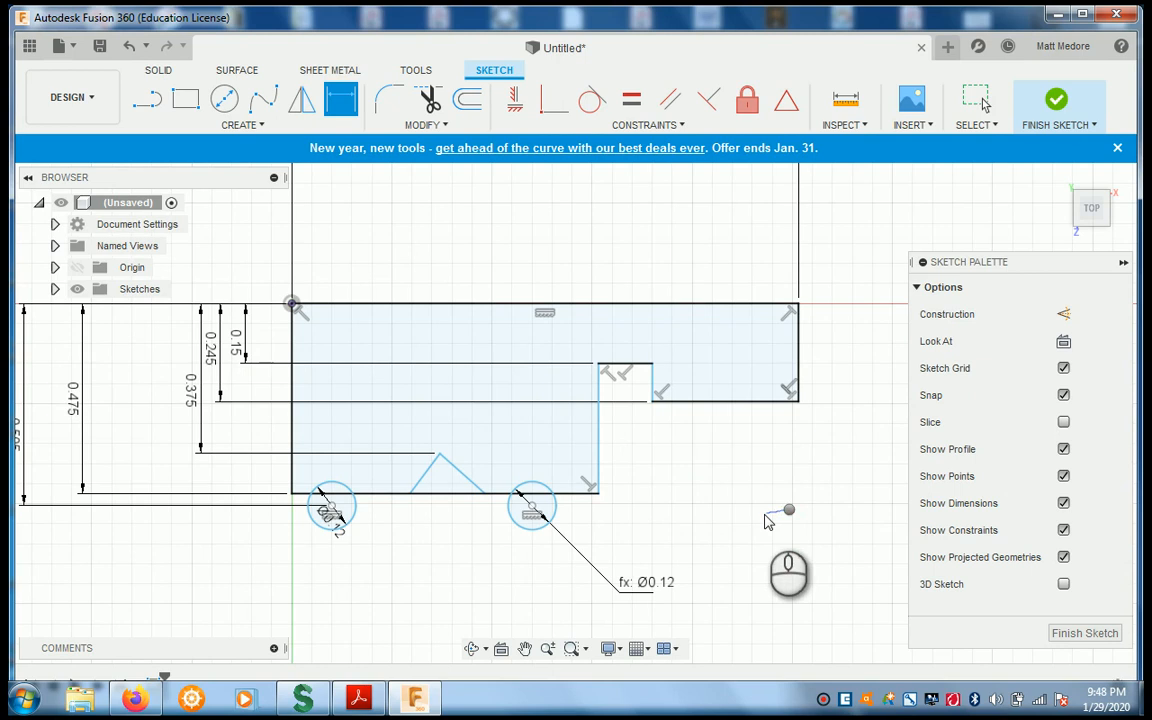
click(719, 516)
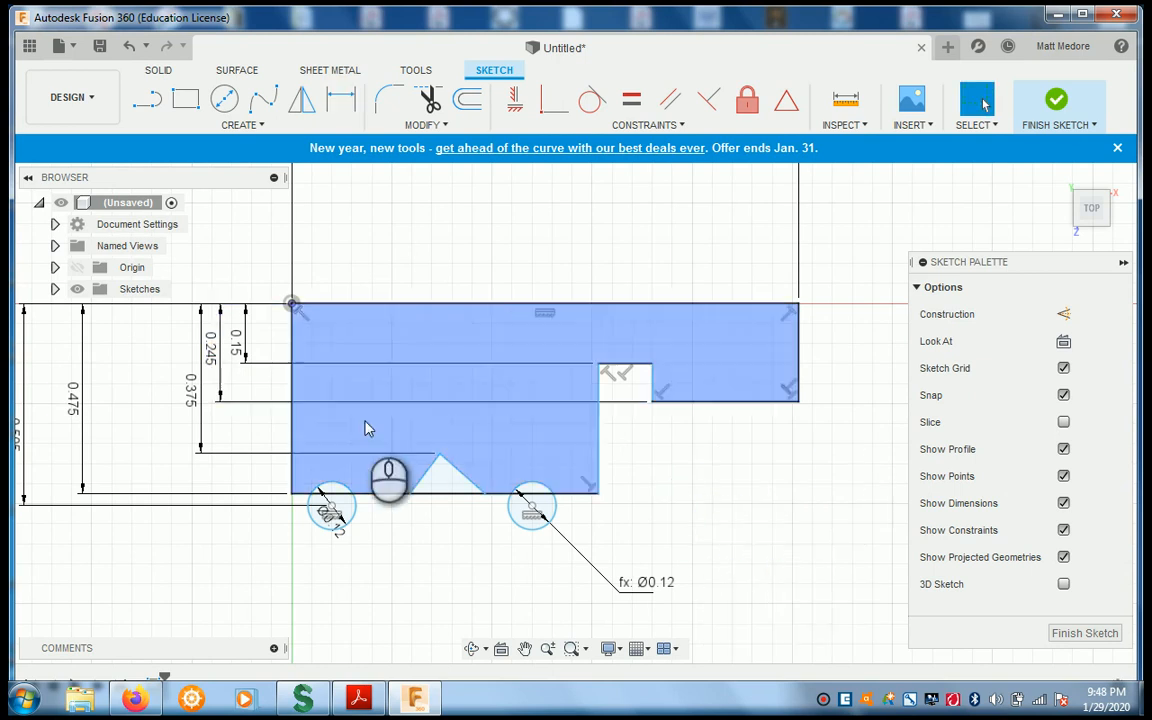
Step: Rearrange the vertical dimensions beside the profile's left edge into closely spaced order, from 0.15 nearest the edge to 0.505 farthest out
drag(205, 420, 157, 400)
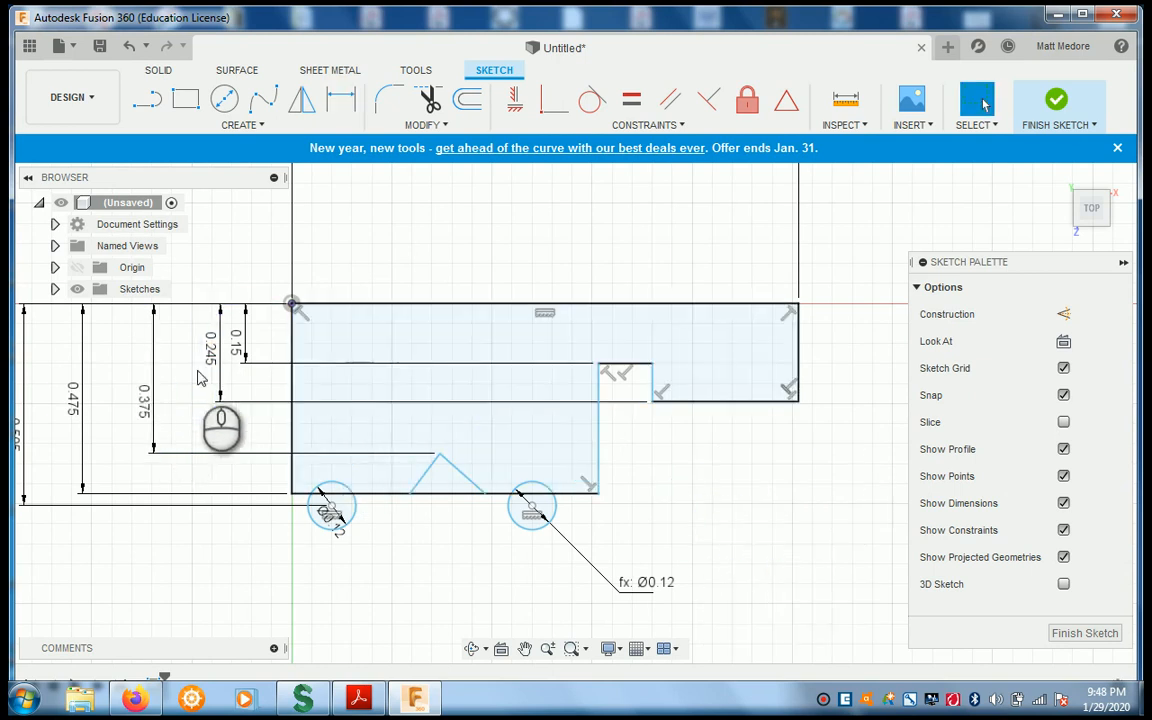
drag(207, 352, 247, 355)
drag(149, 385, 217, 366)
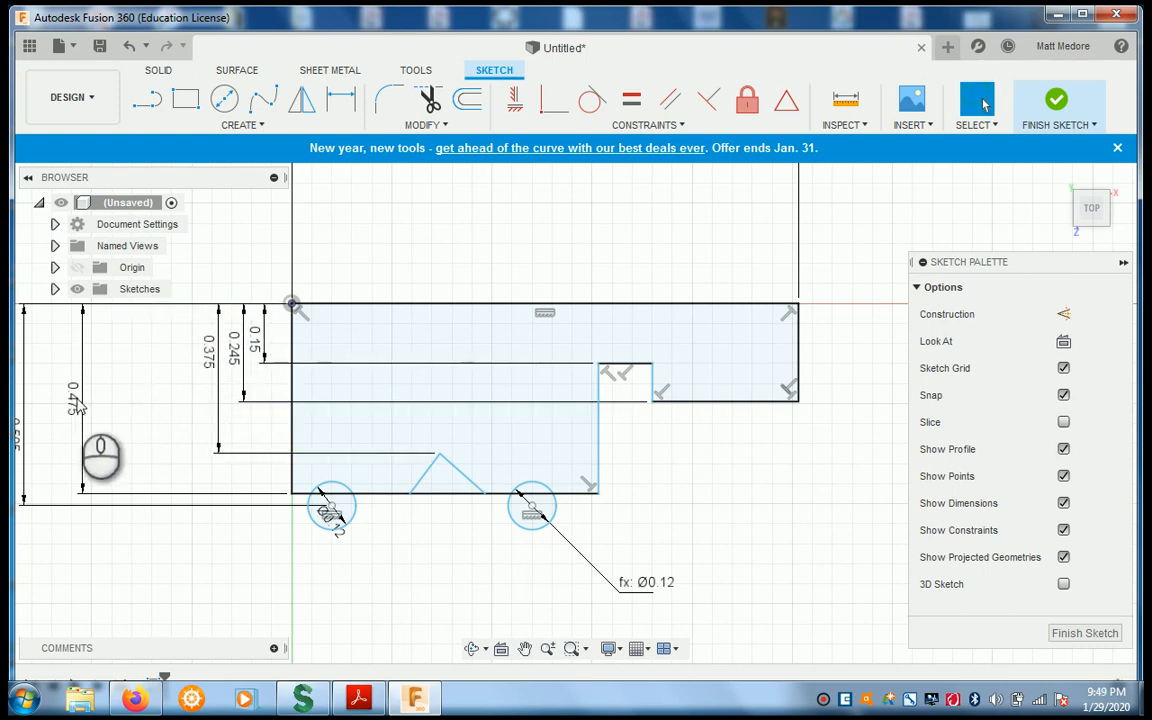
drag(78, 405, 190, 364)
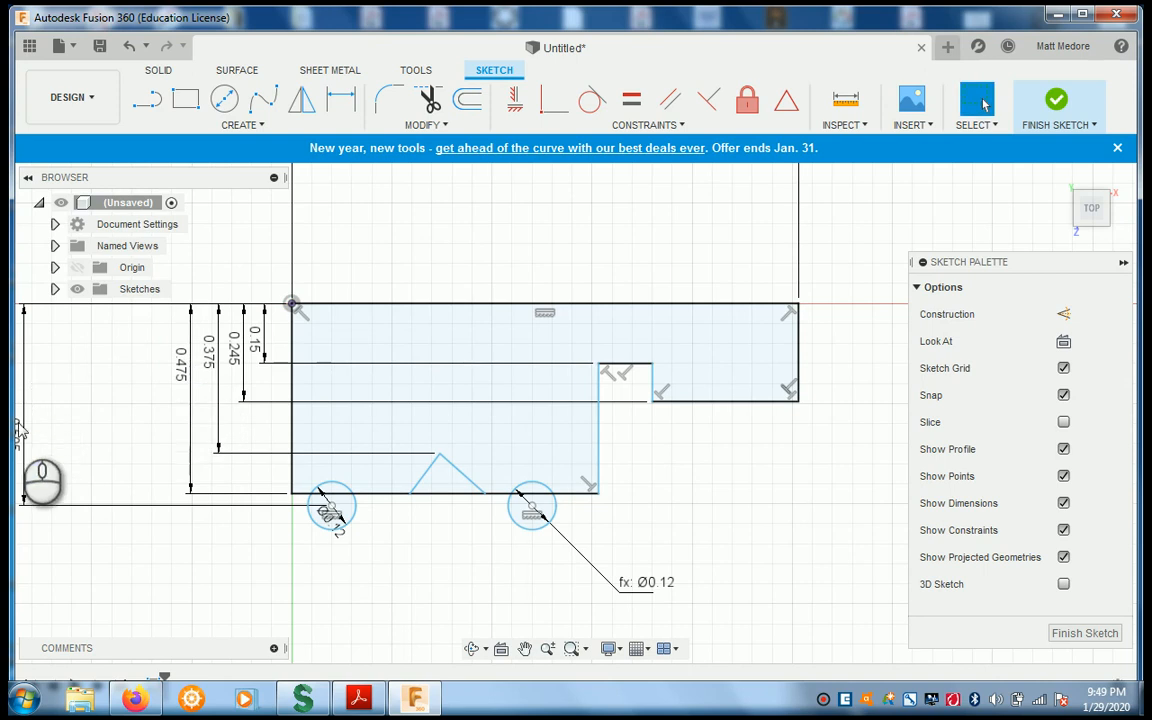
drag(20, 430, 155, 381)
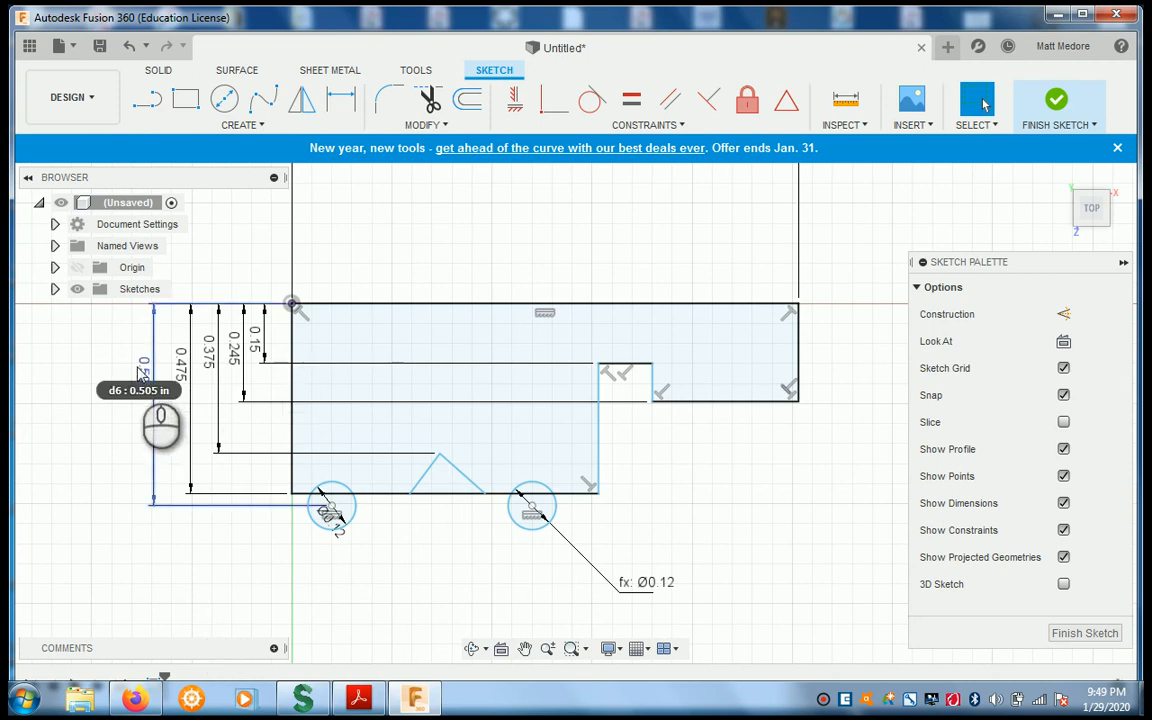
Step: Dimension the horizontal distance from the origin to the left circle's centre as .125 in, placed above the profile
scroll(206, 555, down, 1)
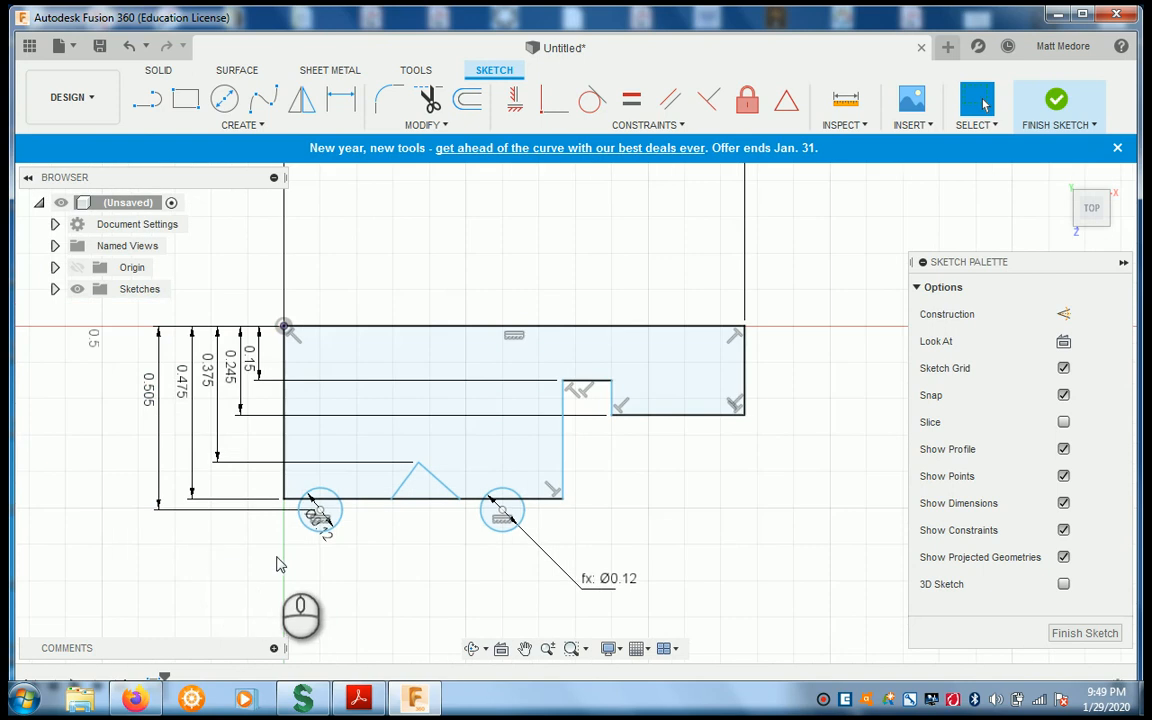
scroll(278, 565, down, 3)
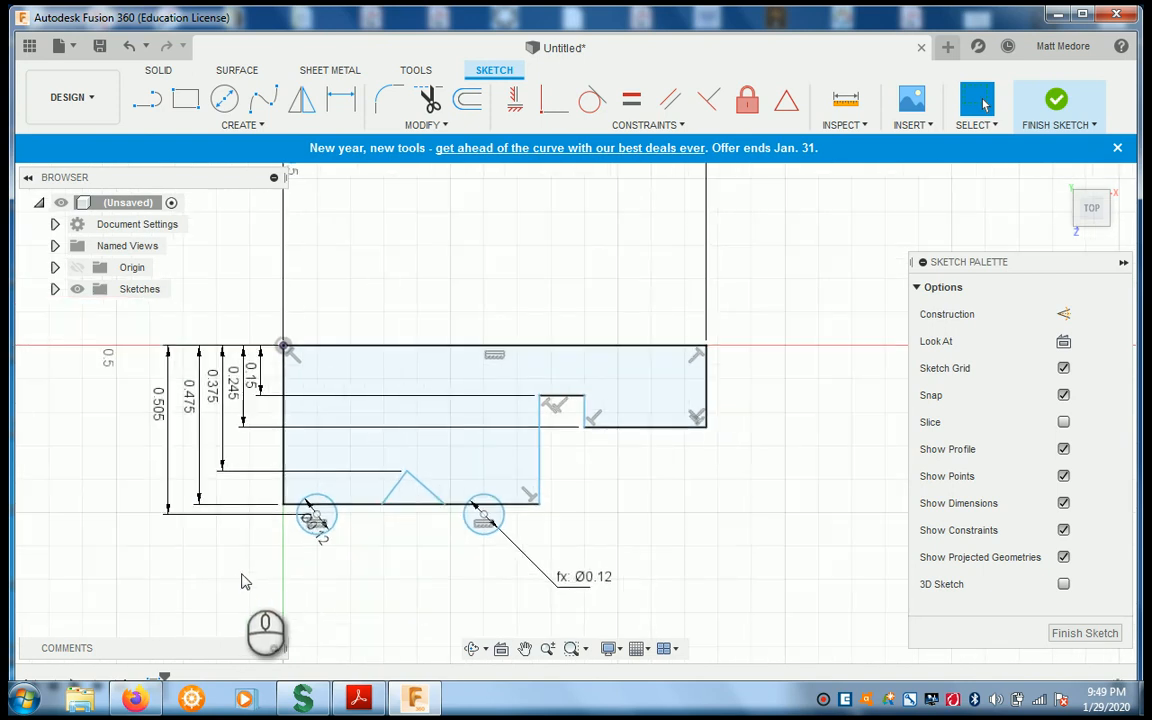
key(d)
click(286, 348)
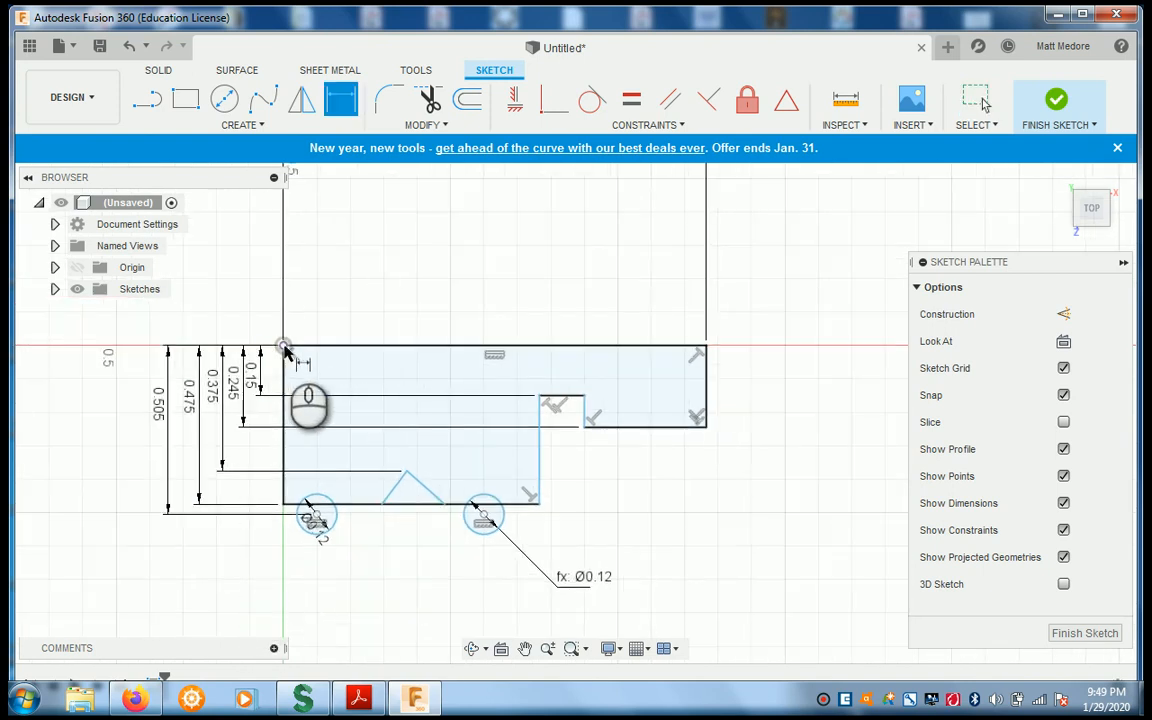
click(315, 516)
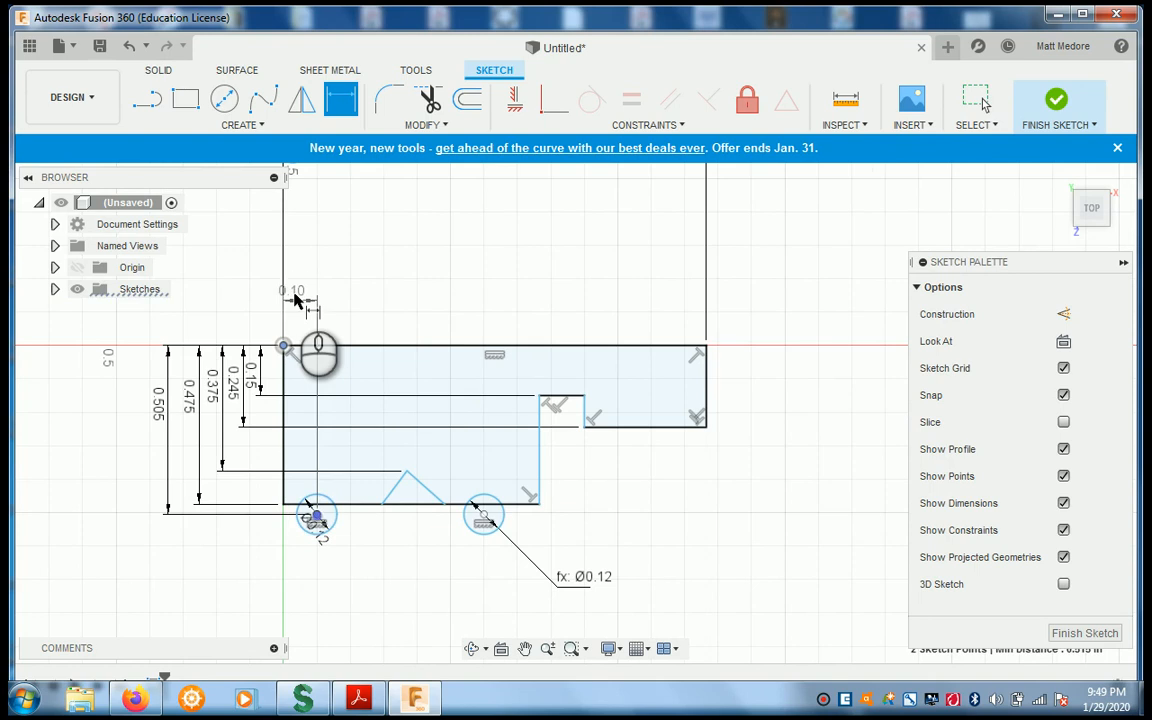
click(296, 289)
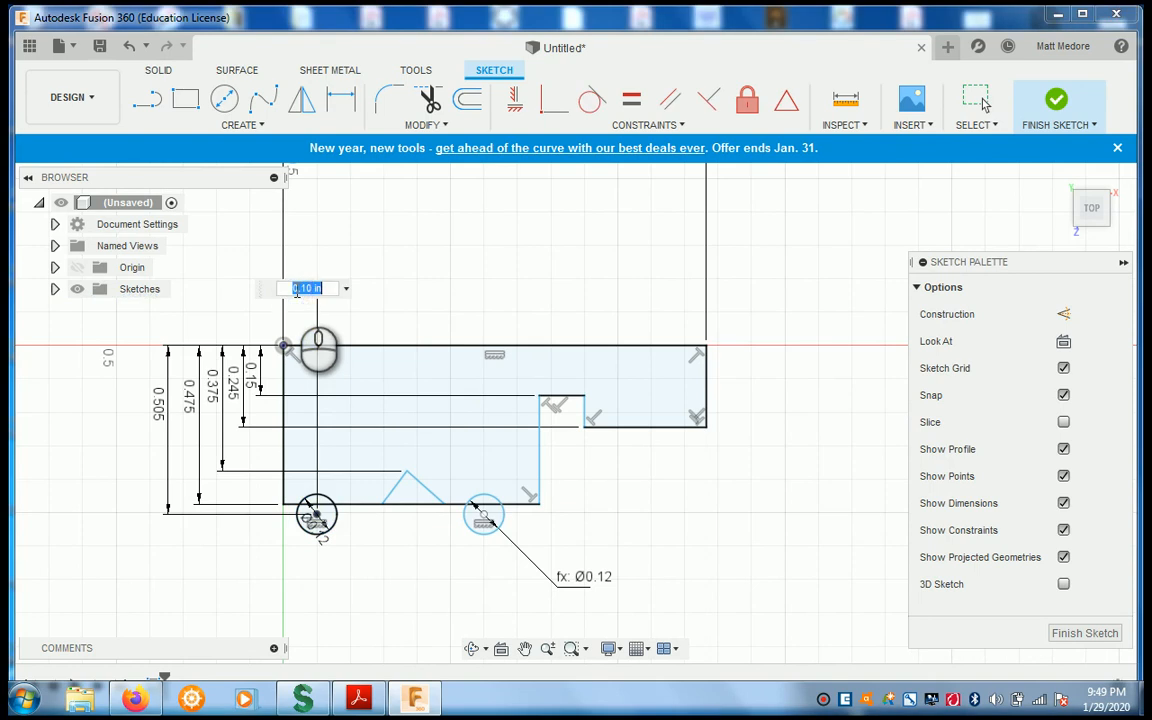
text(.125)
key(Return)
Step: Dimension the horizontal distance from the origin to the apex of the triangular notch as .450 in
click(284, 346)
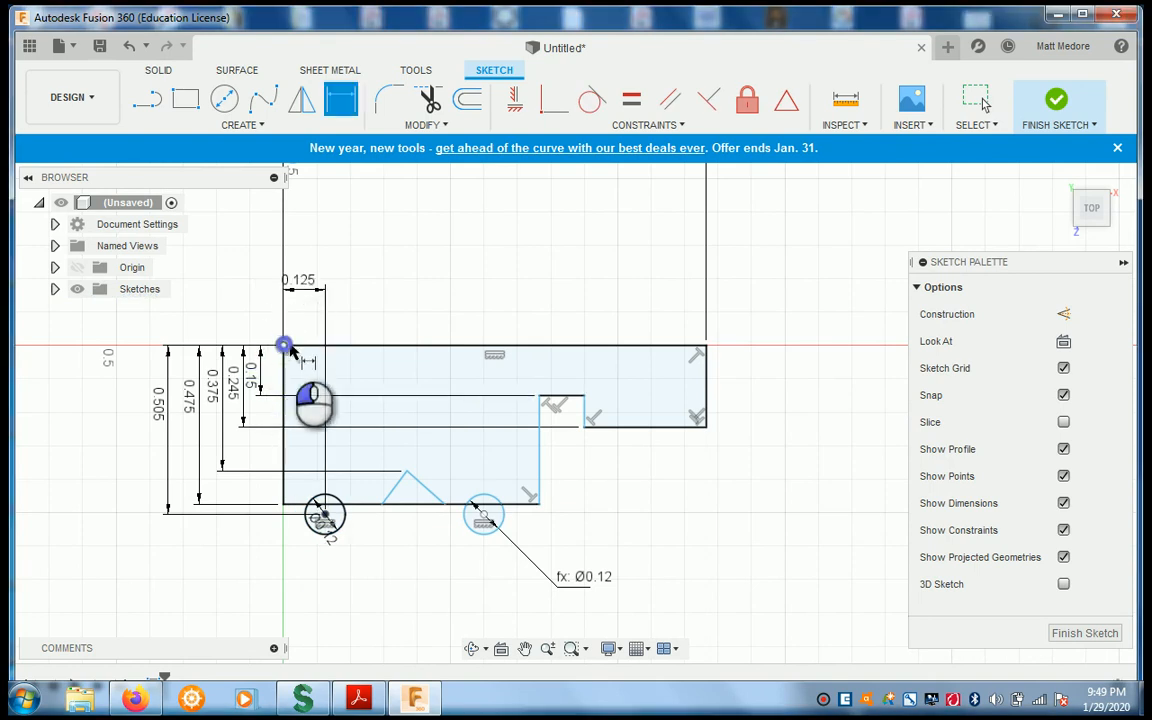
click(405, 472)
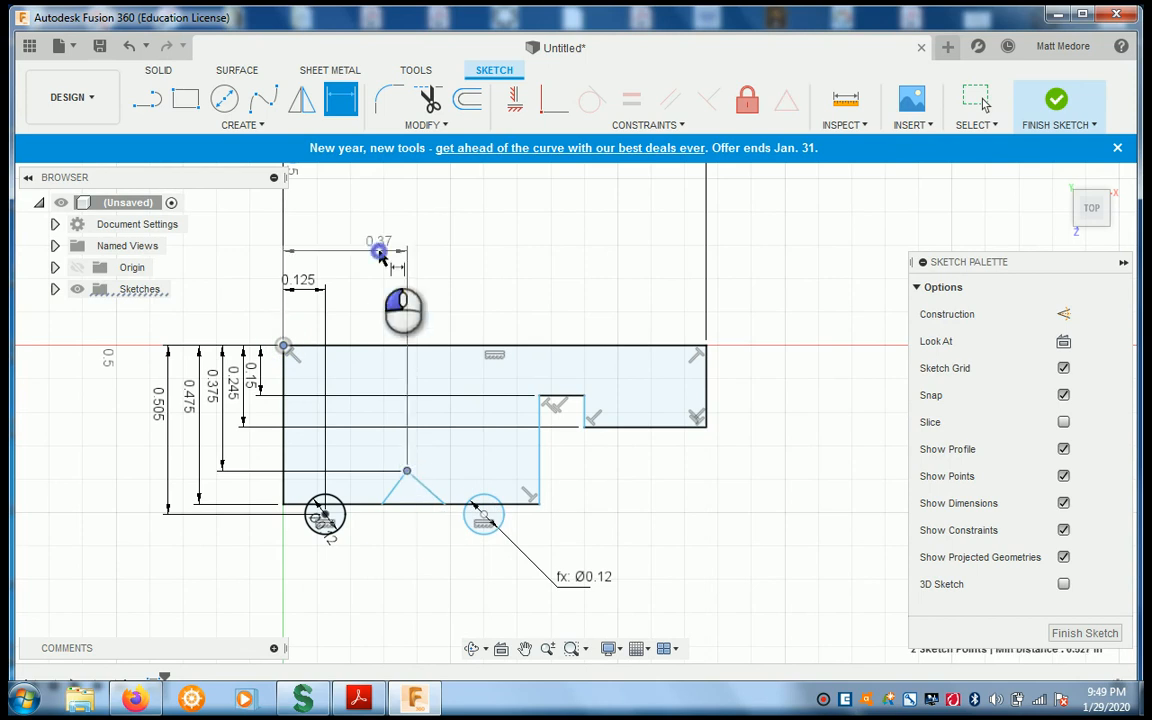
click(379, 255)
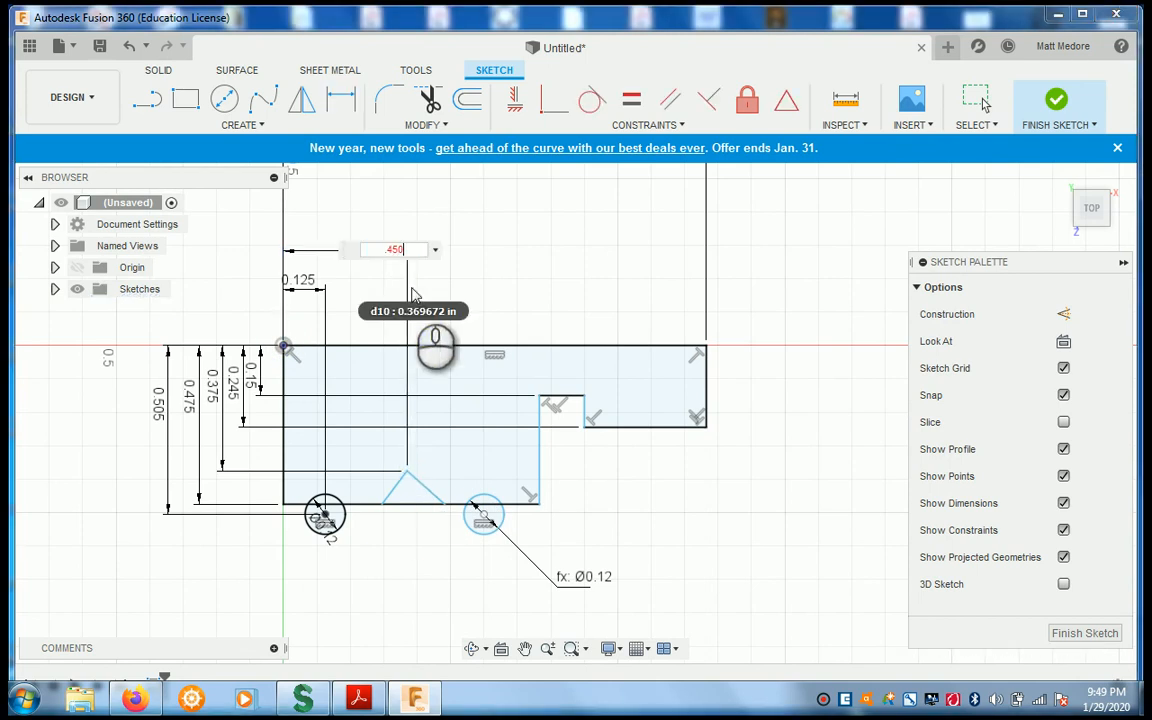
key(Return)
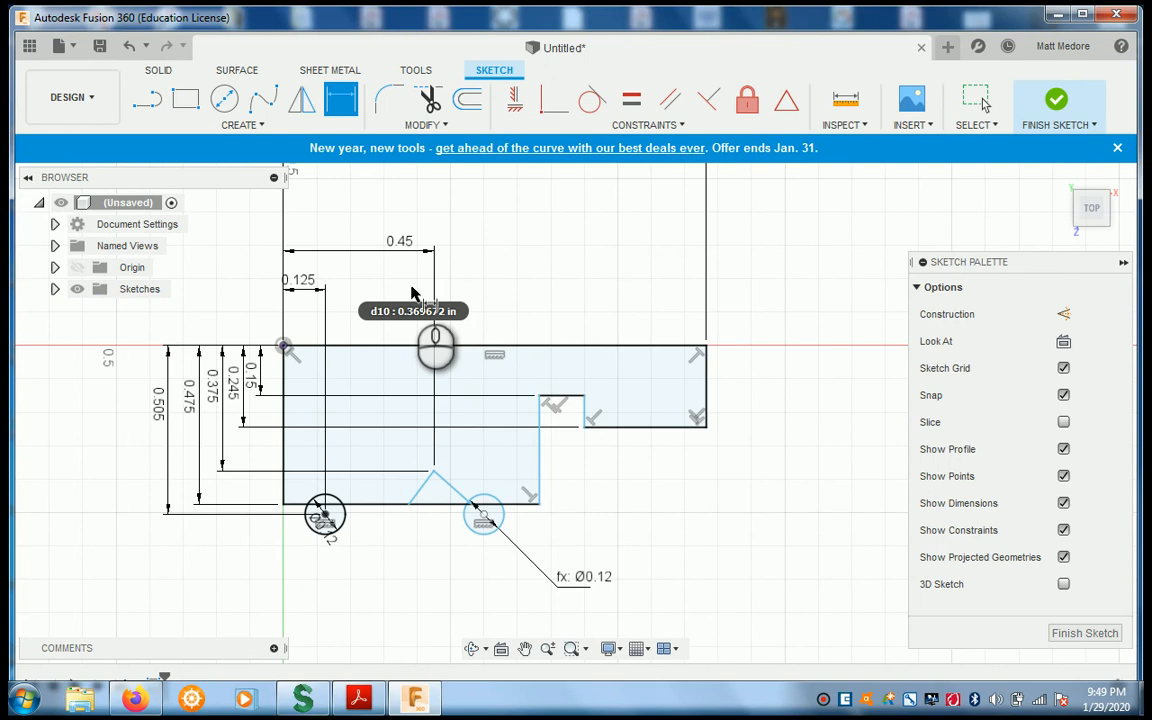
Step: Dimension the horizontal distance from the origin to the triangular notch's left base corner as .350 in
click(409, 504)
click(285, 348)
click(321, 265)
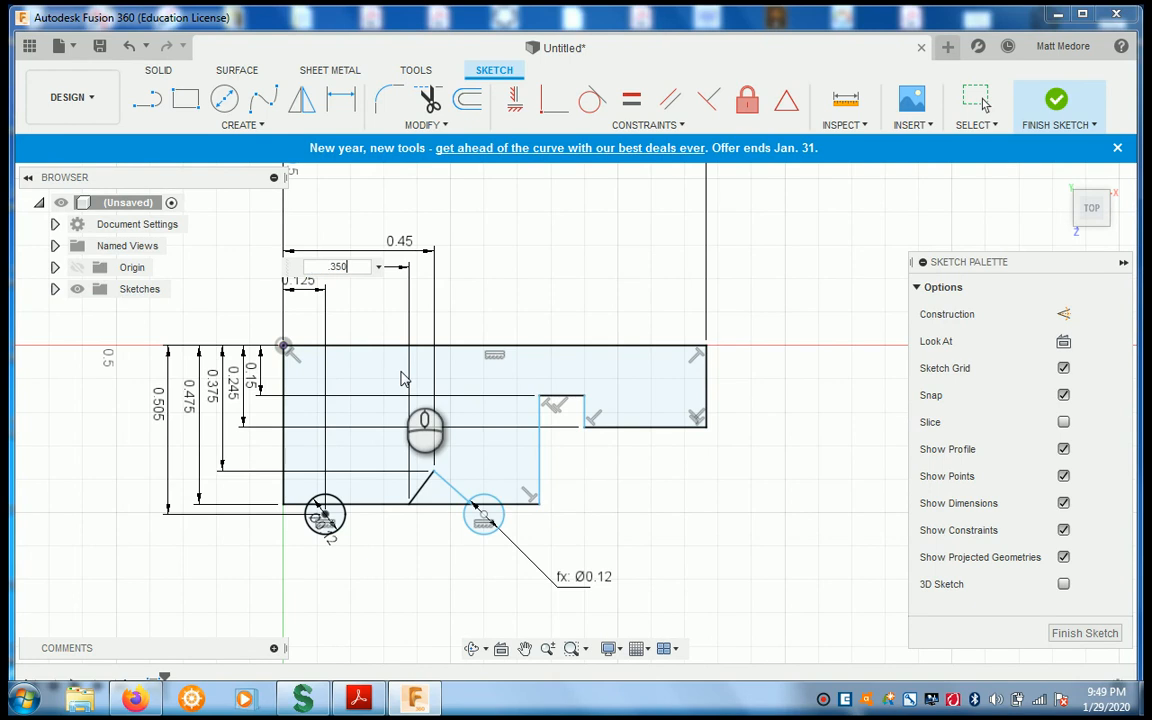
text(.350)
key(Return)
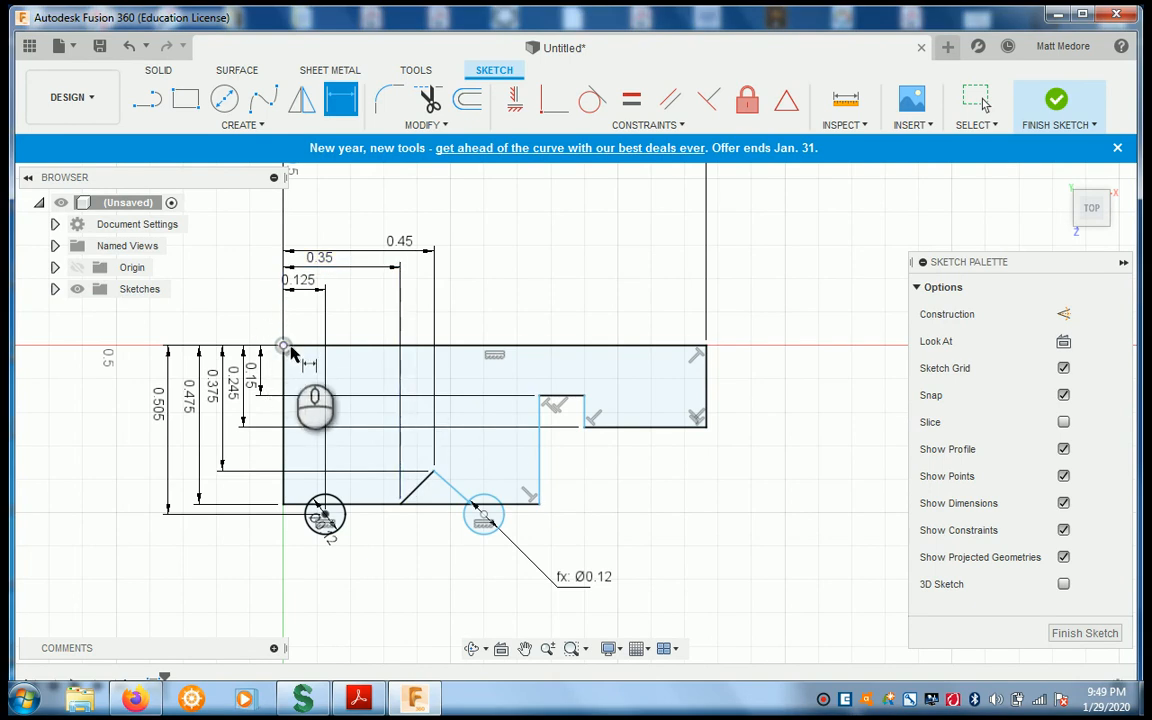
Step: Dimension the horizontal distance from the origin to the triangular notch's right base corner as .550 in
click(285, 347)
click(468, 502)
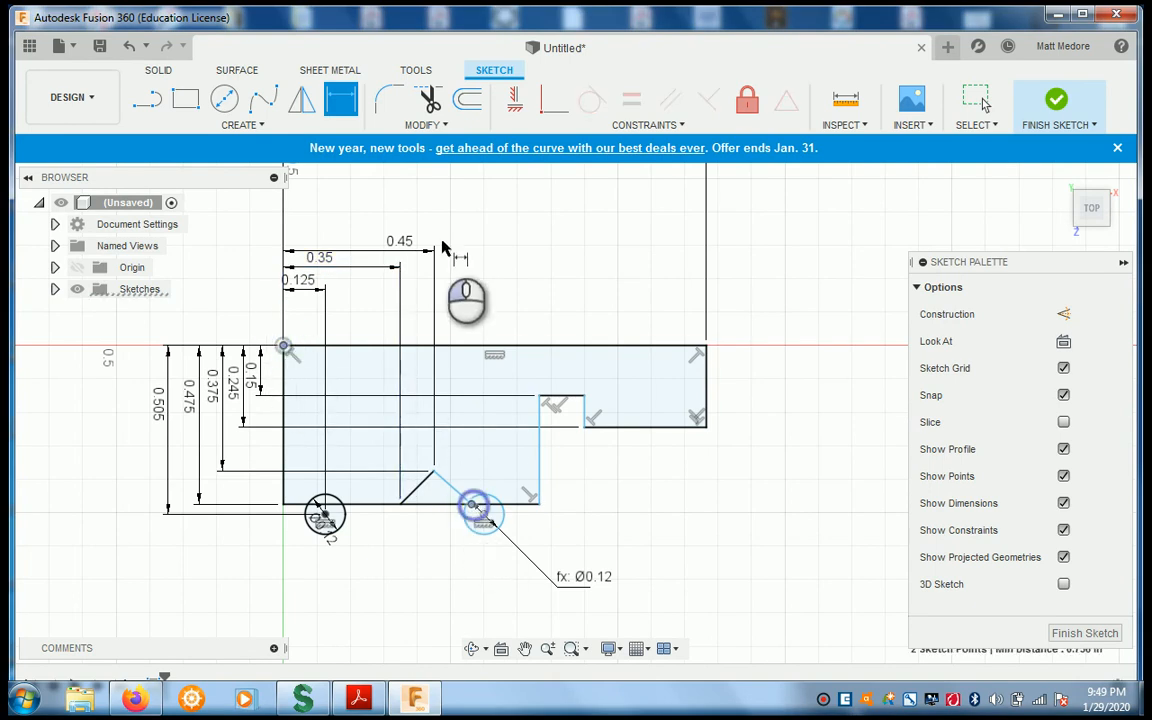
click(410, 226)
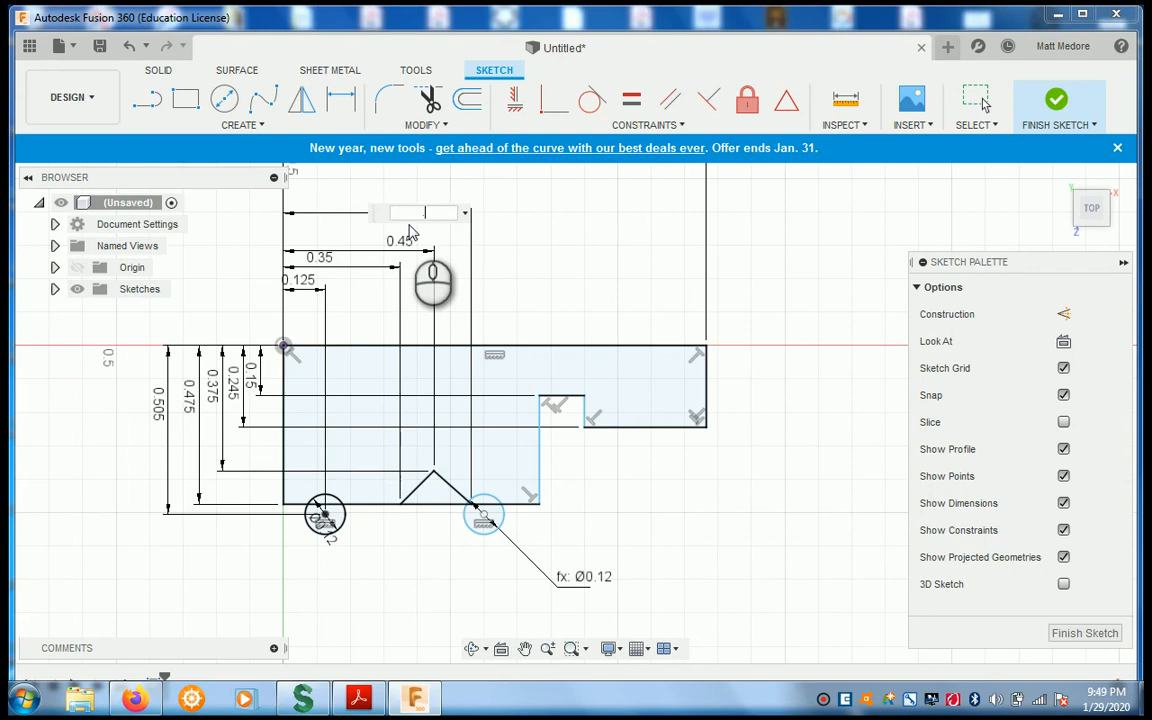
text(.550)
key(Return)
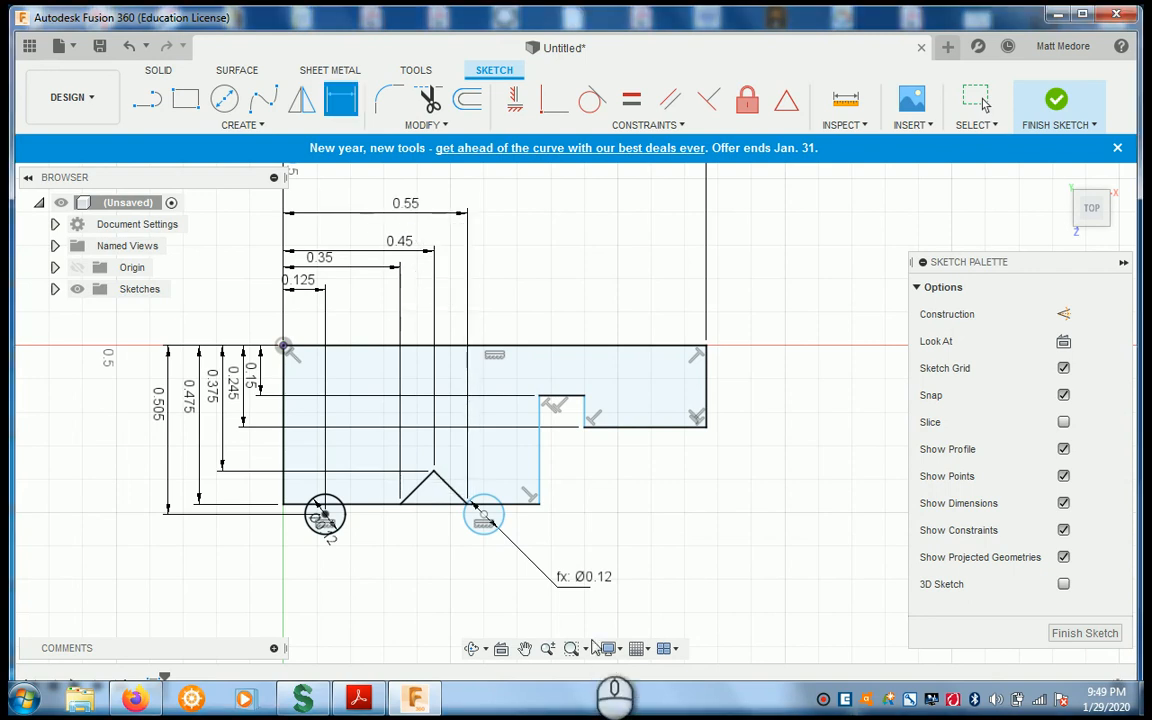
Step: Dimension the horizontal distance from the origin to the right circle's centre as 0.775 in
click(484, 515)
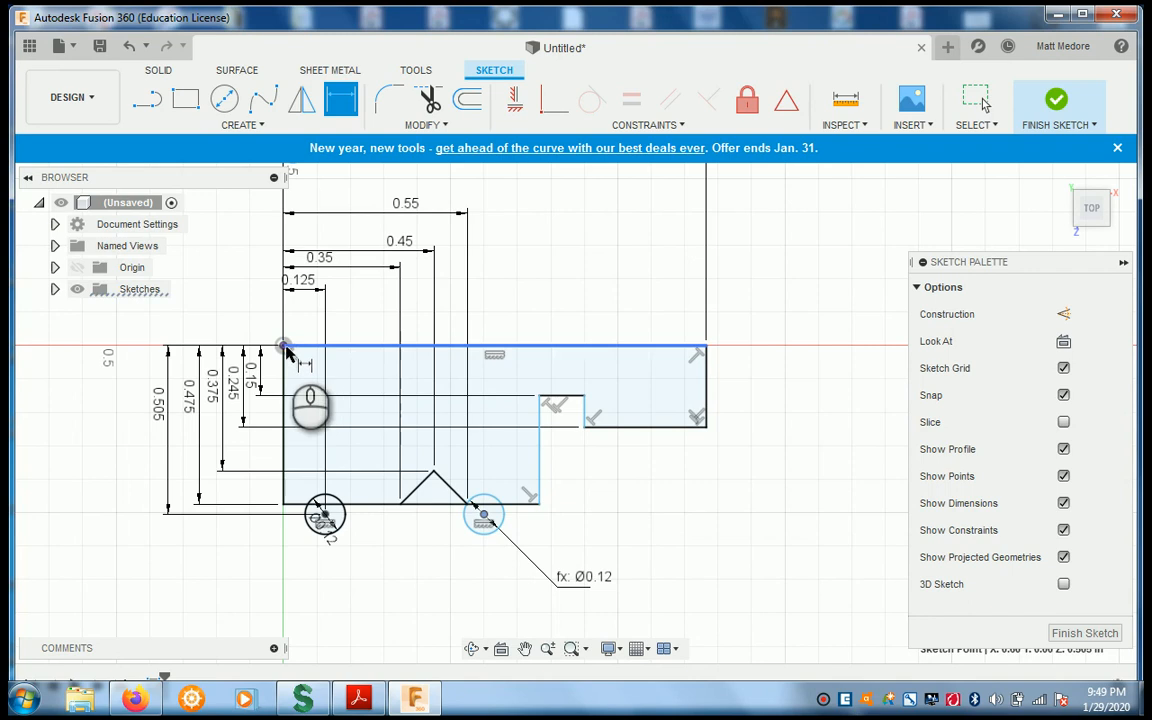
click(284, 346)
click(444, 192)
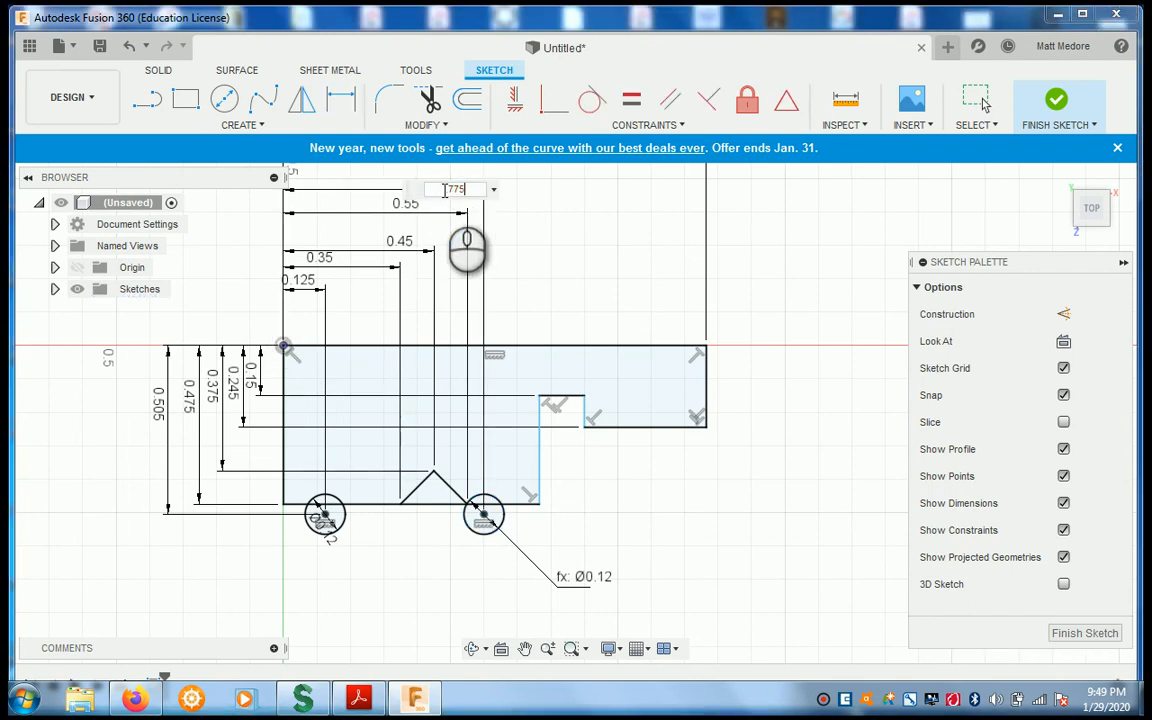
key(Return)
Step: Dimension the horizontal distance from the origin to the rectangular notch's upper-left corner as 0.90 in
scroll(508, 475, down, 2)
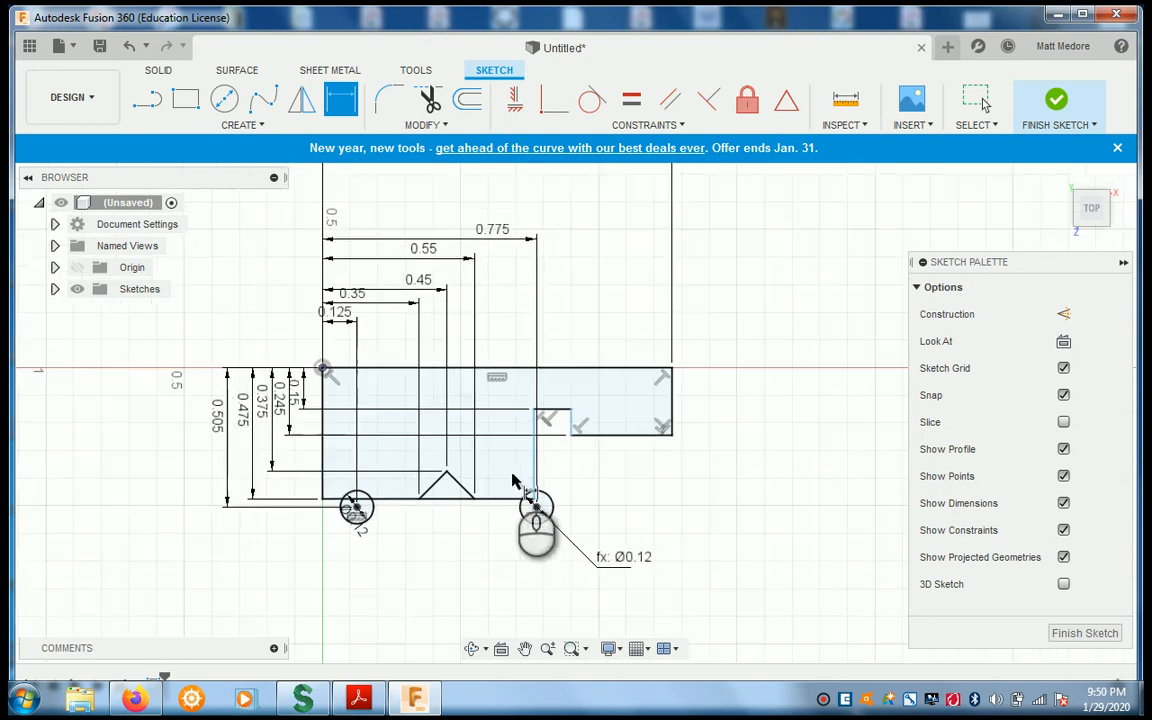
scroll(518, 408, up, 2)
click(537, 412)
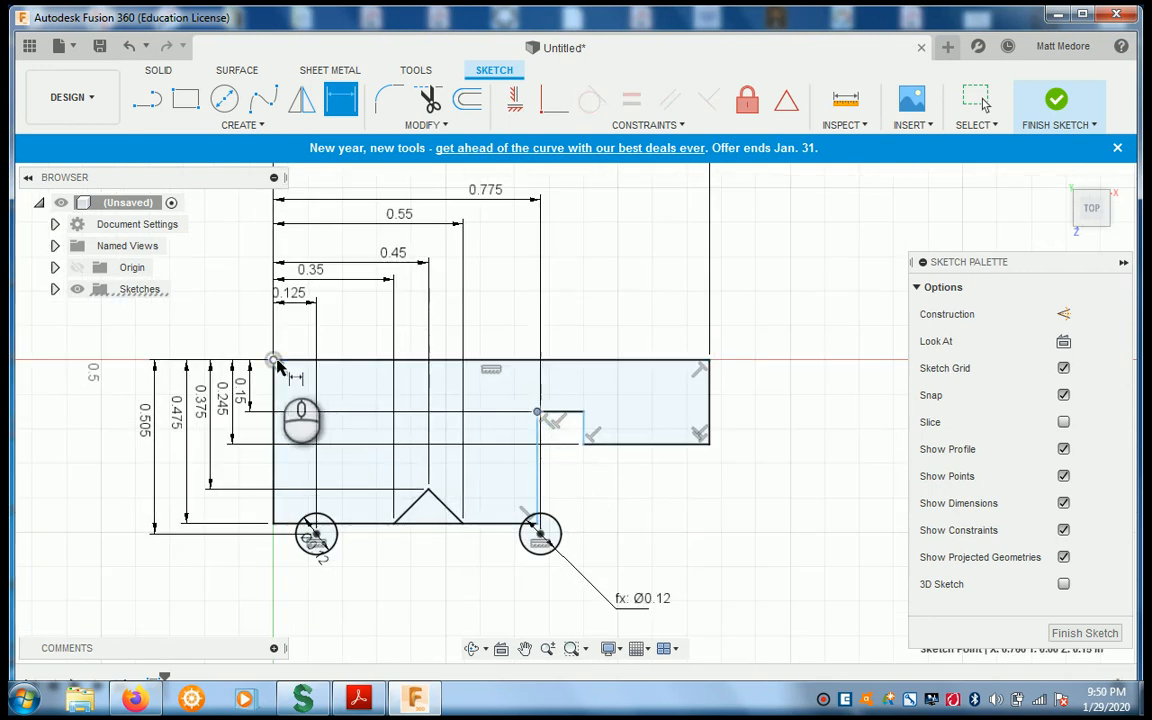
click(274, 360)
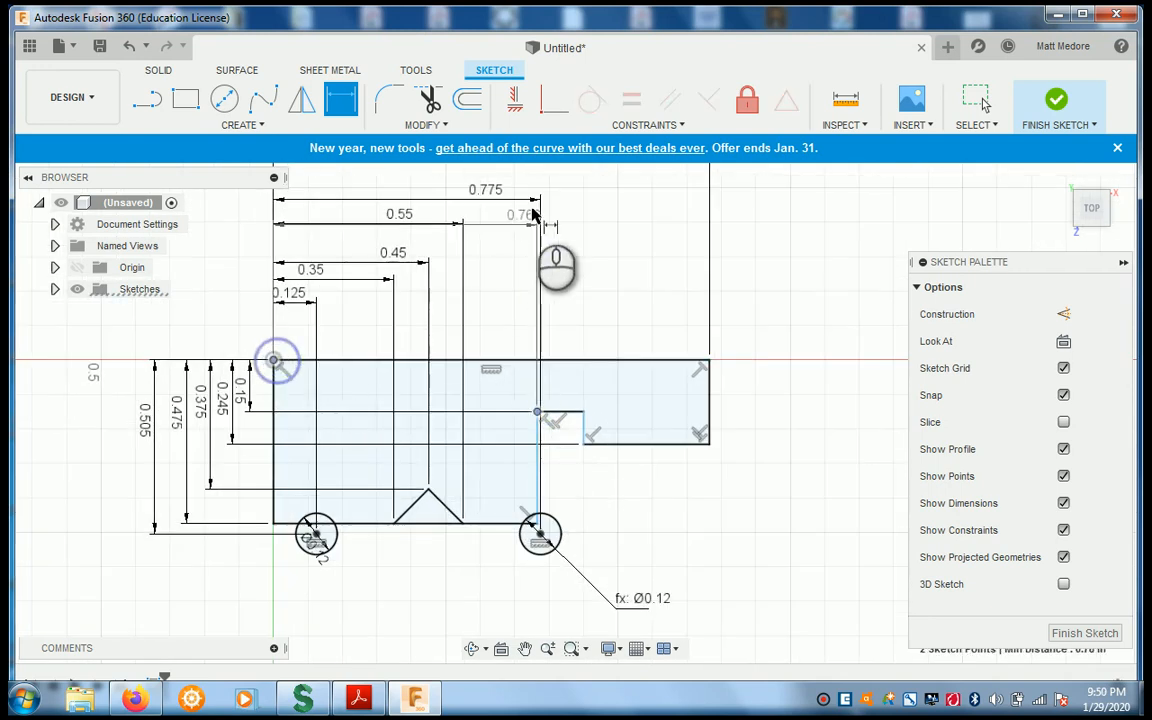
click(445, 182)
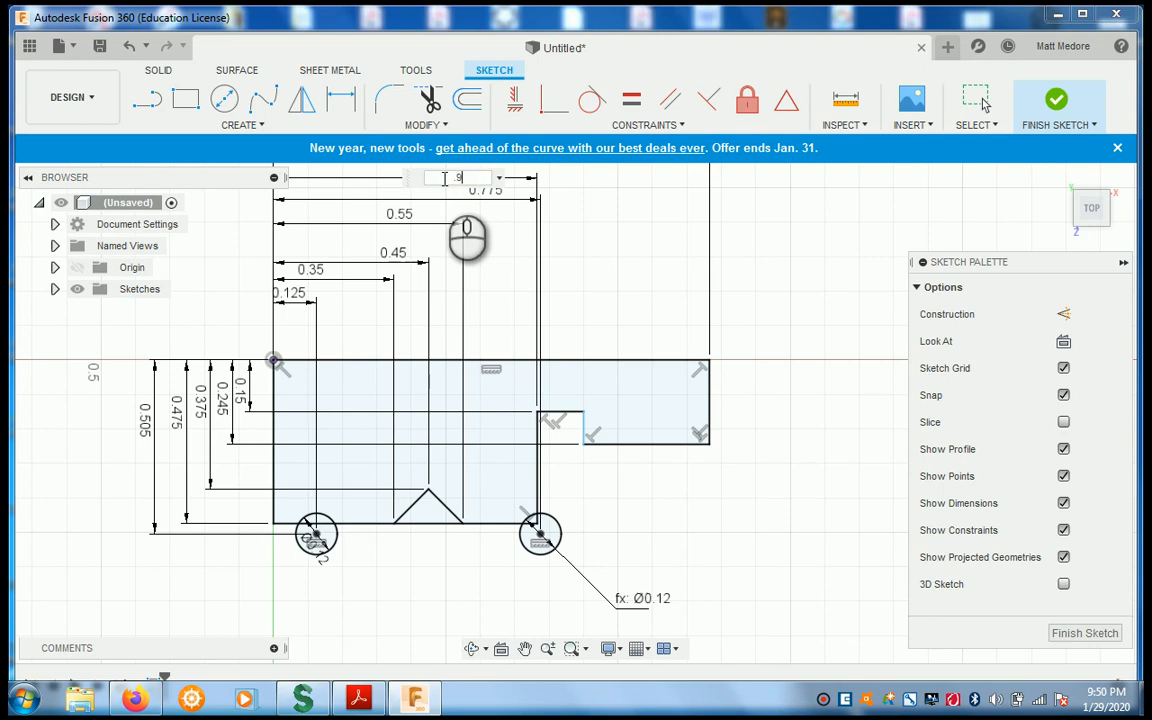
key(Return)
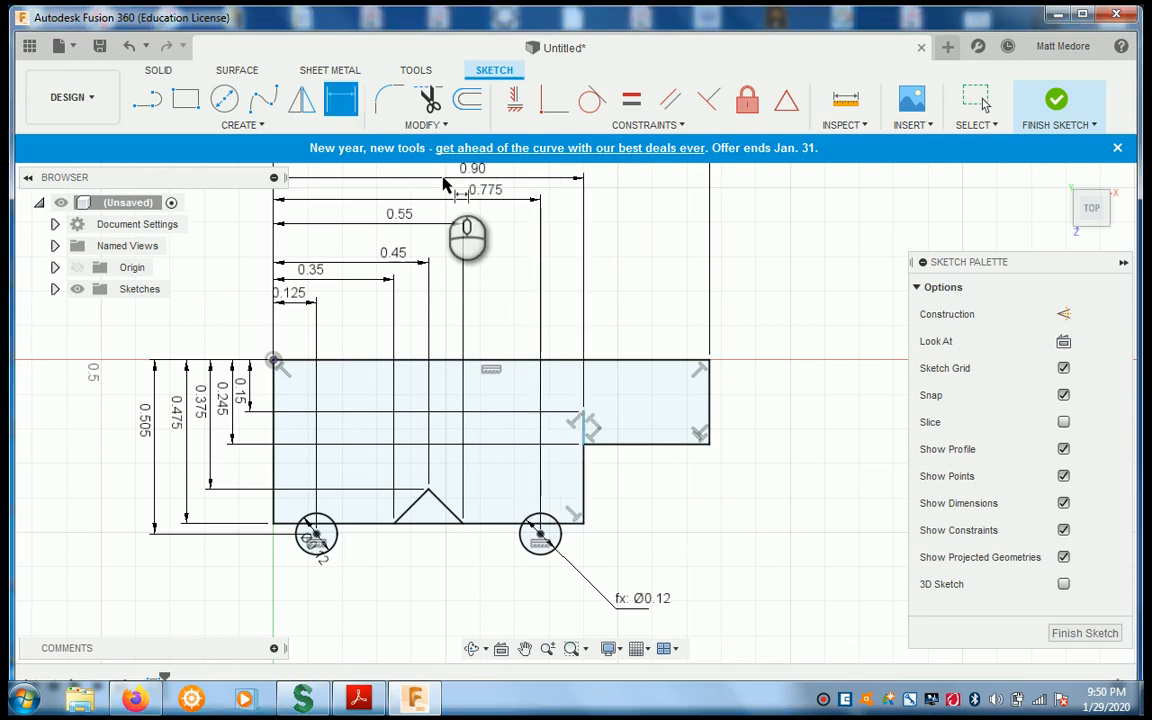
Step: Leave the dimension command and pull the rectangular notch's lower-right corner outward to about 0.976 in from the origin, reopening the notch
scroll(628, 495, up, 4)
right_click(636, 500)
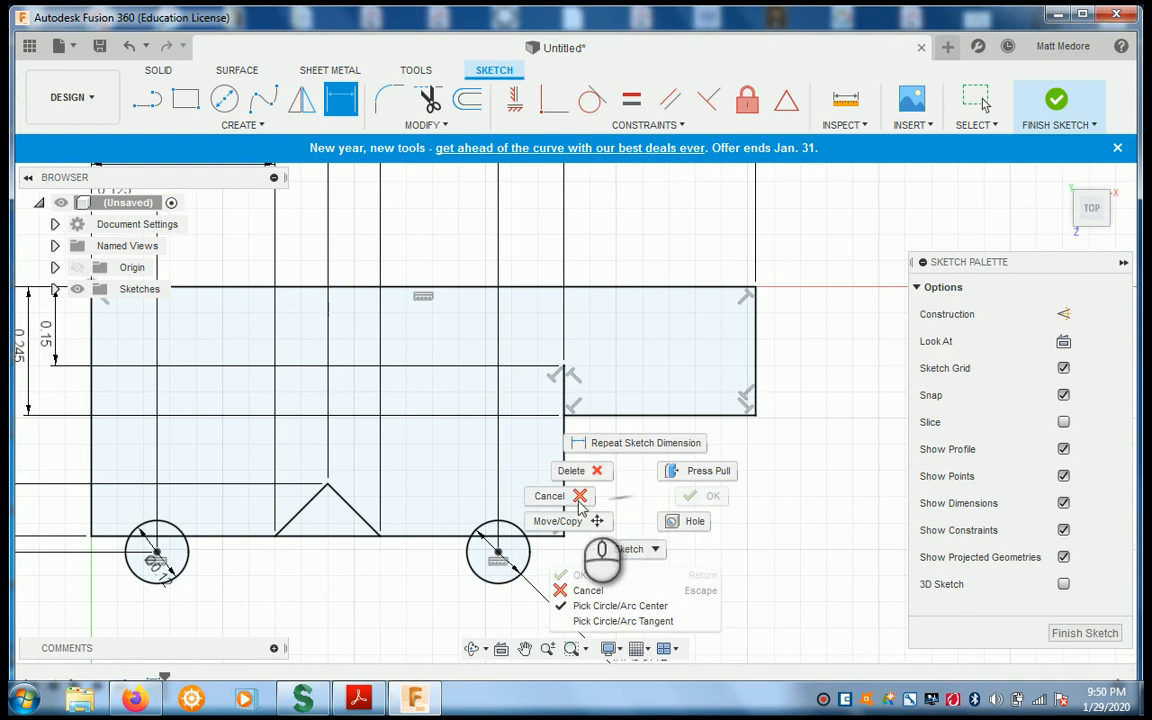
click(555, 495)
drag(565, 413, 609, 411)
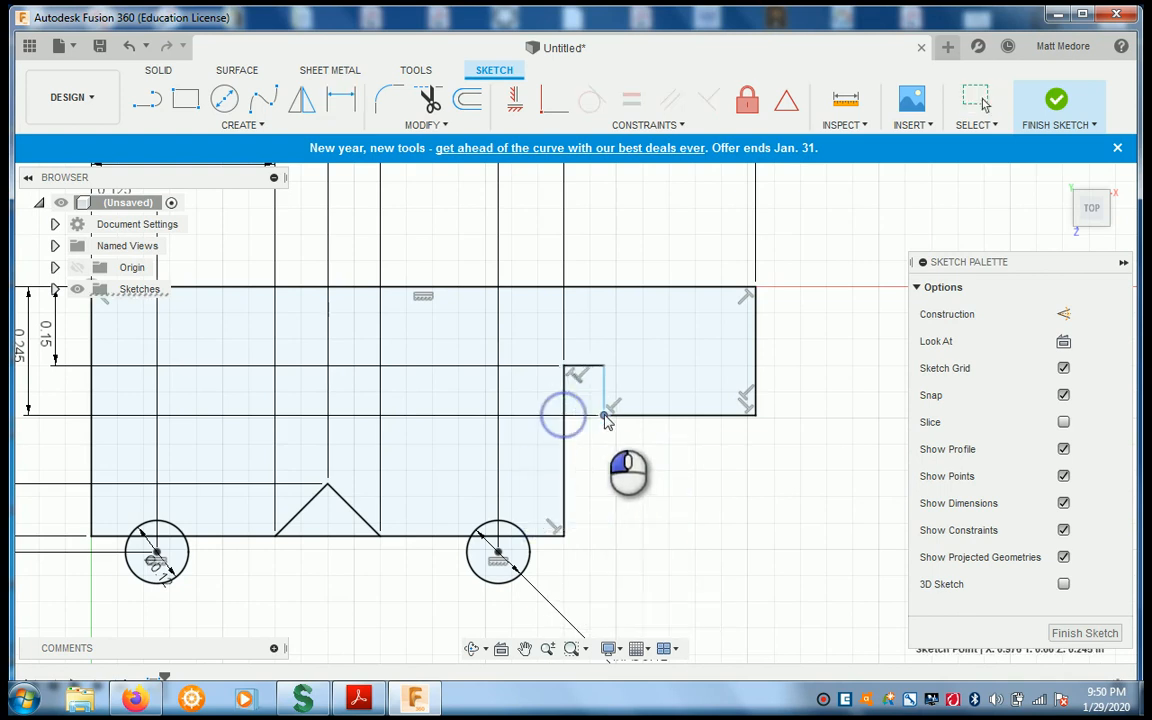
Step: Dimension the horizontal distance from the origin to the rectangular notch's upper-right corner as 0.965 in, placed below the overall length dimension
key(d)
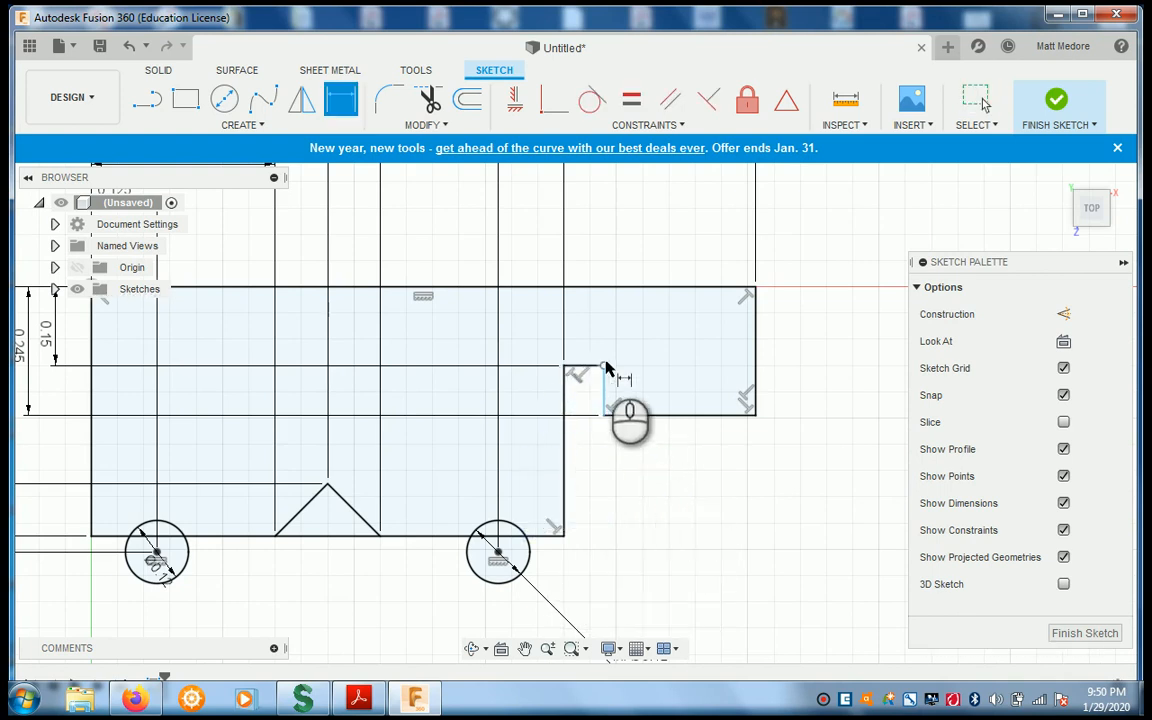
scroll(607, 370, down, 5)
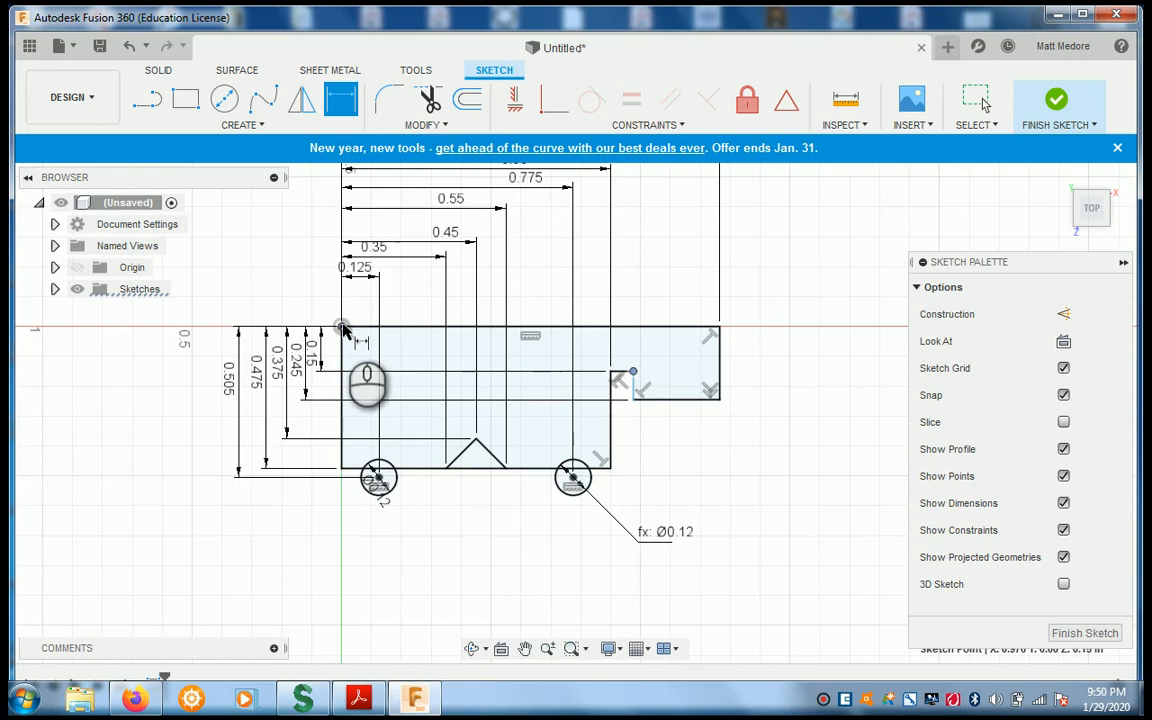
click(341, 327)
scroll(405, 455, down, 3)
scroll(480, 280, up, 3)
scroll(478, 297, up, 2)
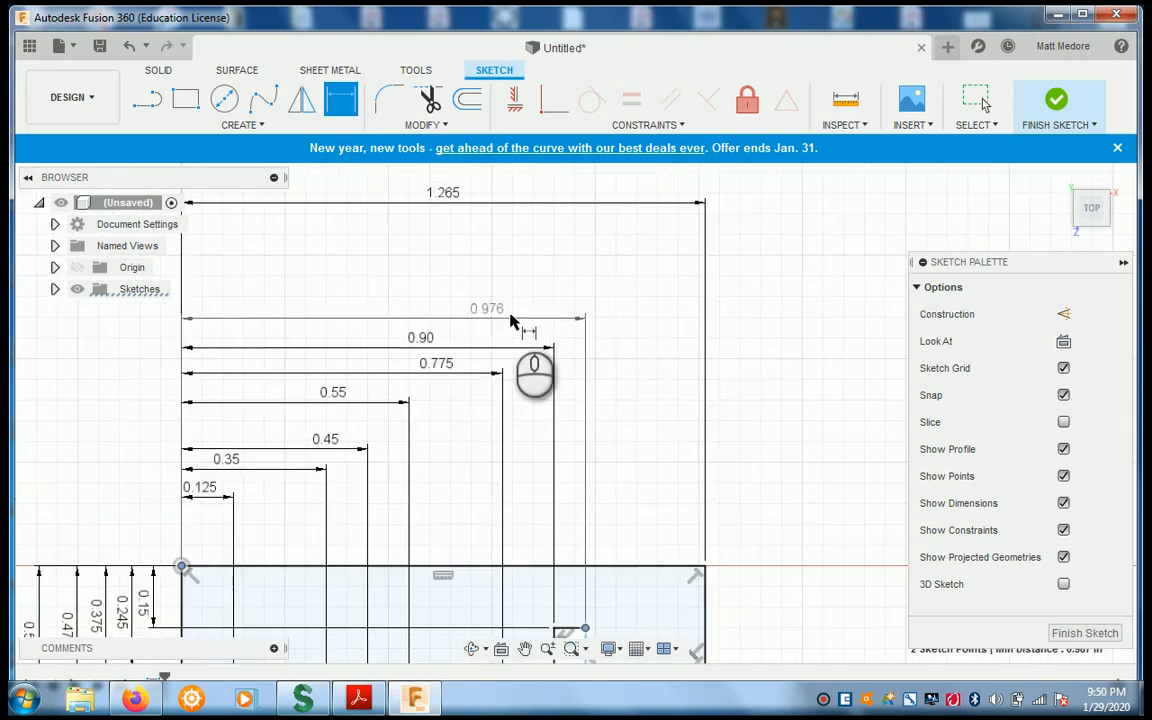
click(512, 315)
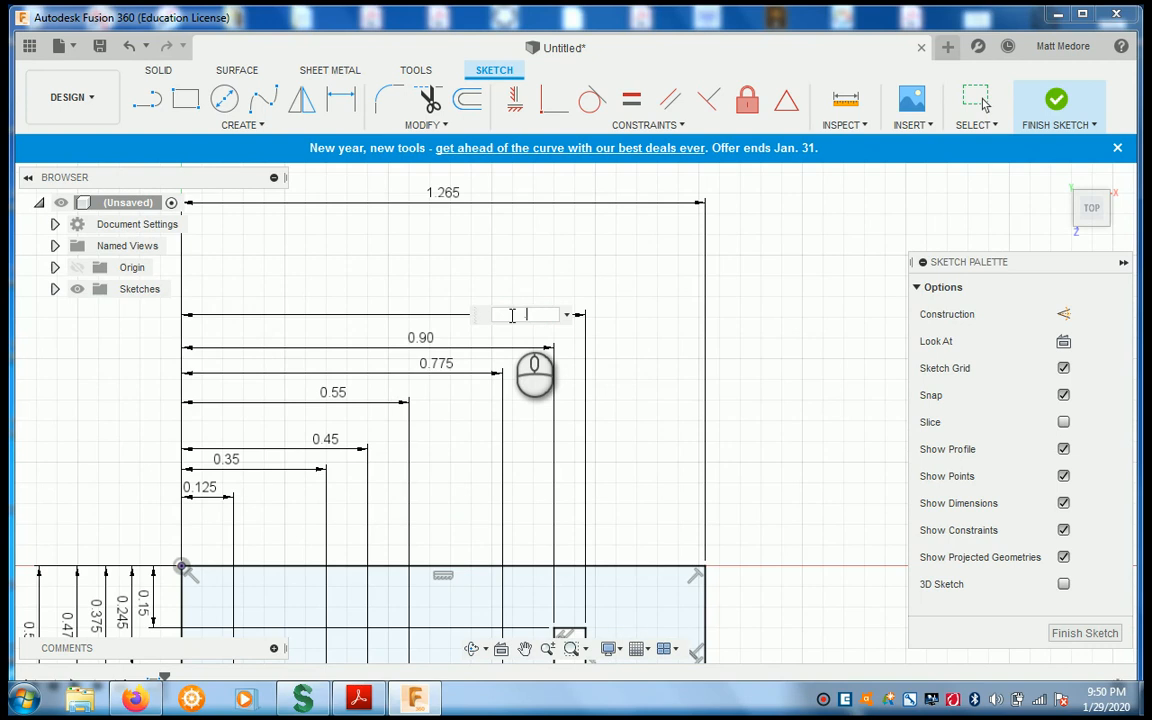
text(0.965)
key(Return)
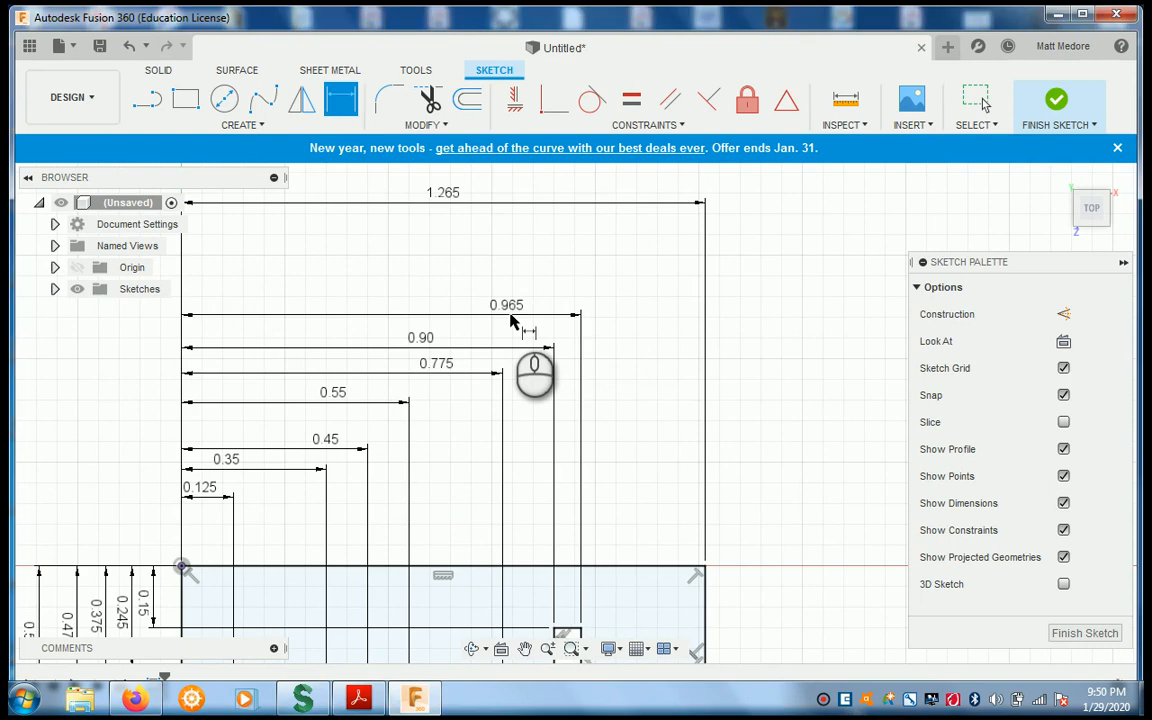
Step: Revolve the stepped profile, without the circles and the triangle, 360 degrees about its upper edge as a new body
scroll(510, 320, down, 3)
scroll(648, 560, down, 2)
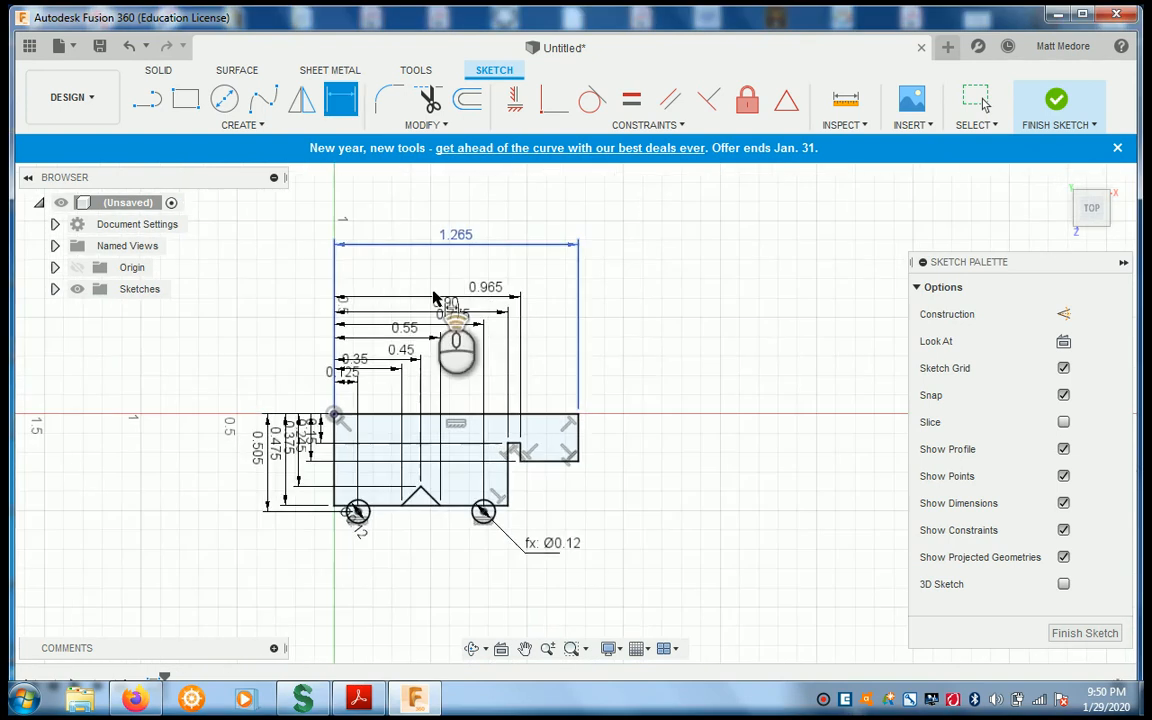
scroll(449, 535, up, 1)
scroll(449, 535, up, 2)
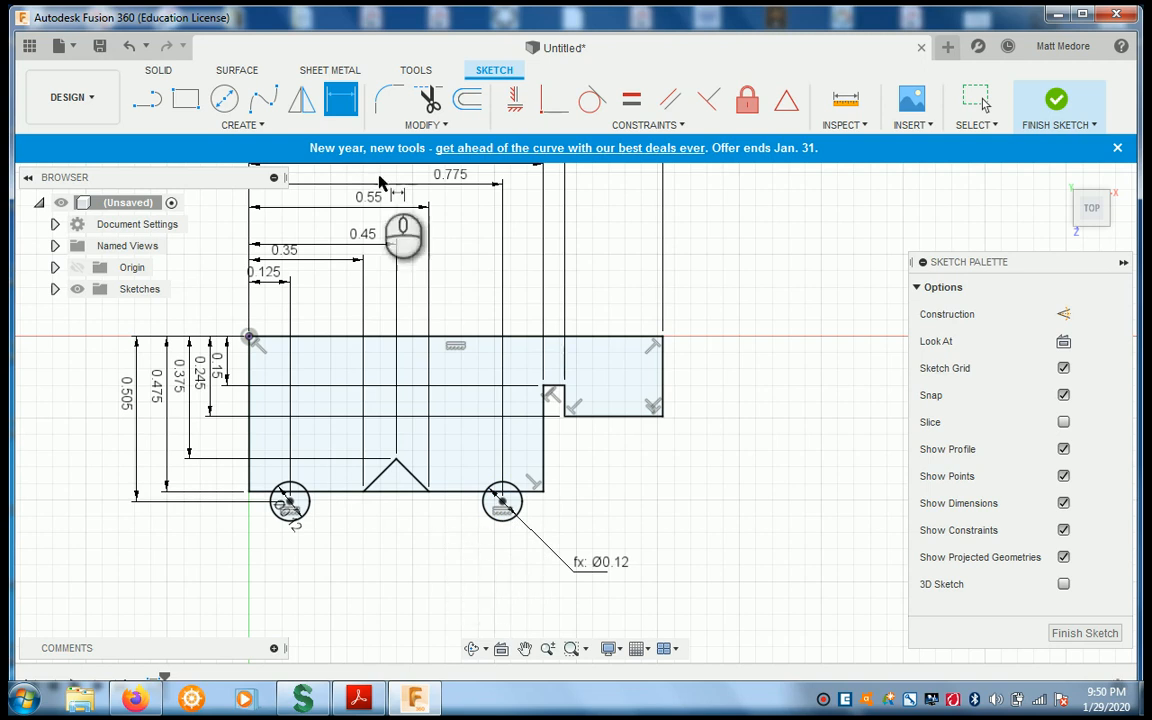
click(159, 71)
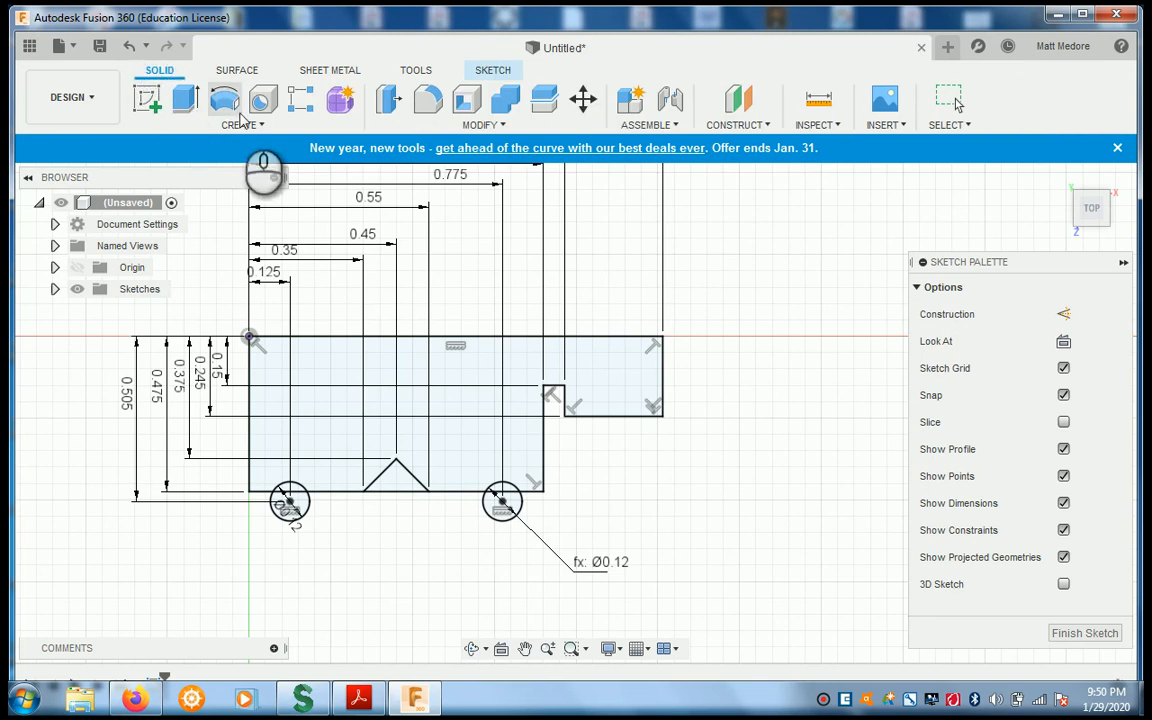
click(225, 99)
click(360, 398)
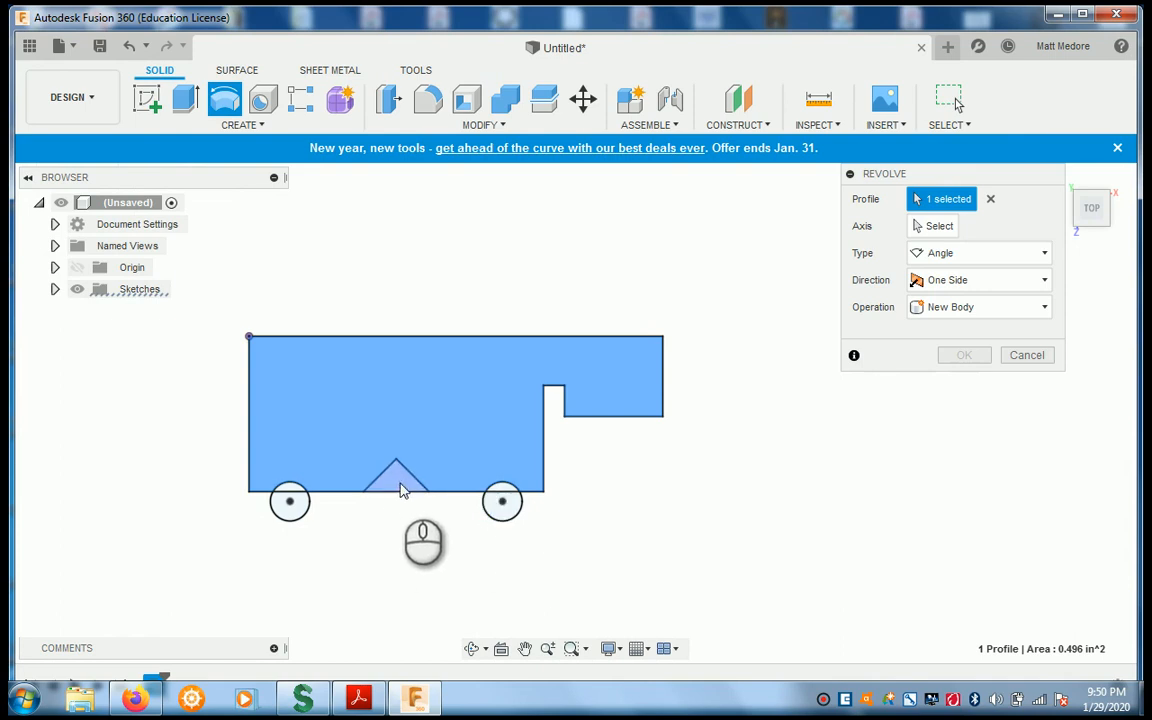
click(936, 226)
click(517, 335)
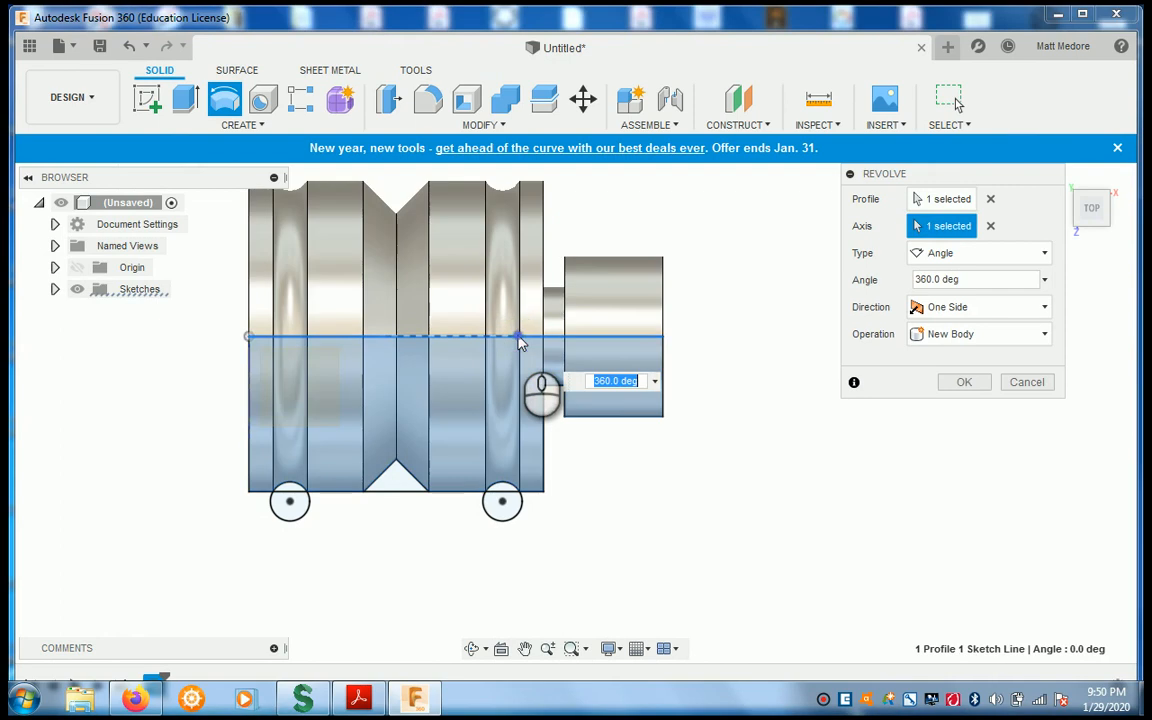
click(963, 382)
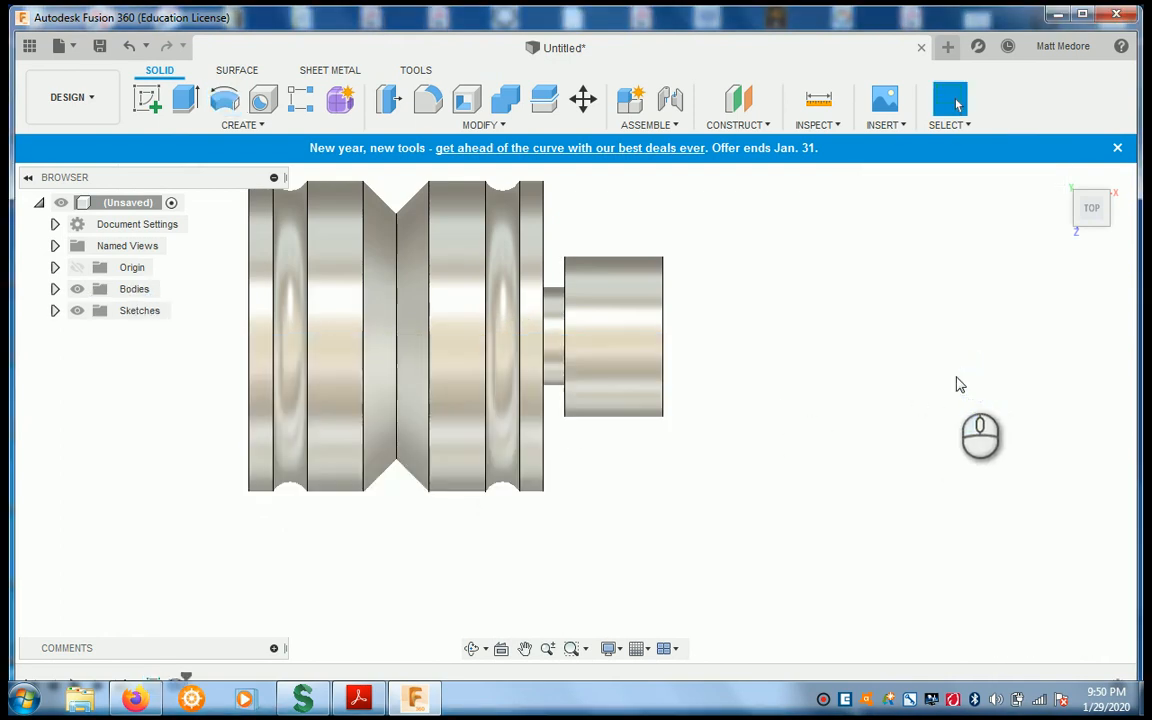
scroll(838, 500, down, 3)
scroll(846, 417, up, 2)
scroll(856, 327, down, 2)
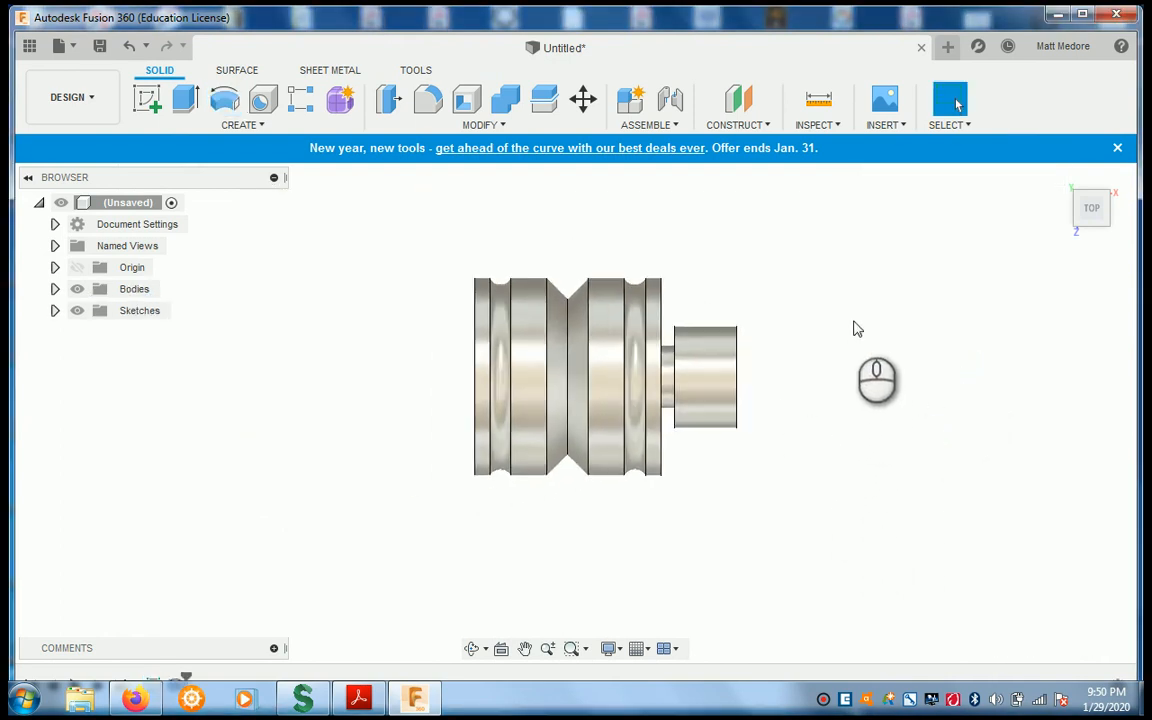
Step: Fillet the circular edge at the bottom of the central V-groove with a small constant radius
scroll(859, 324, up, 3)
shift+middle_drag(866, 335, 797, 636)
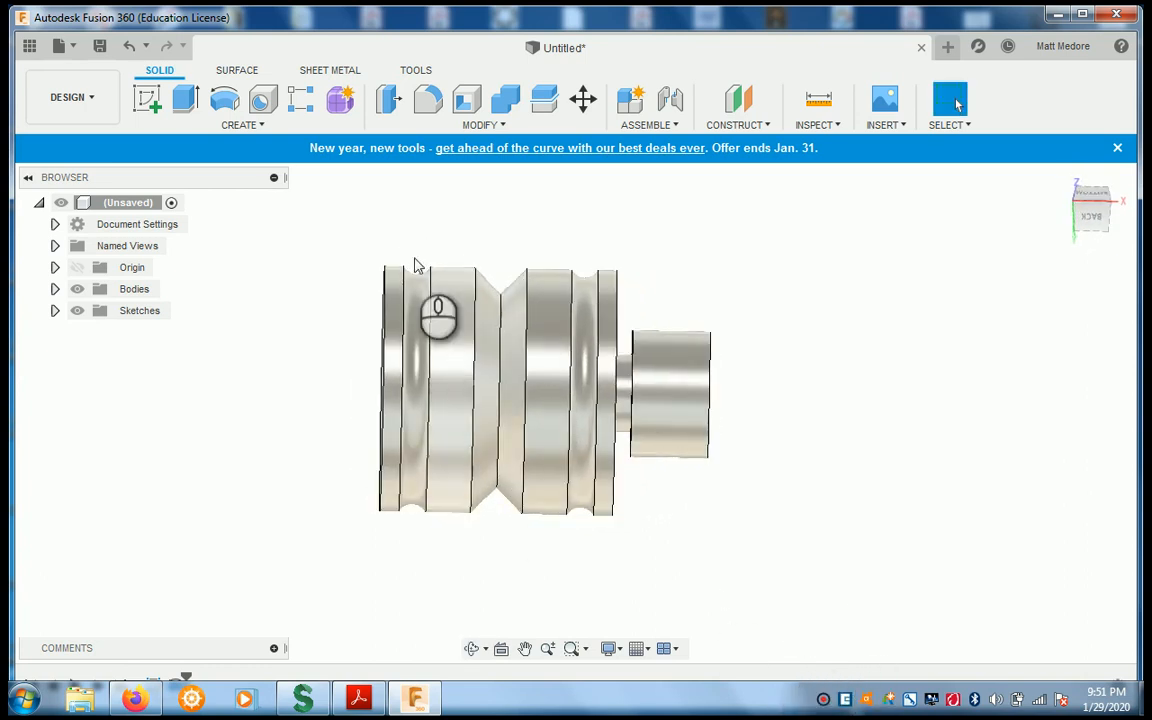
scroll(408, 256, up, 1)
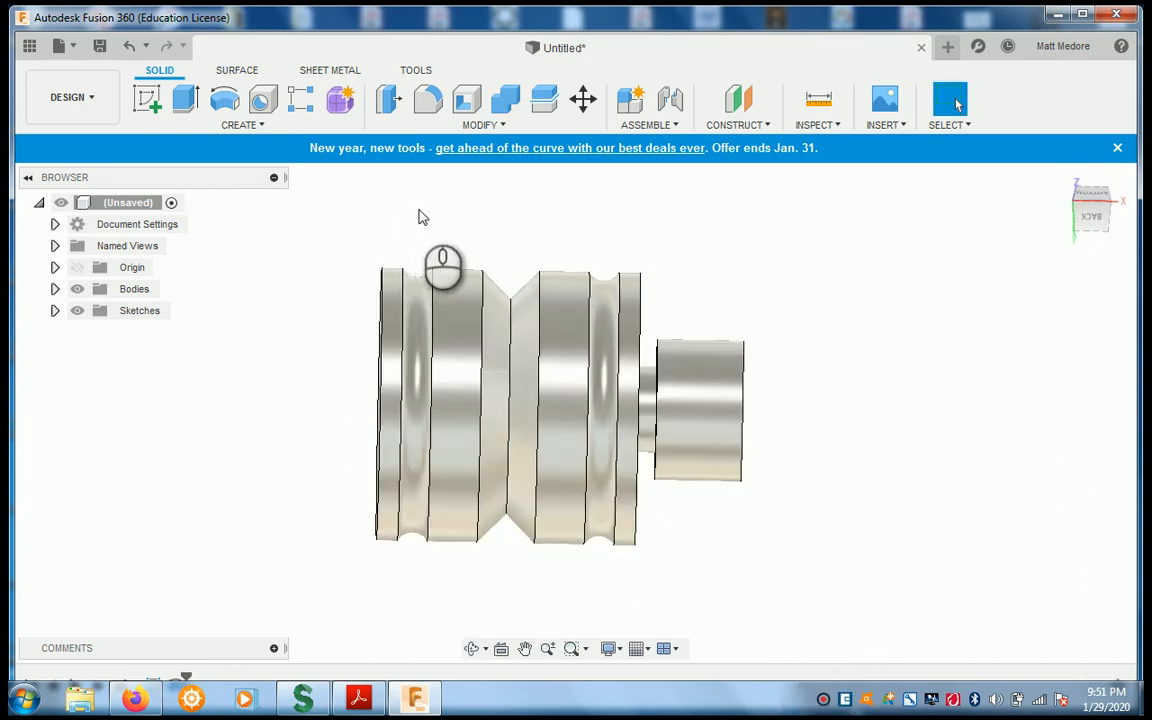
click(481, 124)
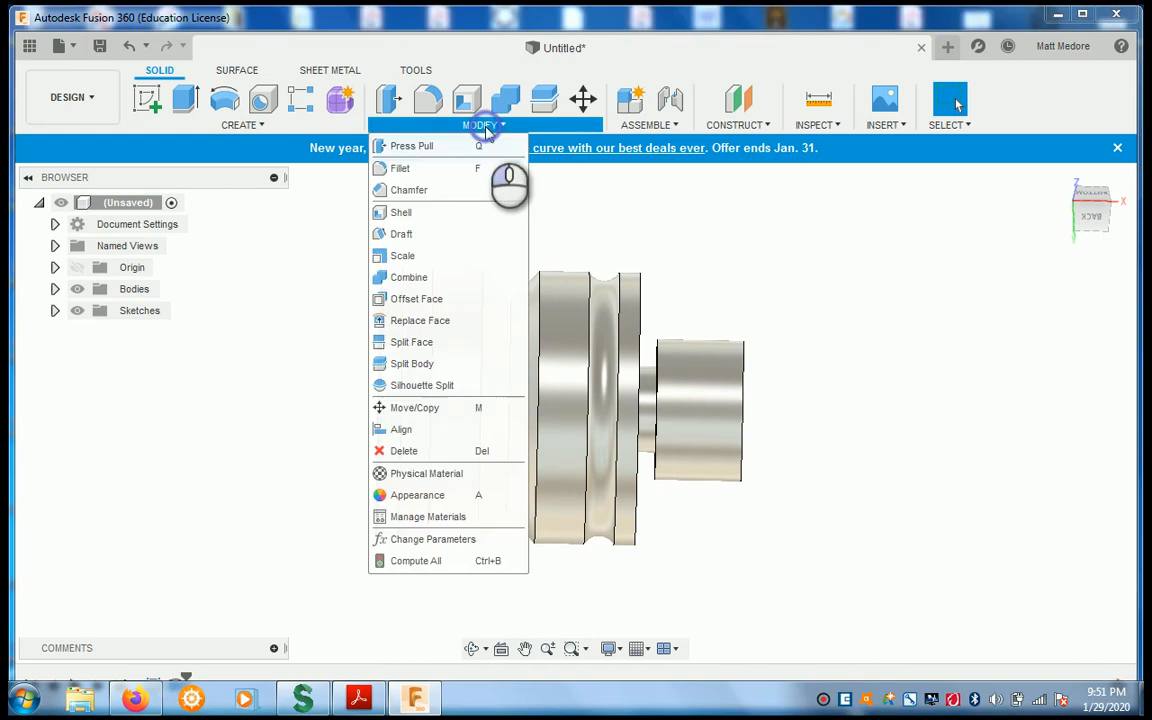
click(404, 167)
click(510, 318)
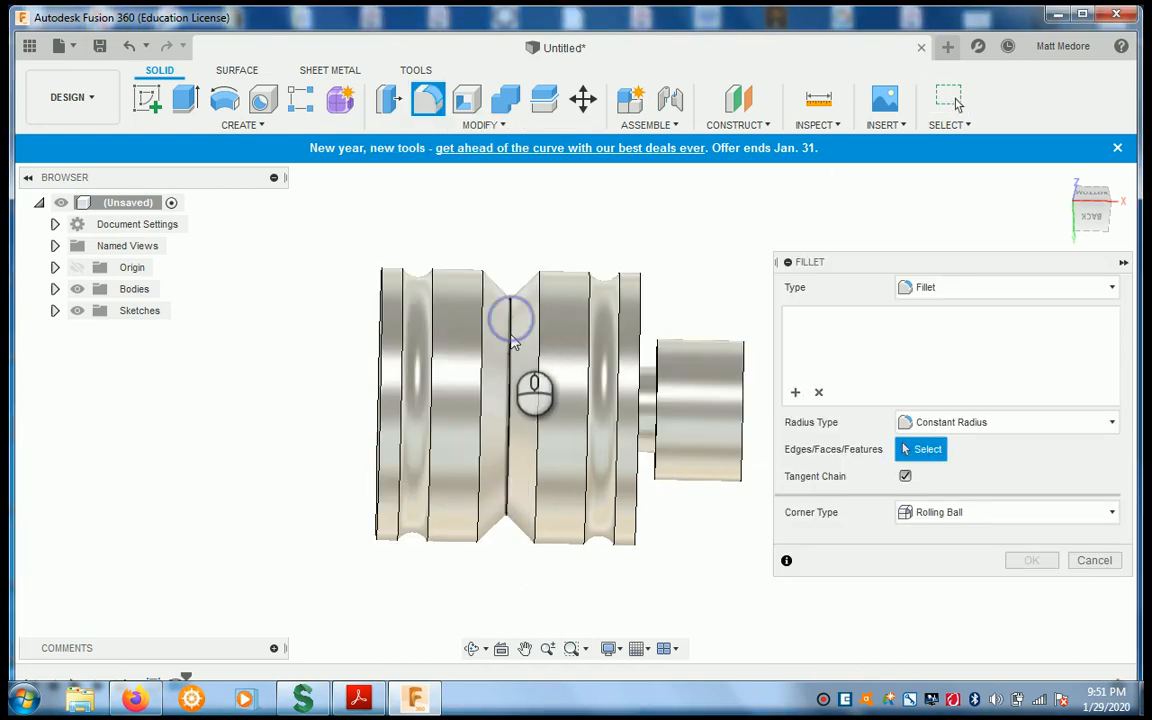
click(510, 335)
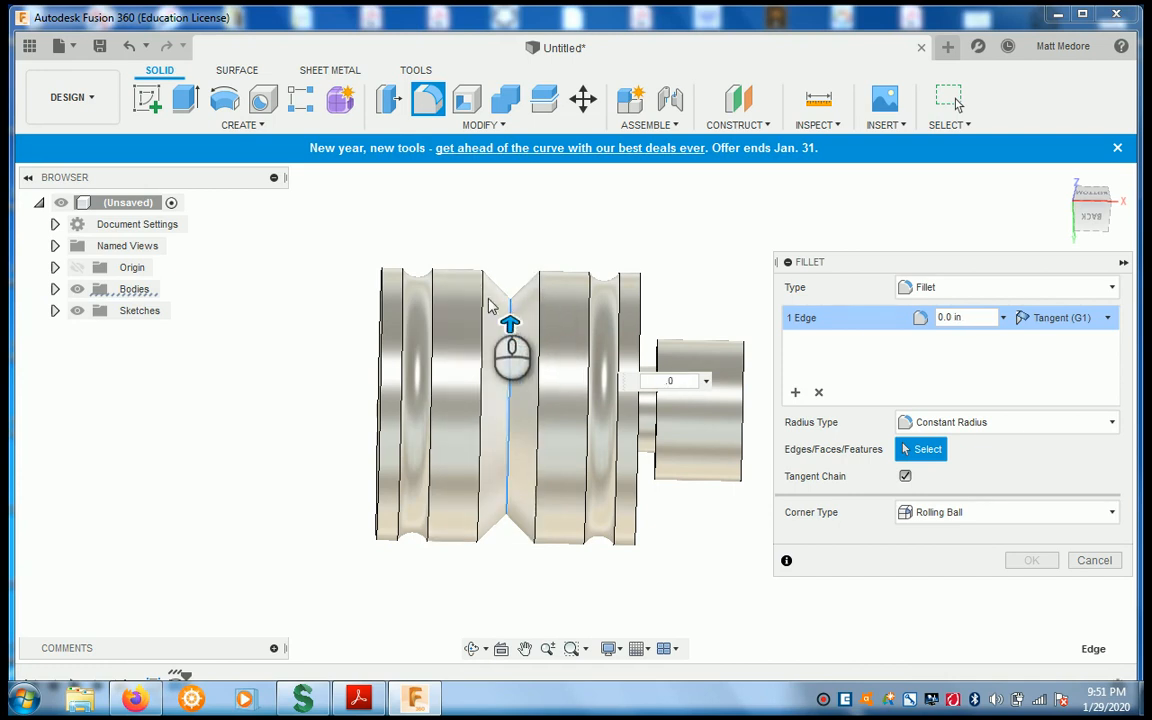
key(Return)
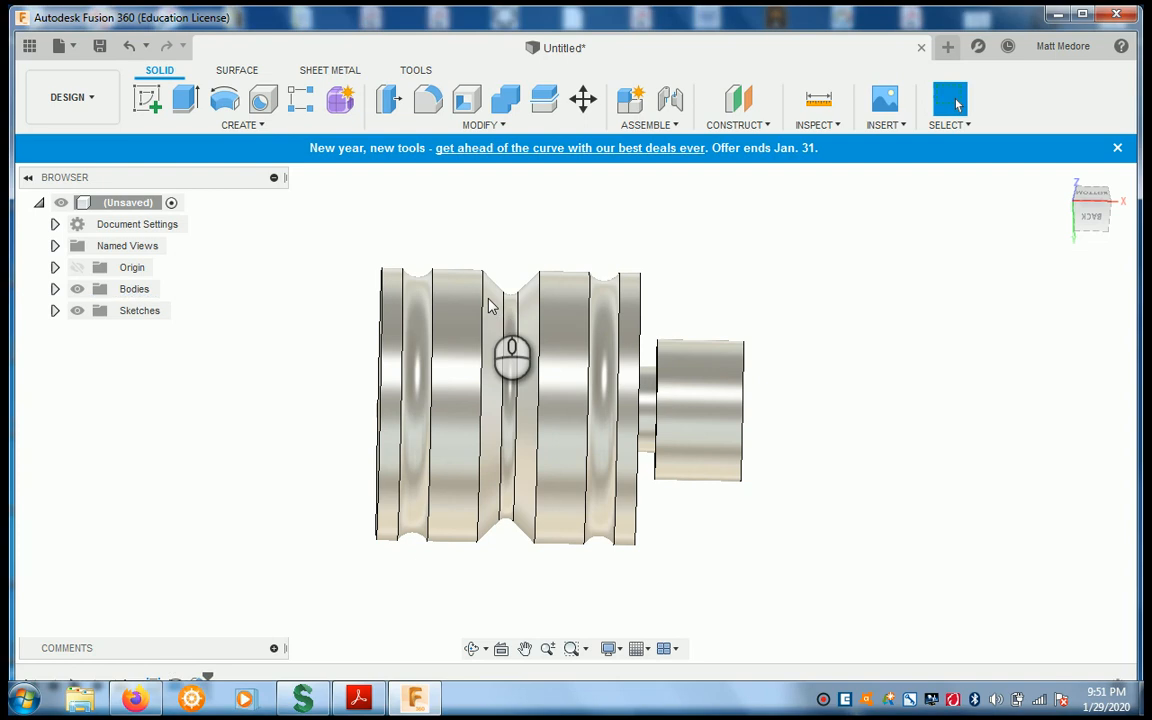
Step: Fillet the two circular edges at the ends of the narrow neck between the main body and the stub with a small constant radius
right_click(875, 258)
click(868, 236)
shift+middle_drag(695, 271, 667, 268)
scroll(630, 462, up, 5)
click(628, 388)
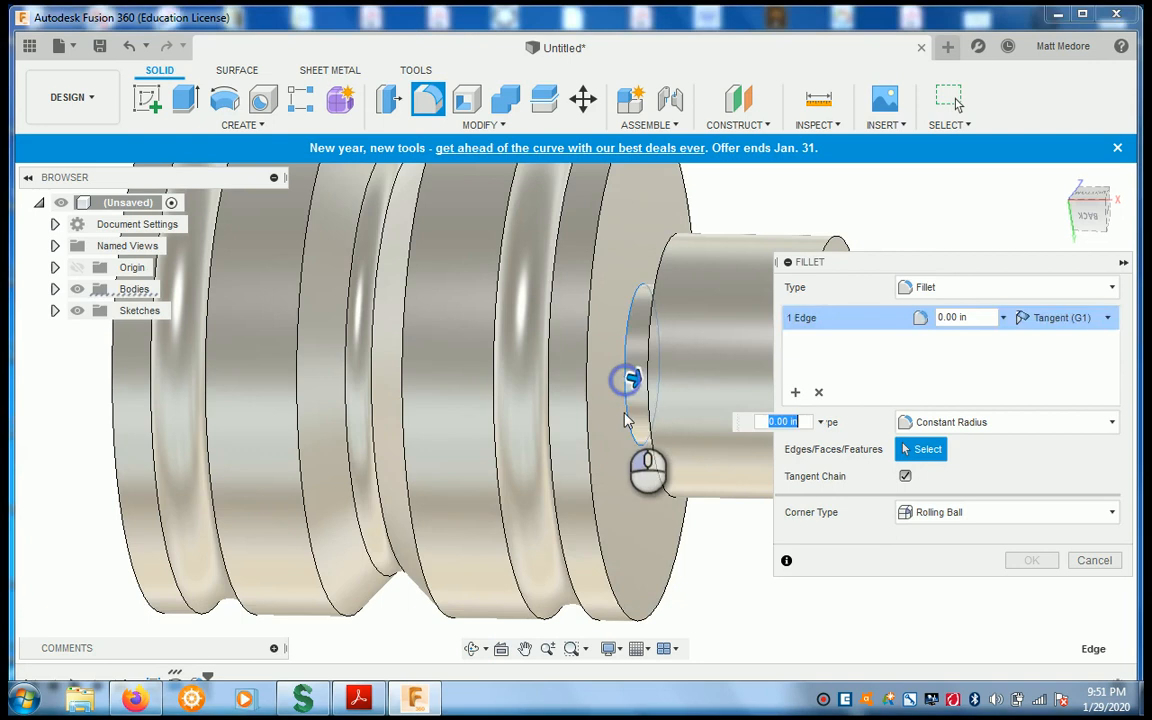
shift+middle_drag(628, 412, 660, 405)
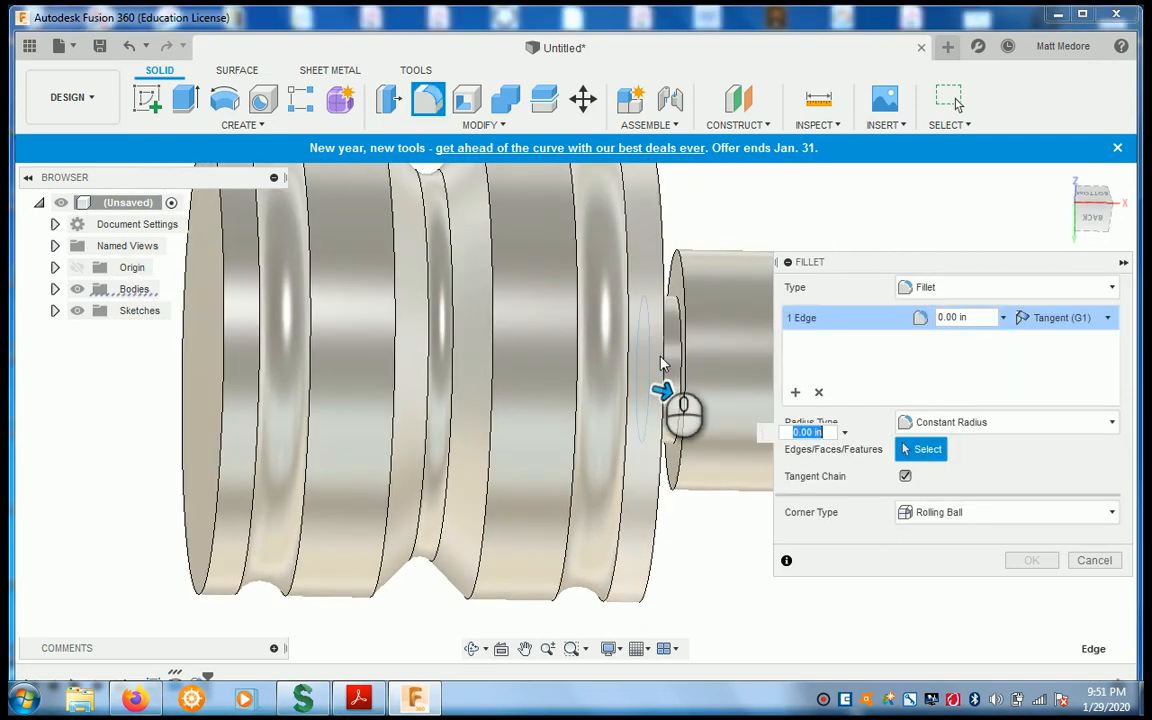
click(668, 400)
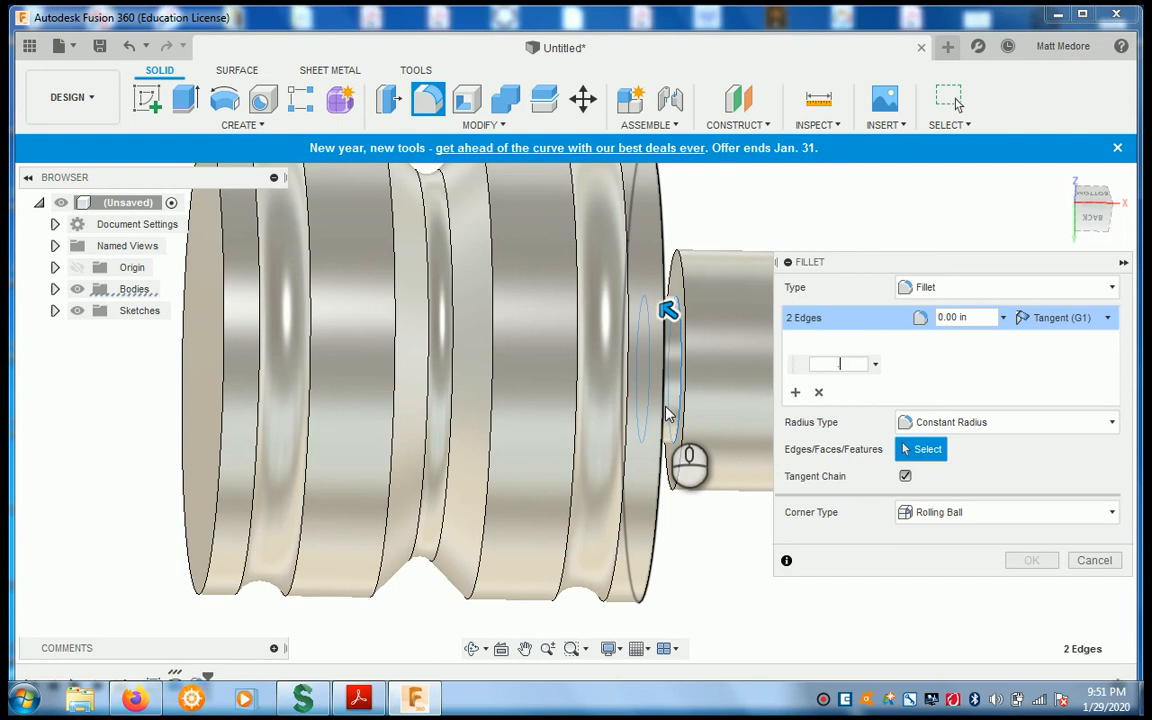
key(Escape)
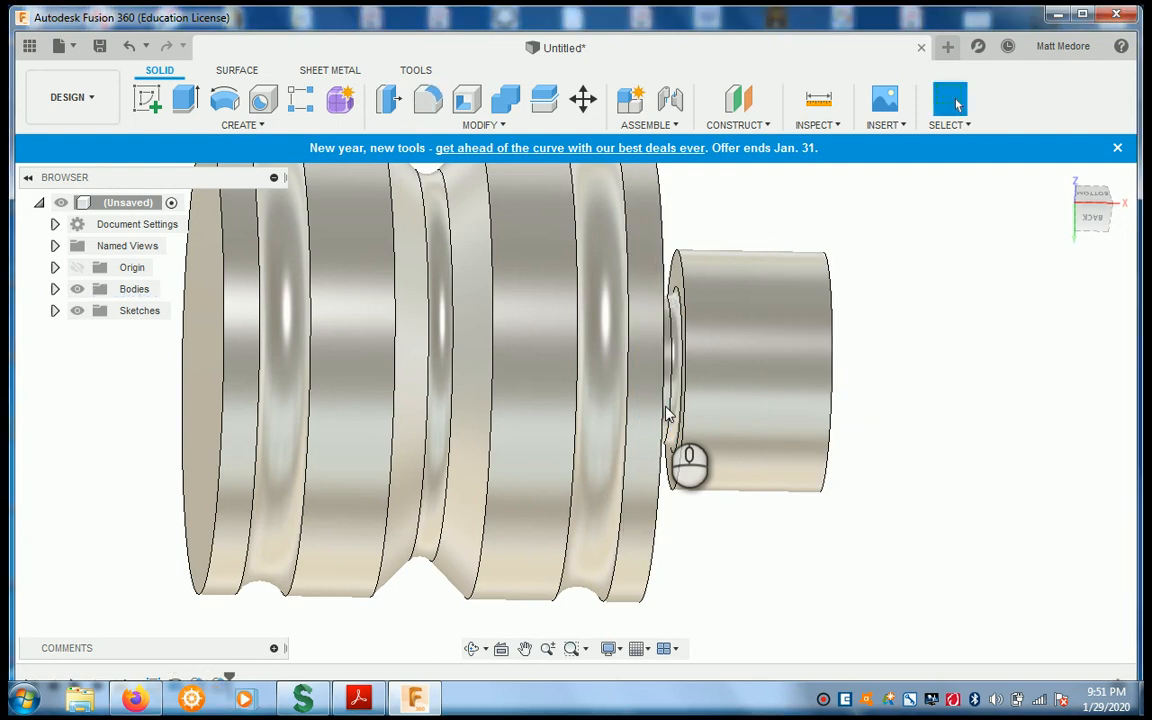
Step: Chamfer both circular end edges of the stub with an equal distance of 0.045 in
scroll(795, 604, up, 4)
shift+middle_drag(946, 442, 720, 310)
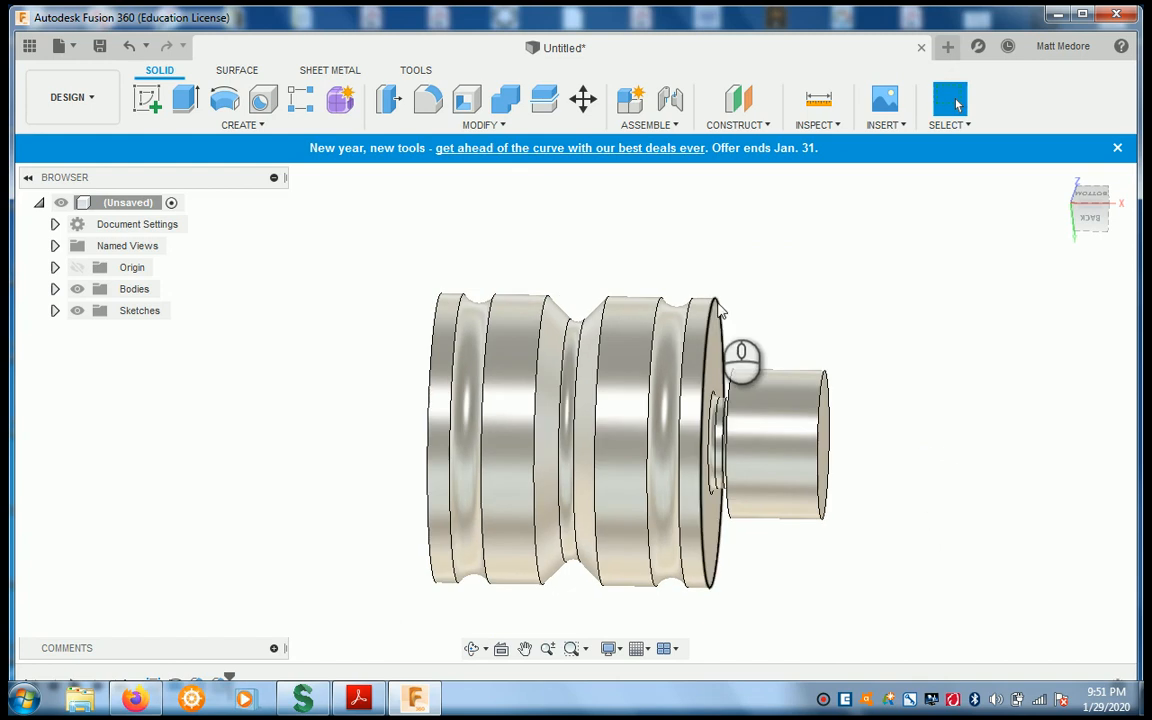
click(488, 126)
click(440, 192)
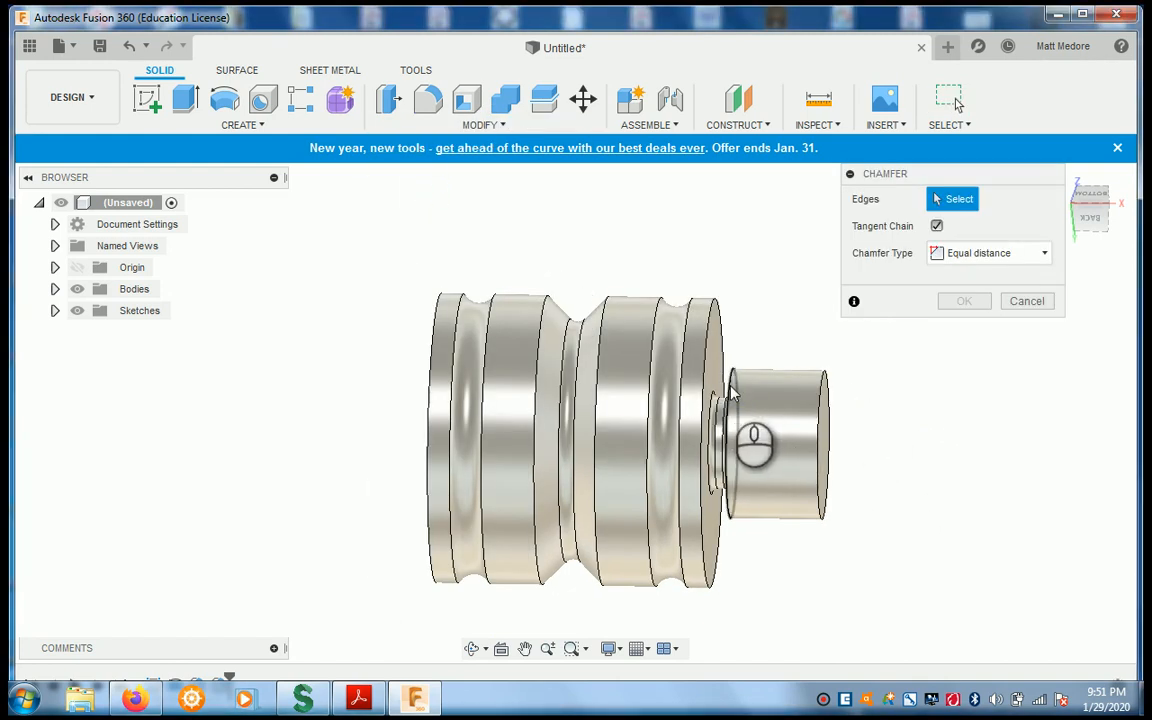
click(731, 393)
click(827, 440)
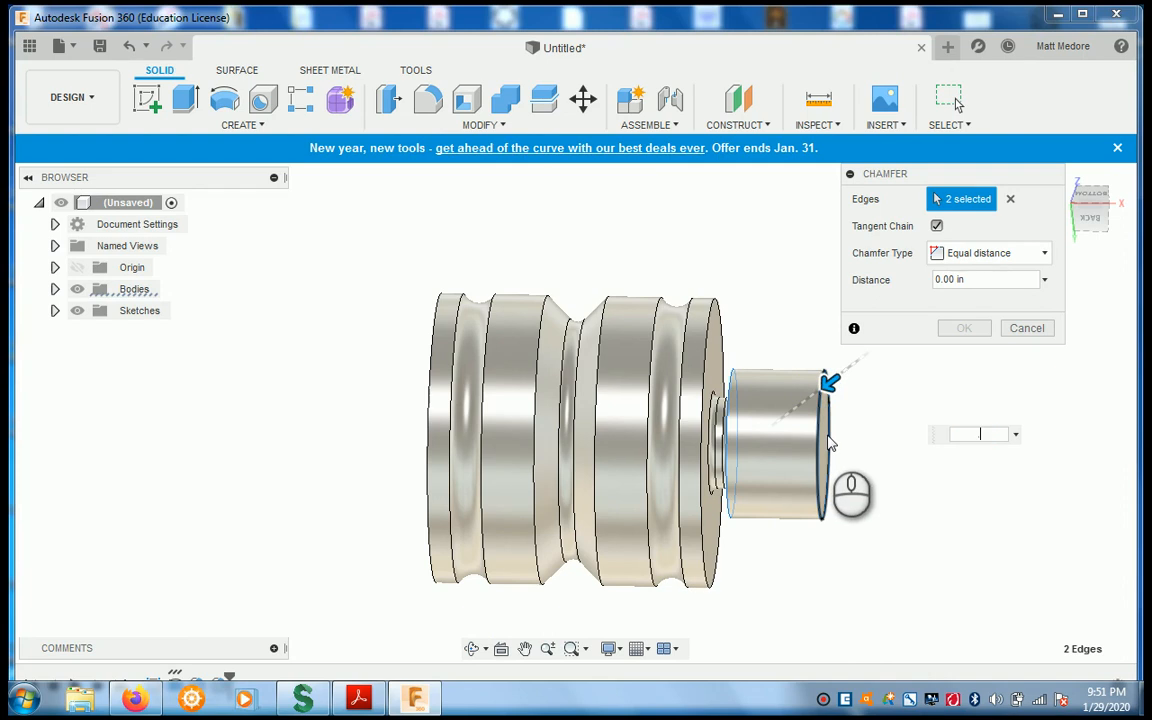
text(.045)
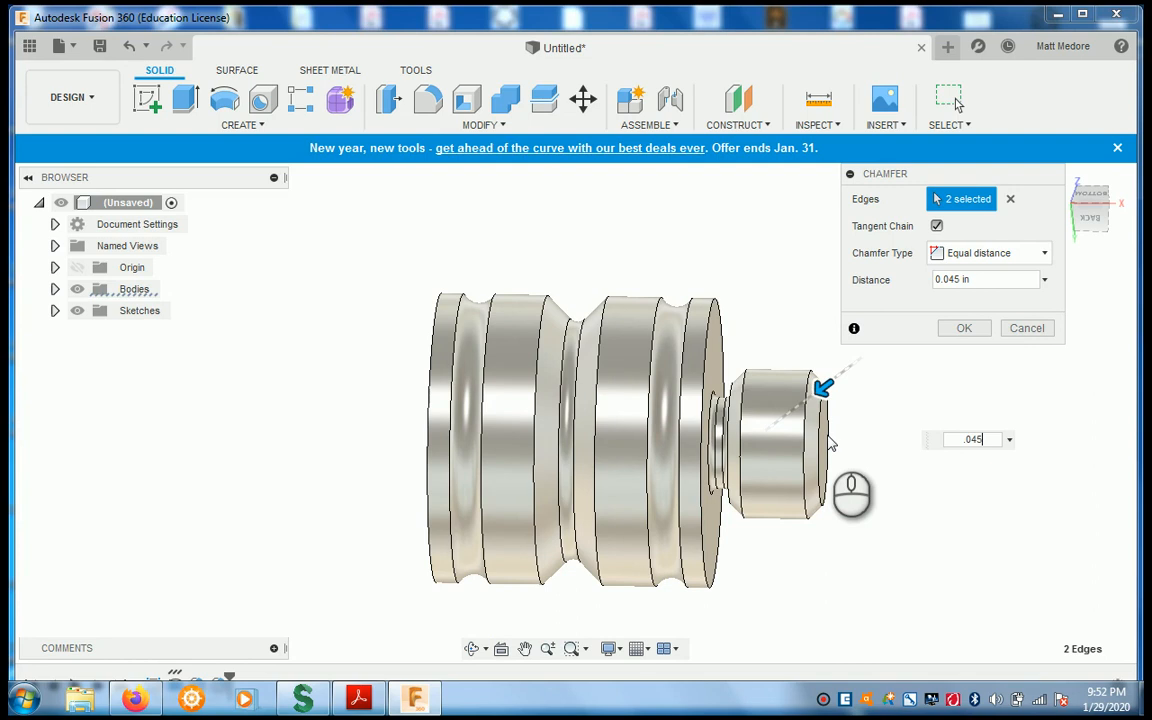
key(Return)
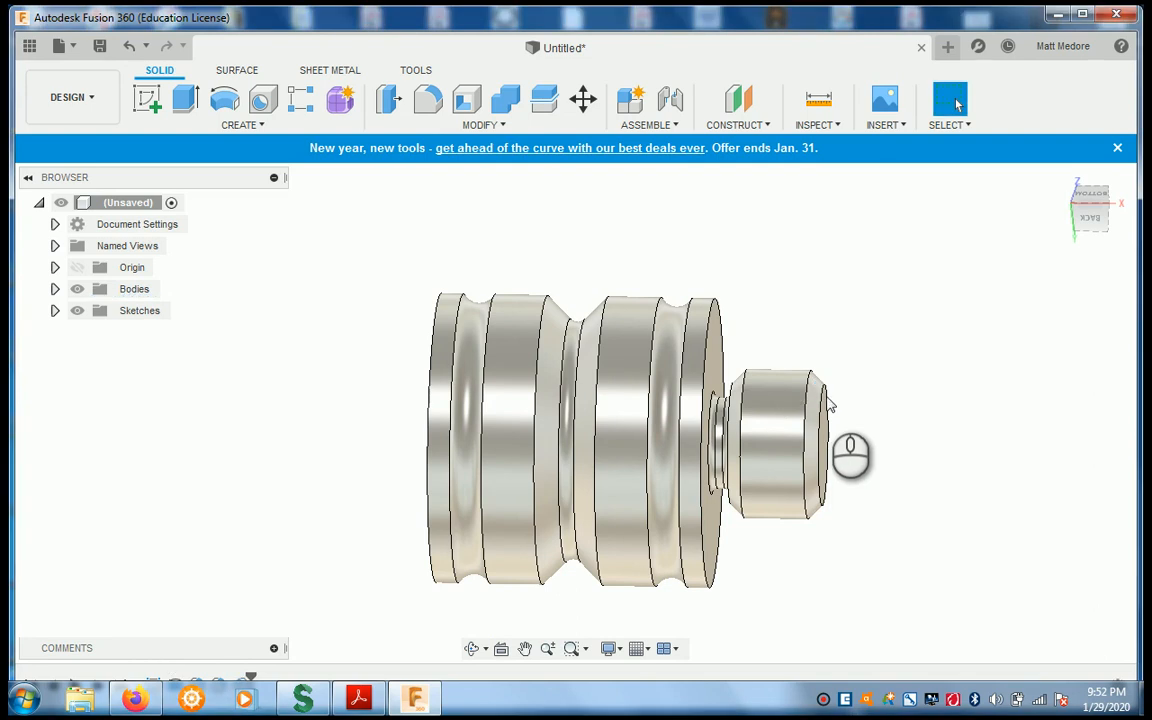
Step: Chamfer the two outermost circular edges of the large grooved body with an equal distance of 0.01 in
click(890, 358)
right_click(890, 356)
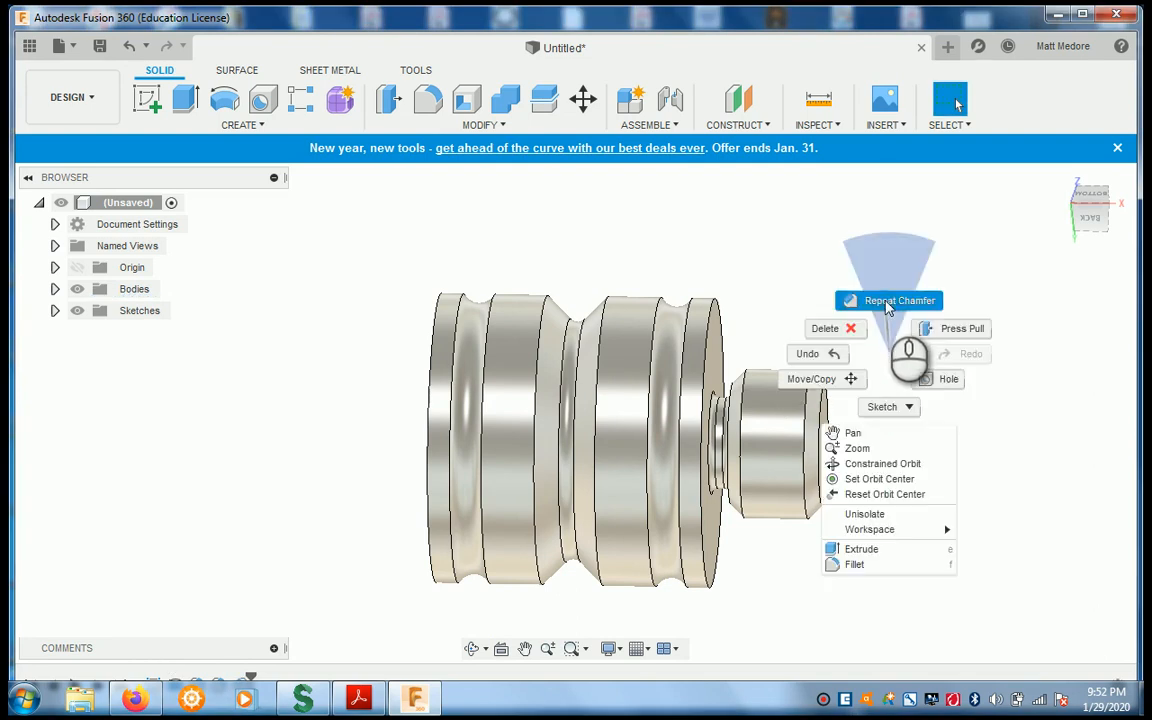
click(886, 296)
click(714, 318)
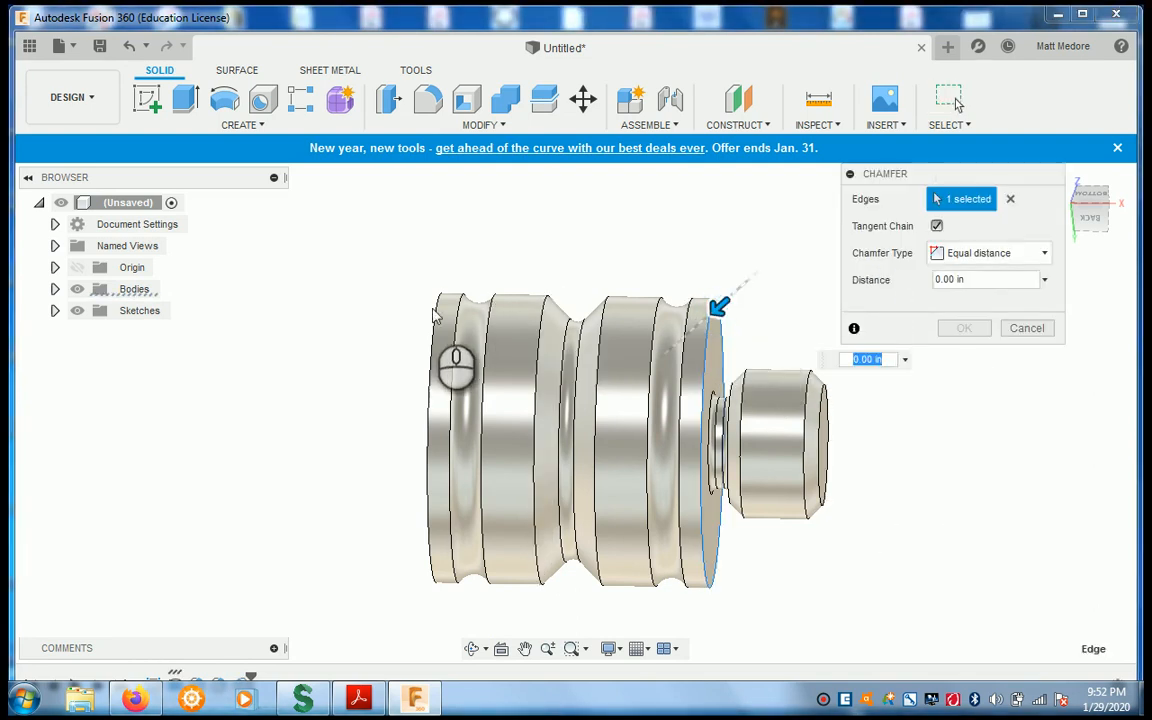
click(435, 314)
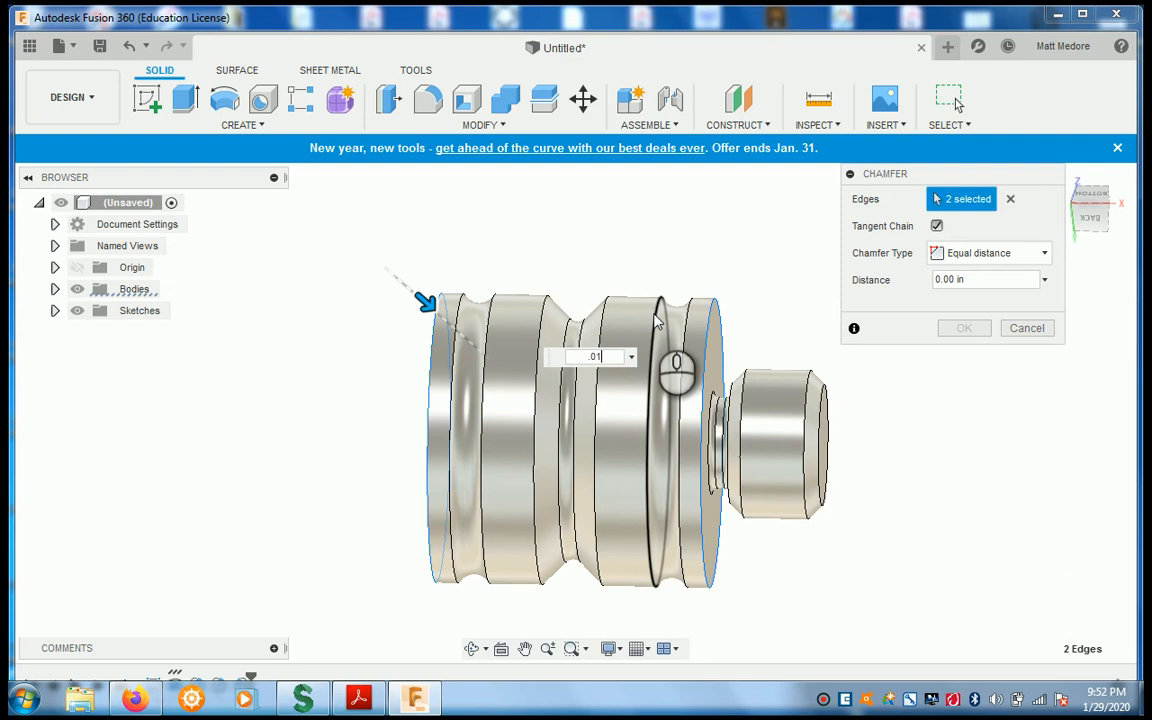
key(Return)
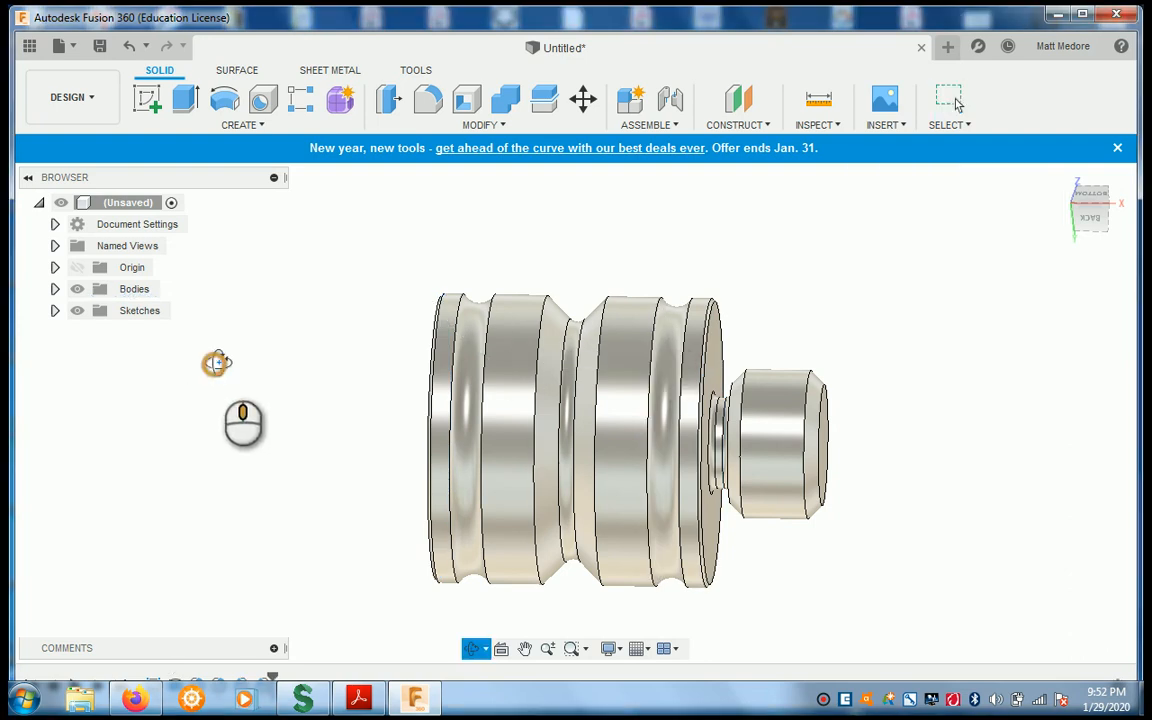
Step: Start a full-length modeled thread on the stub's cylindrical face
shift+middle_drag(216, 363, 779, 355)
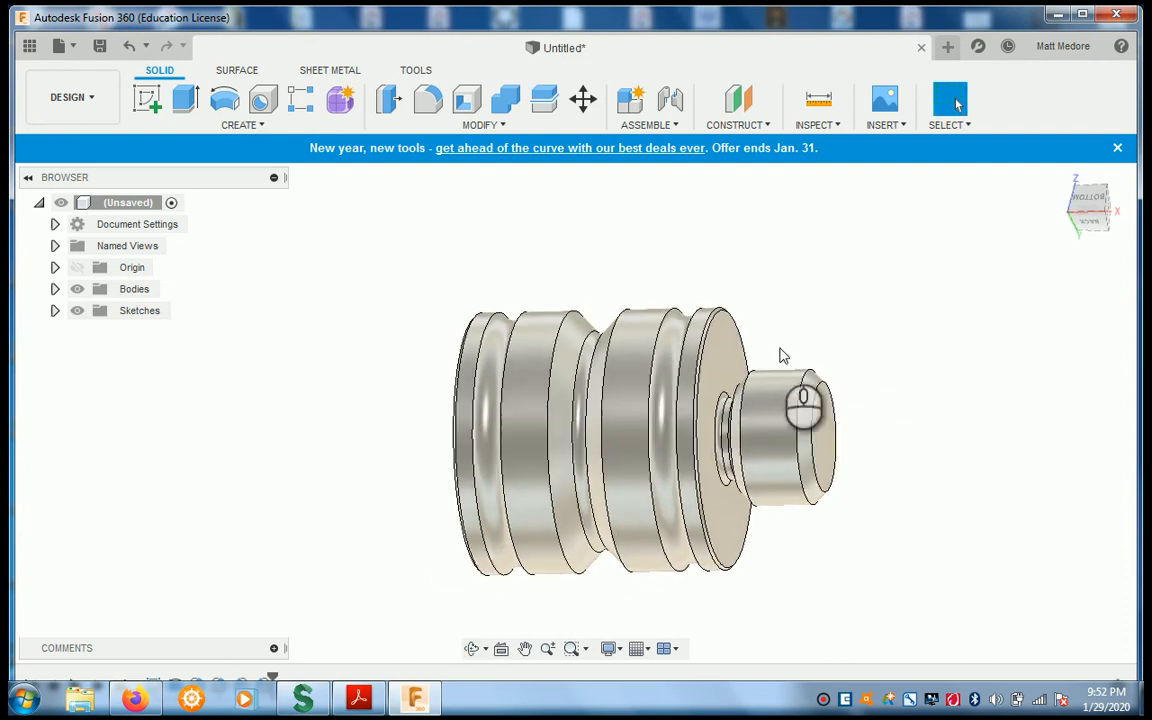
click(272, 130)
click(188, 247)
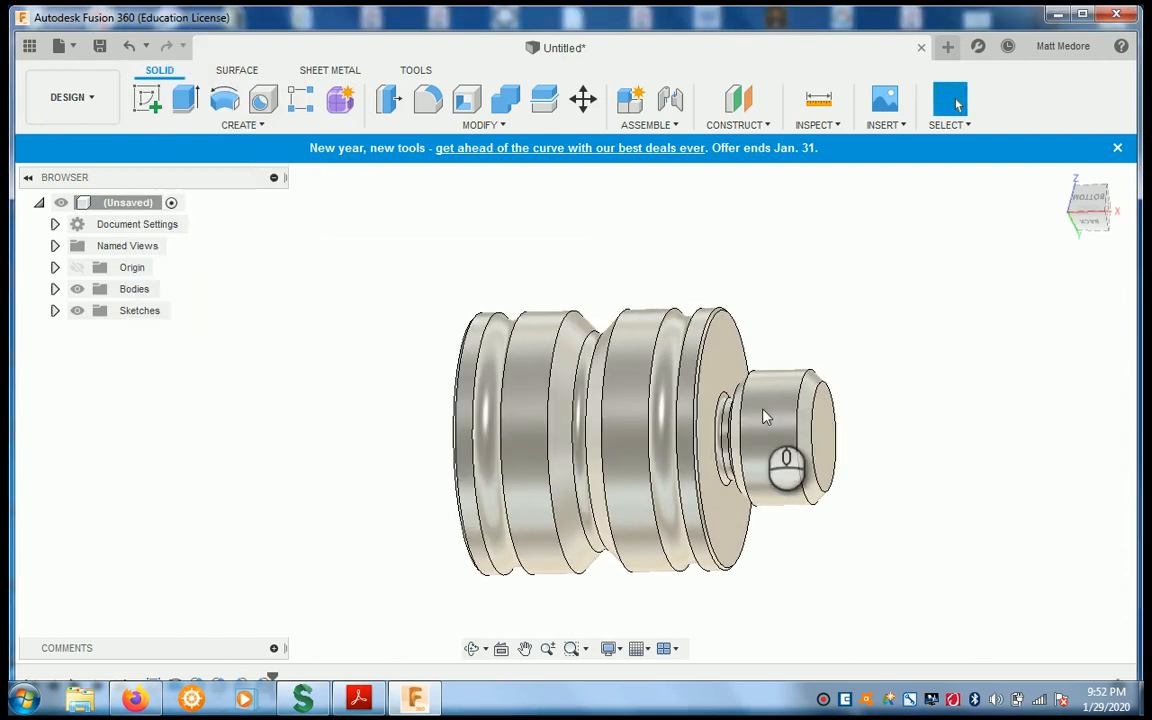
click(785, 464)
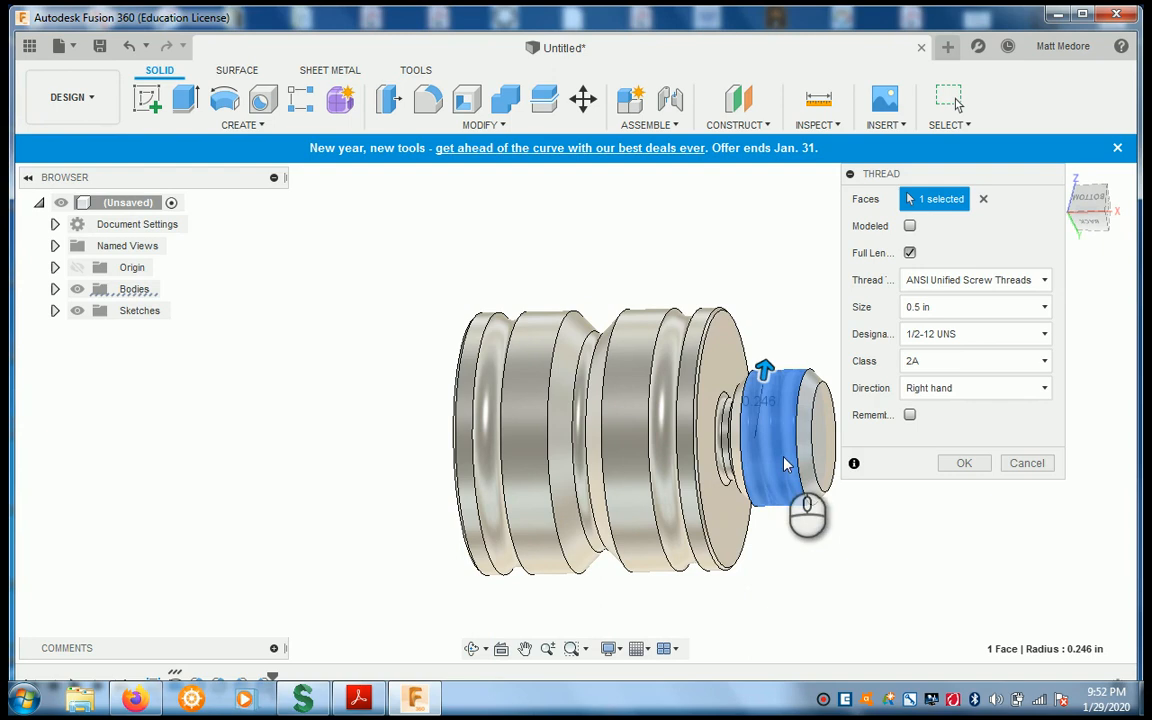
click(909, 226)
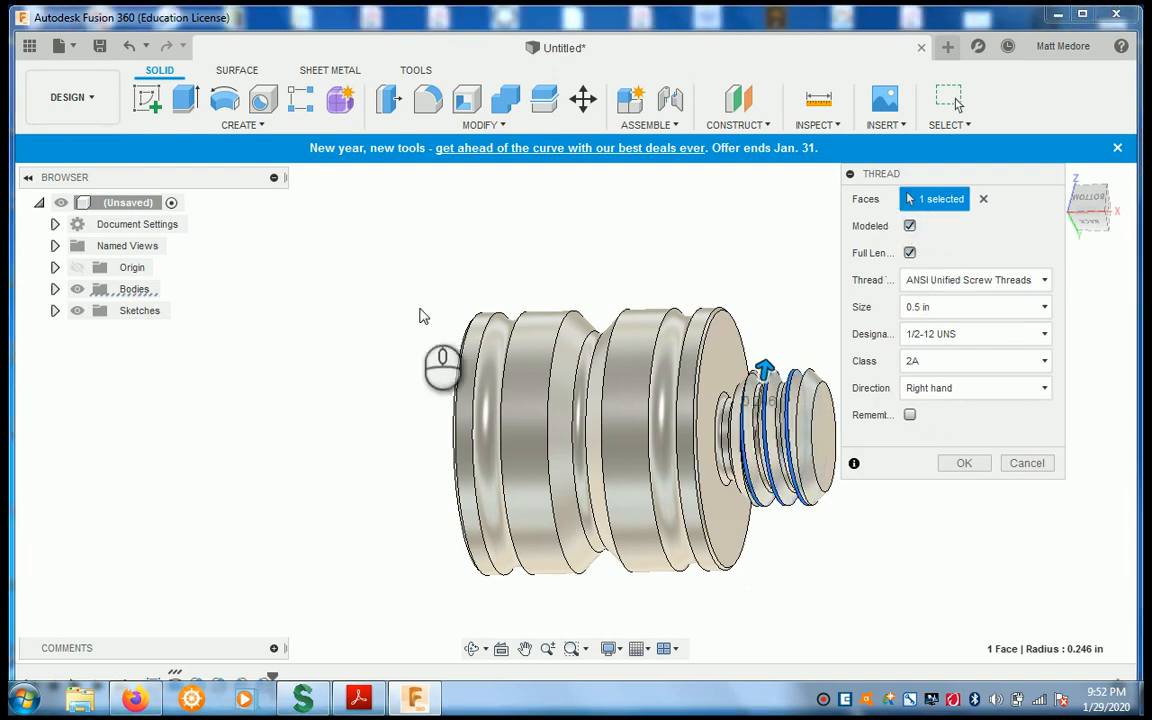
scroll(420, 316, up, 2)
scroll(549, 364, down, 4)
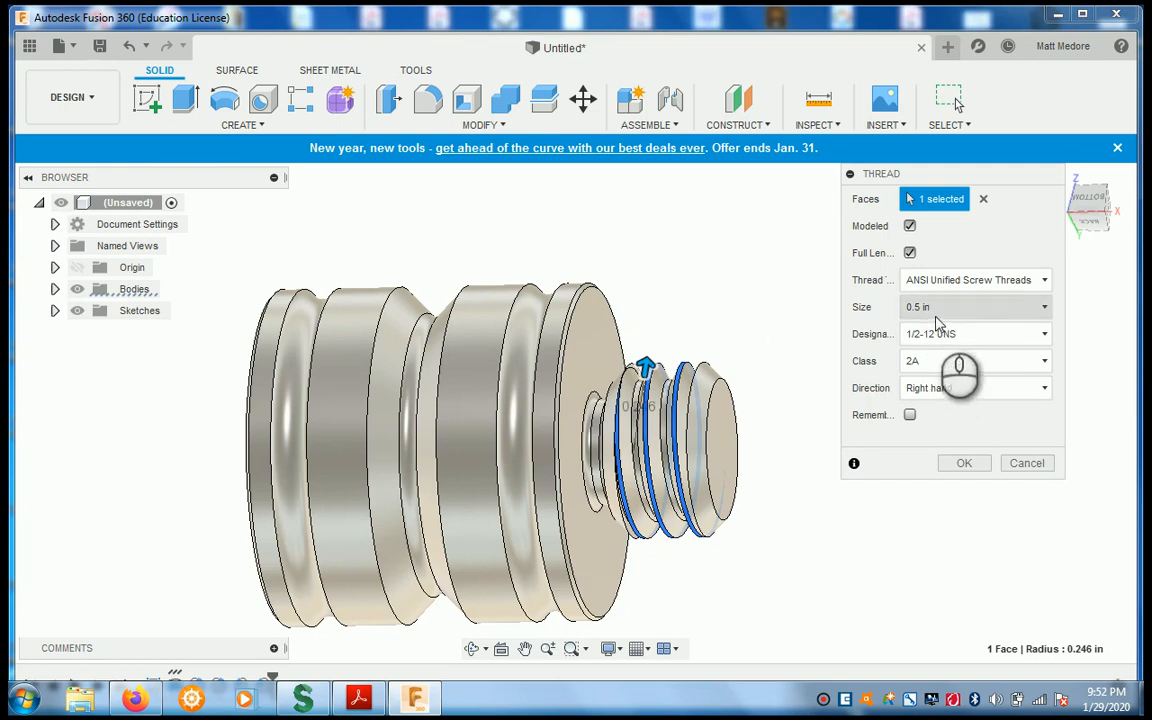
Step: Set the stub's thread to size 0.5 in, designation 1/2-13 UNC and class 2A, and create it
click(936, 314)
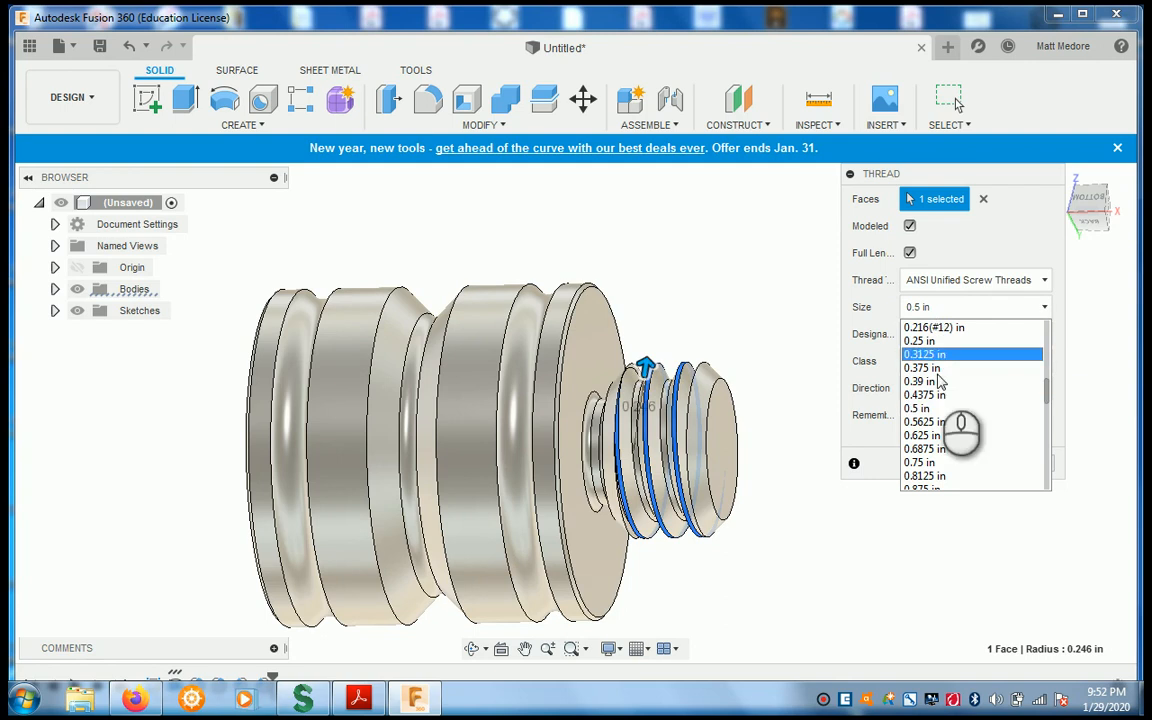
click(938, 408)
click(944, 340)
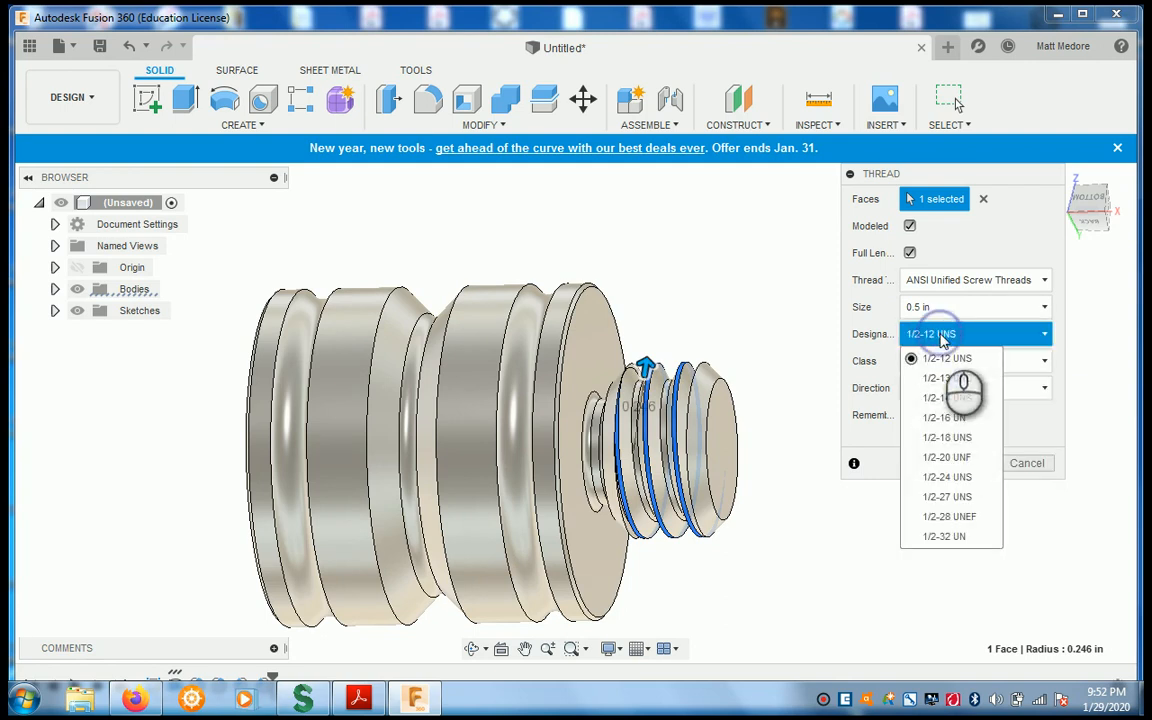
click(949, 377)
click(949, 373)
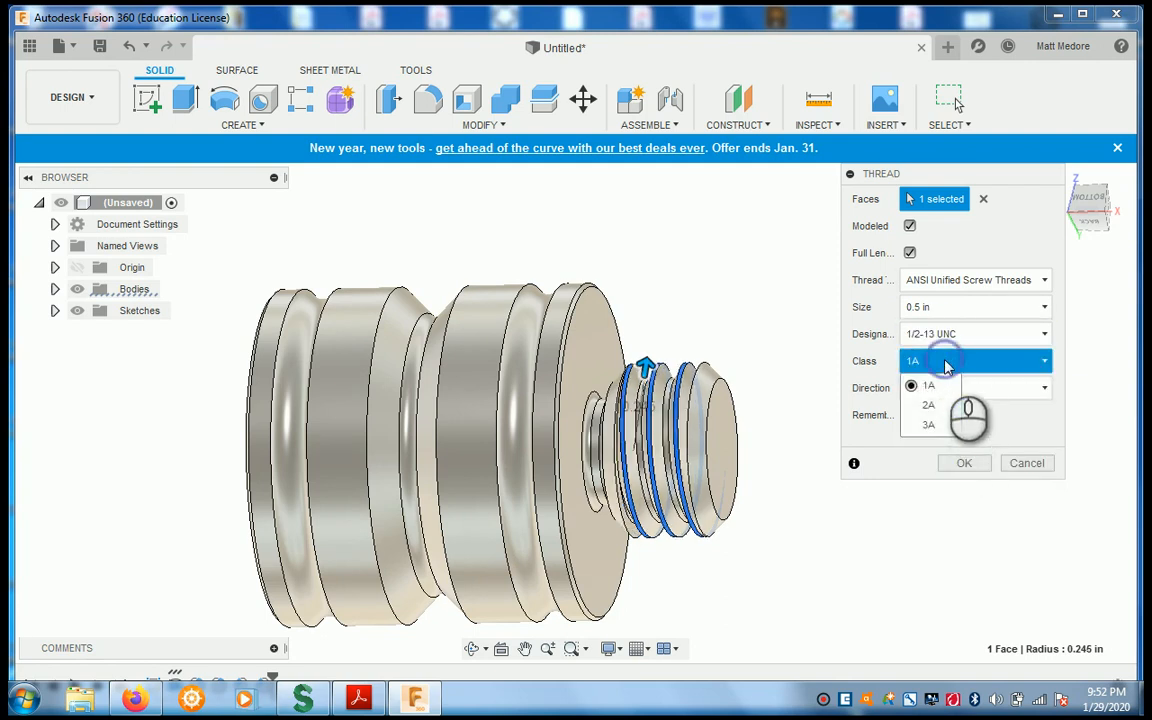
click(941, 404)
shift+middle_drag(759, 313, 768, 345)
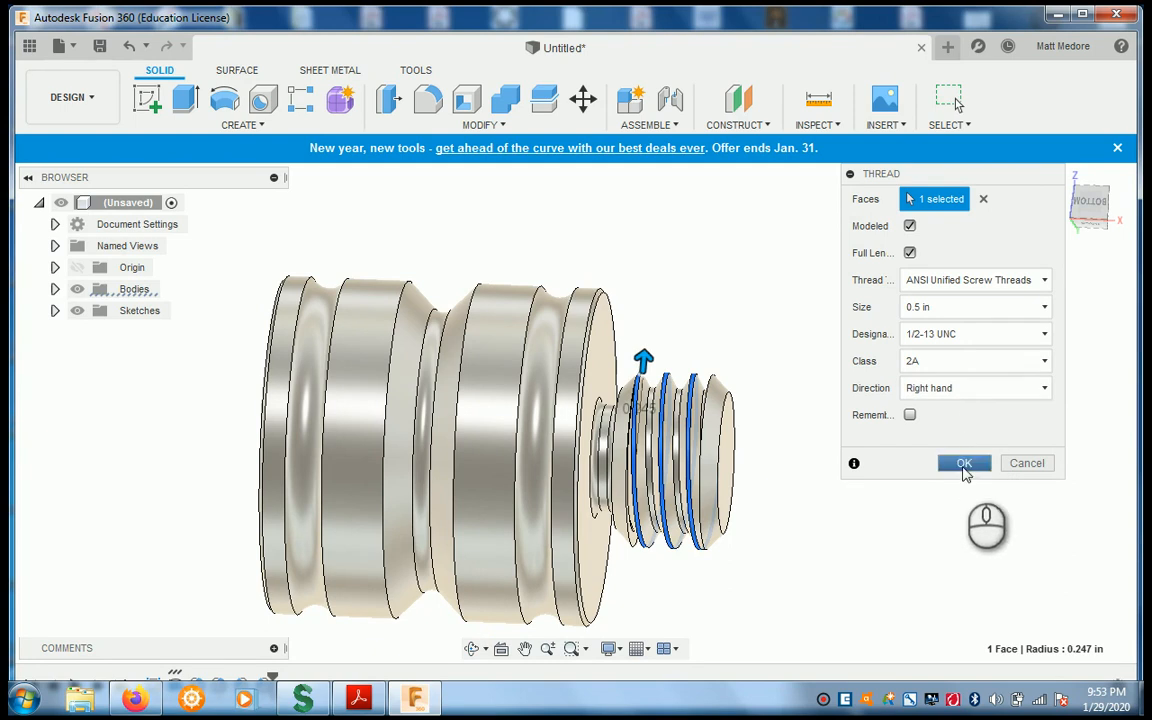
click(964, 465)
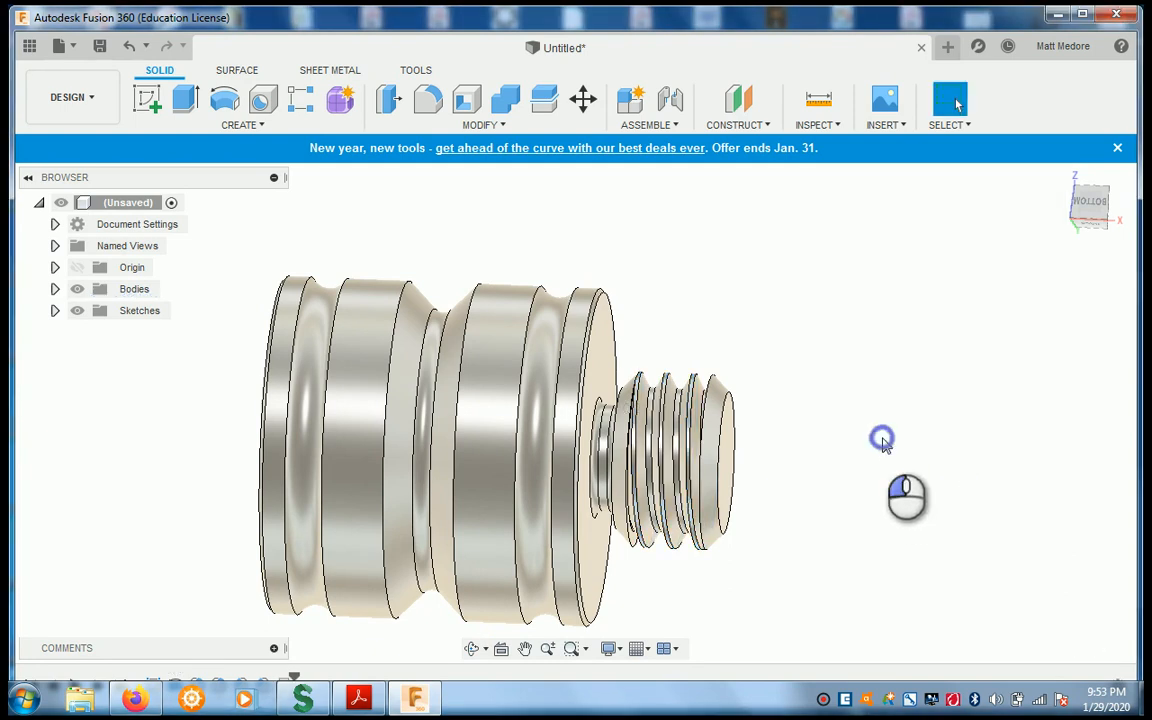
Step: Examine the finished part from several angles, including the threaded stub and the flat face at the opposite end
mouse_move(851, 442)
shift+middle_down()
mouse_move(865, 445)
mouse_move(833, 442)
mouse_move(838, 424)
mouse_move(848, 429)
shift+middle_up()
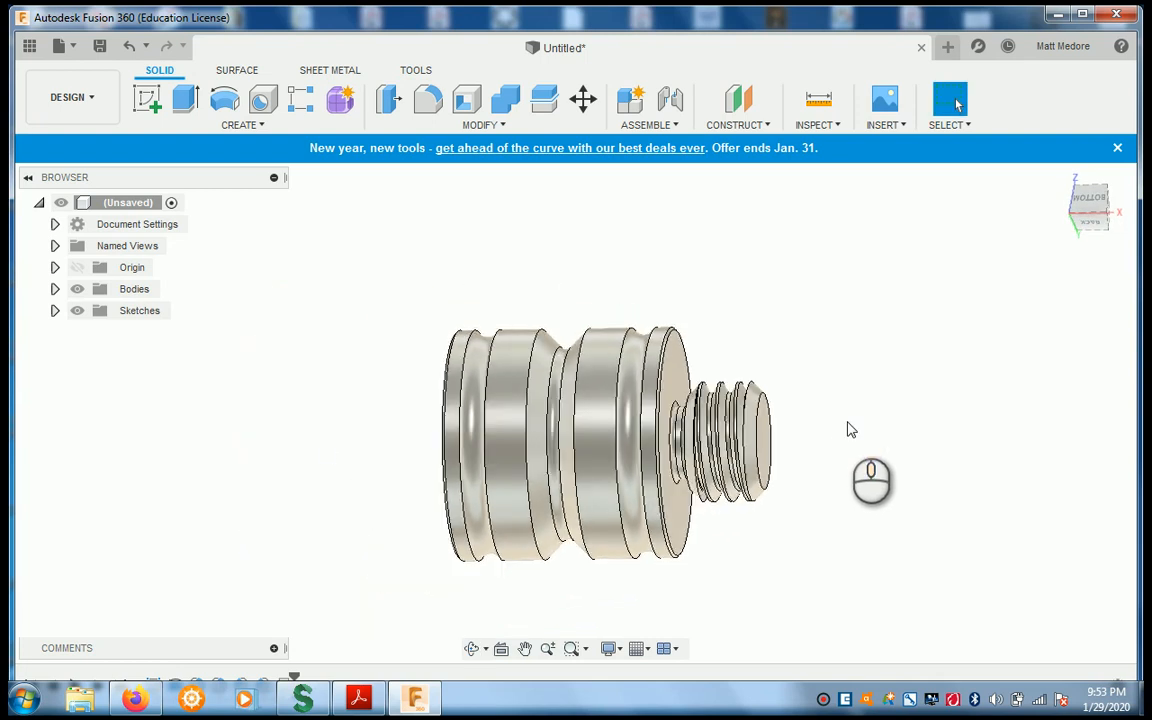
shift+middle_drag(319, 442, 445, 424)
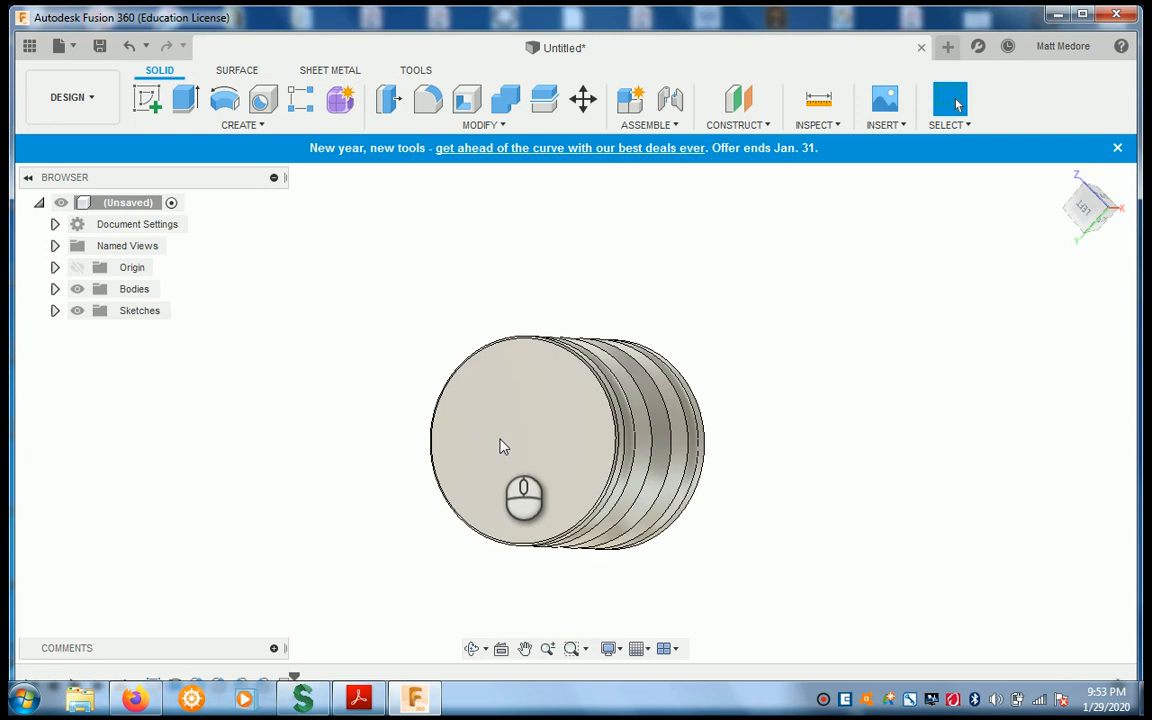
shift+middle_drag(465, 455, 408, 436)
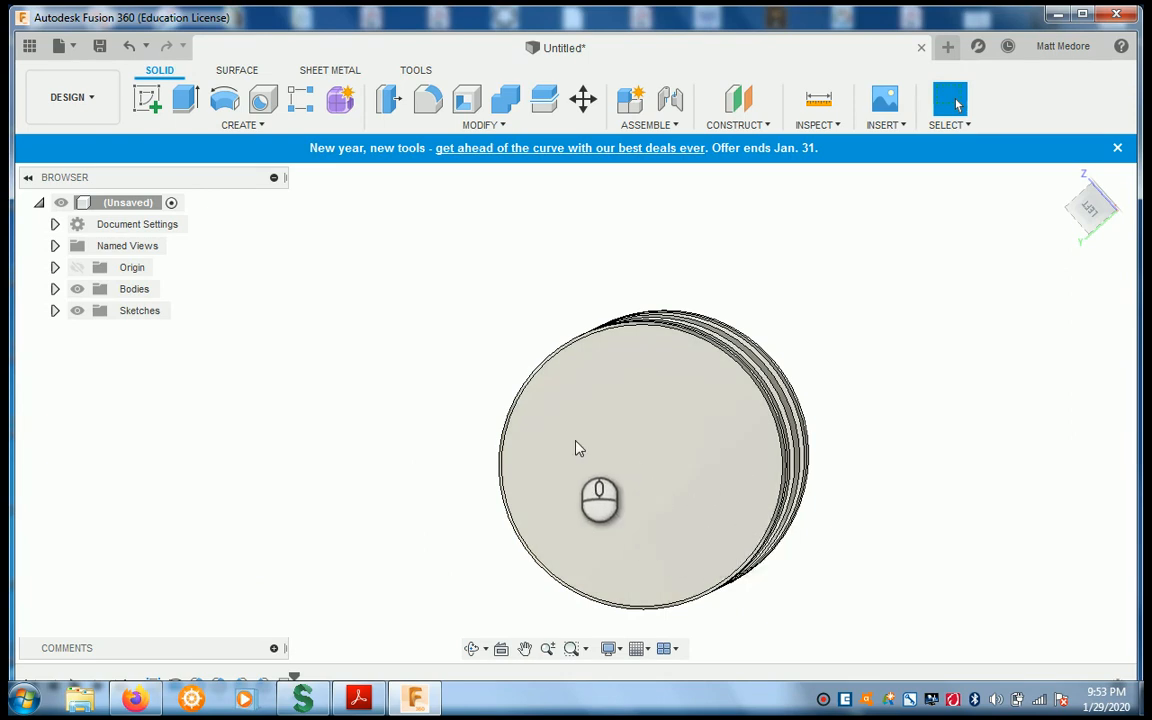
scroll(372, 391, down, 2)
scroll(372, 391, down, 2)
scroll(696, 576, up, 4)
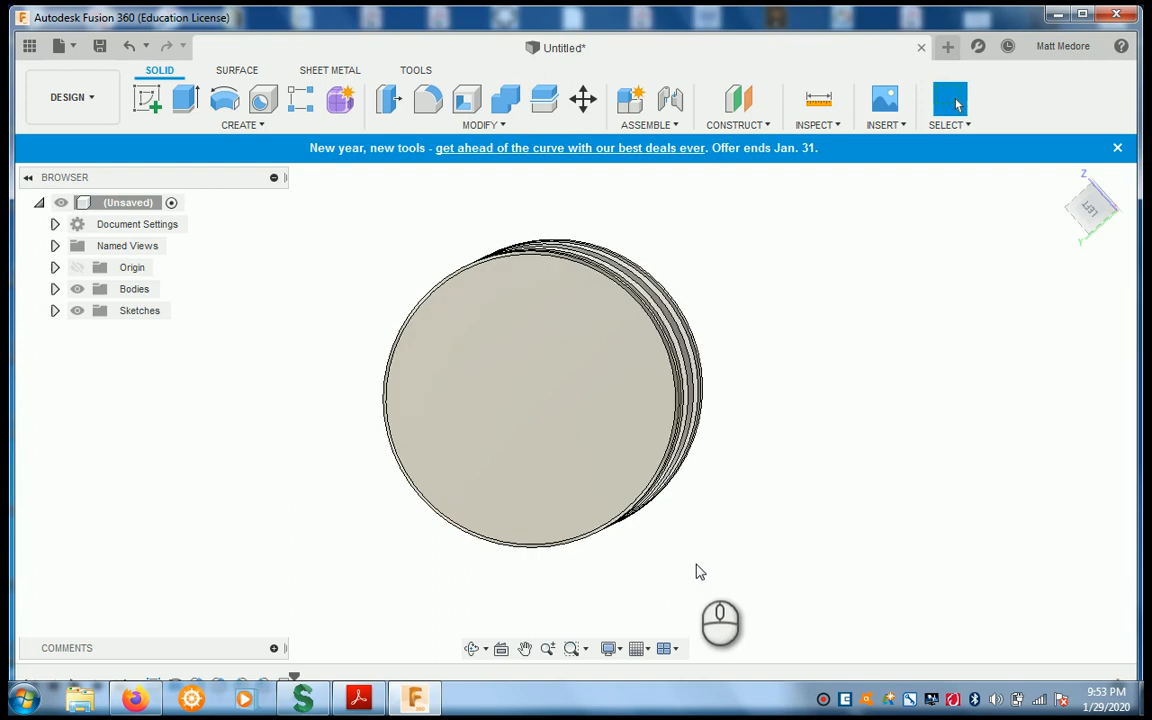
shift+middle_drag(696, 575, 665, 560)
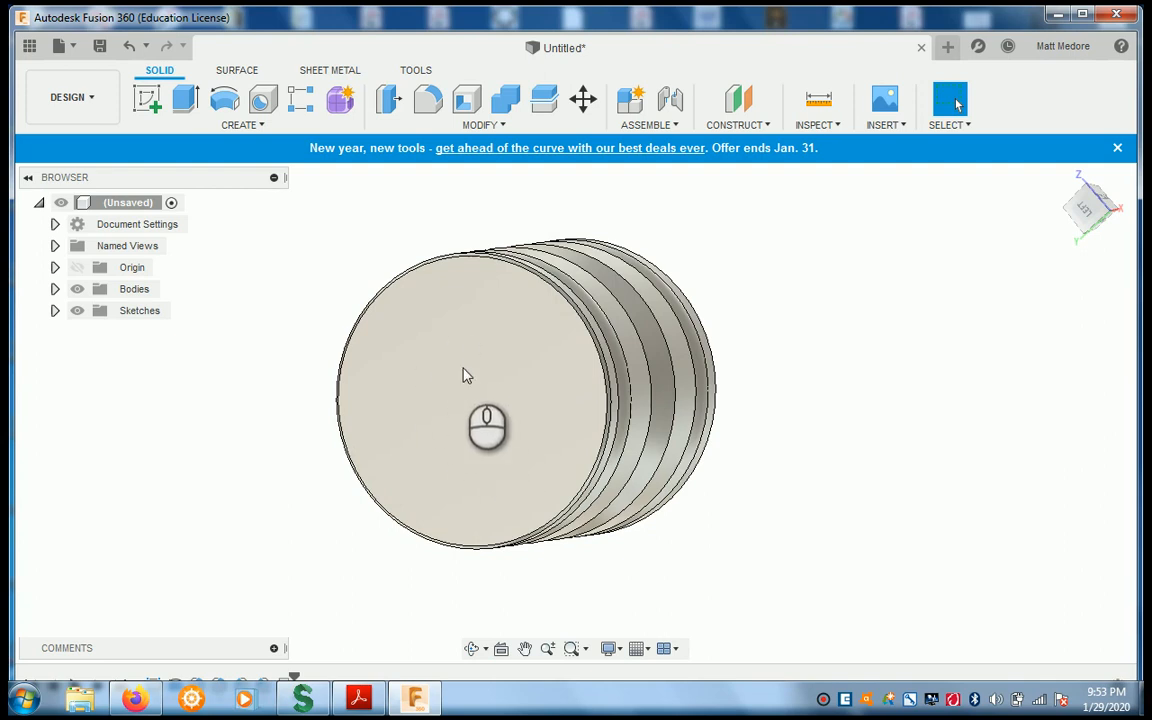
shift+middle_drag(383, 385, 265, 342)
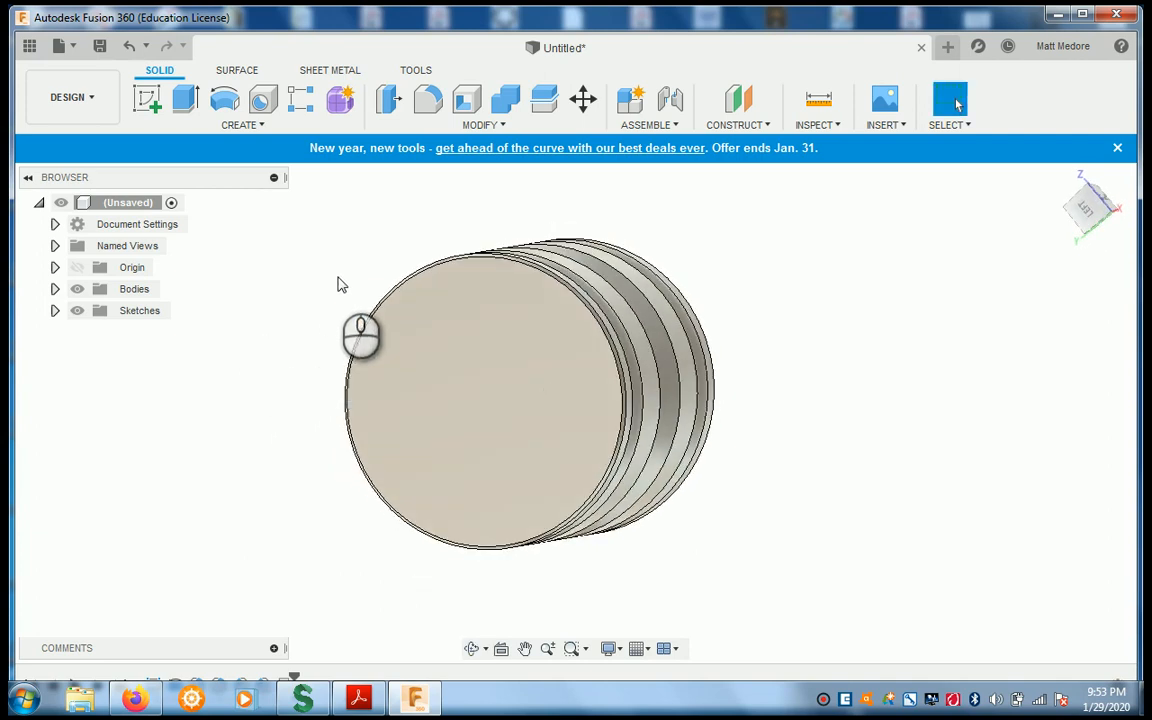
Step: Show the origin geometry and place a tapped Hole on the flat end face, centred on the origin point
click(77, 267)
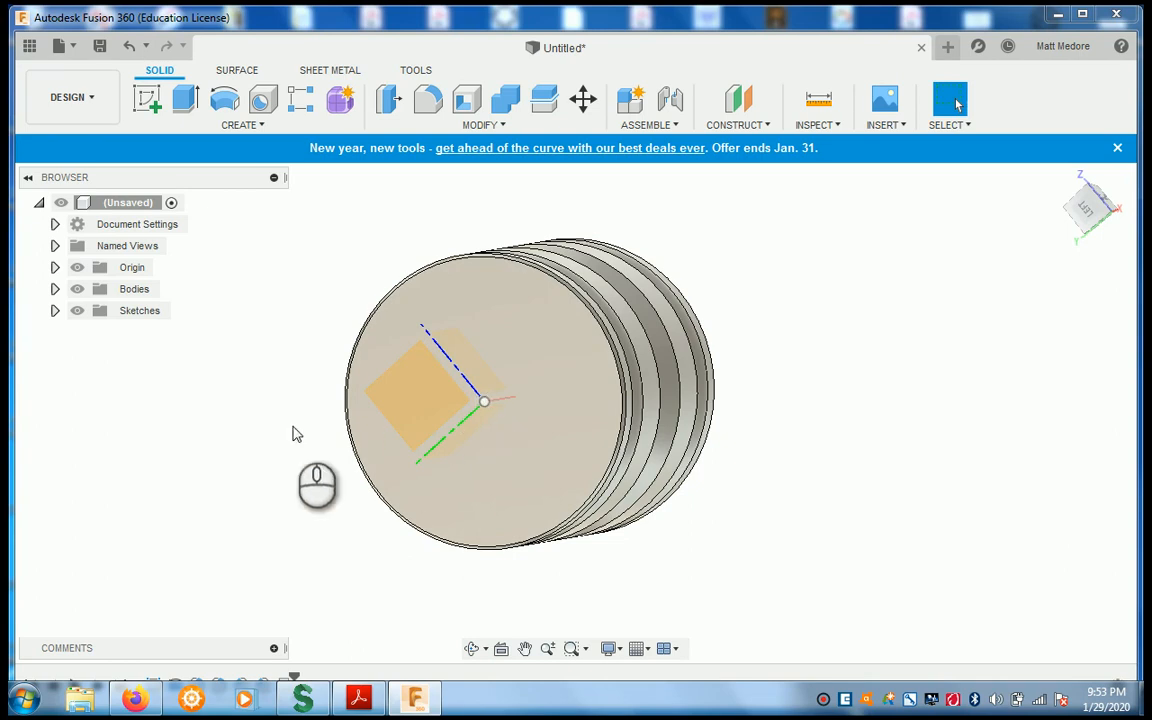
click(265, 105)
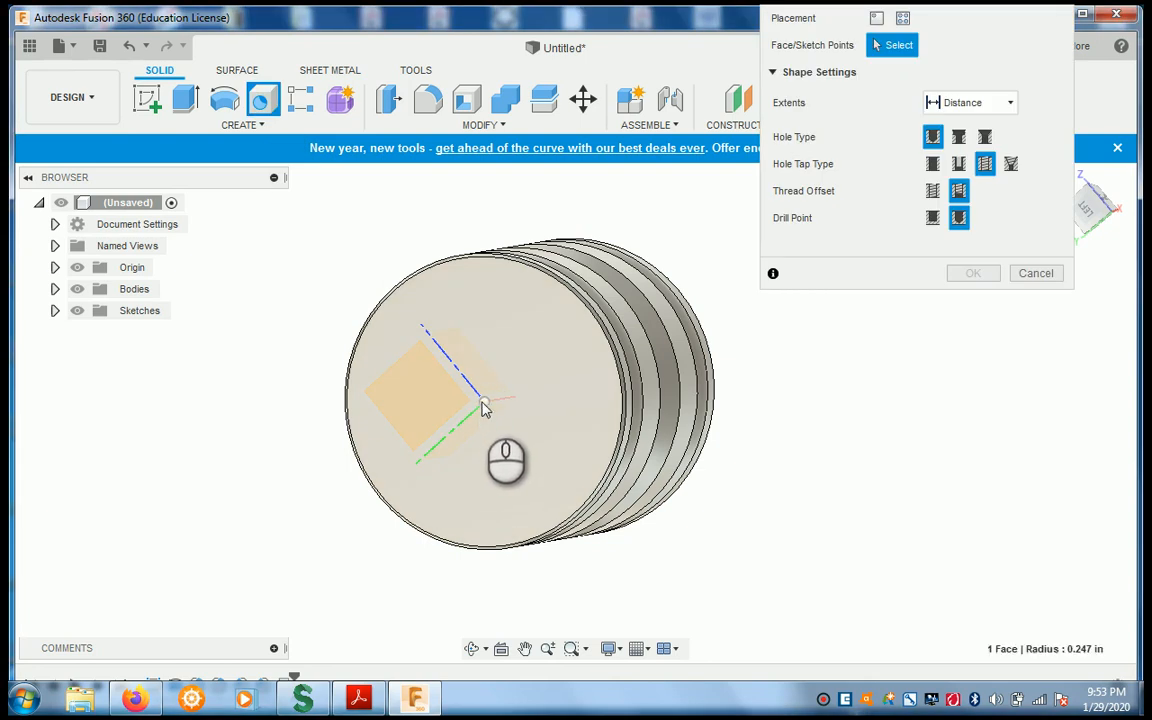
click(485, 408)
scroll(485, 460, down, 5)
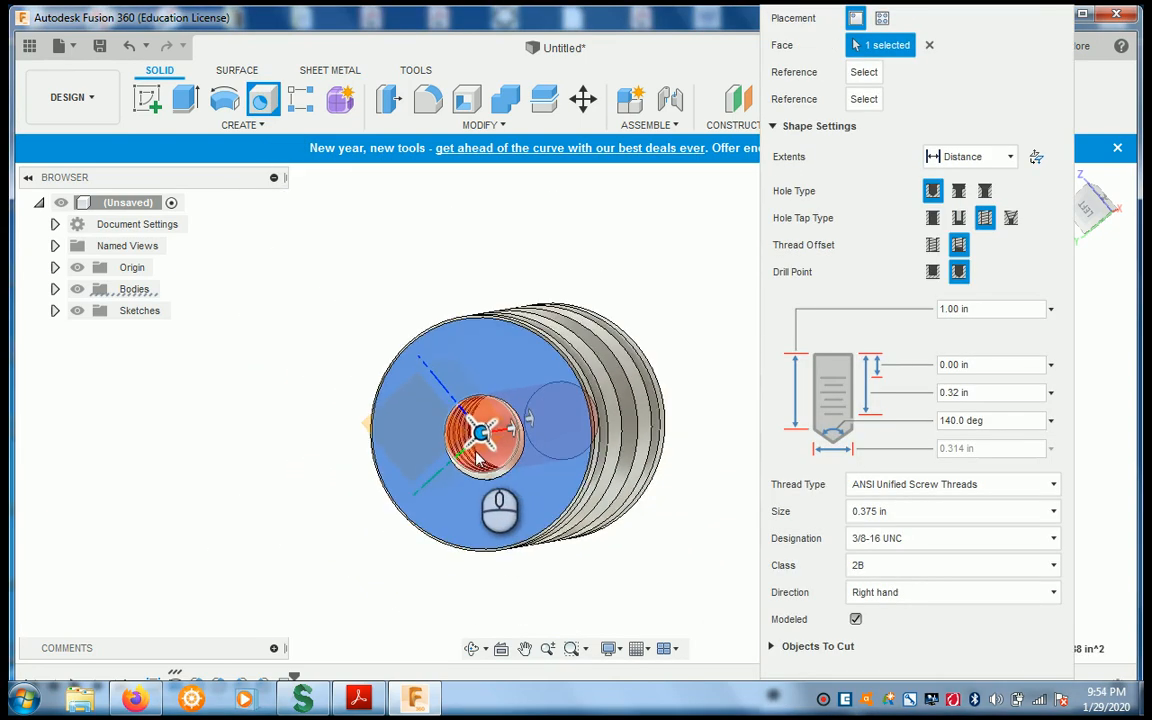
scroll(527, 481, up, 3)
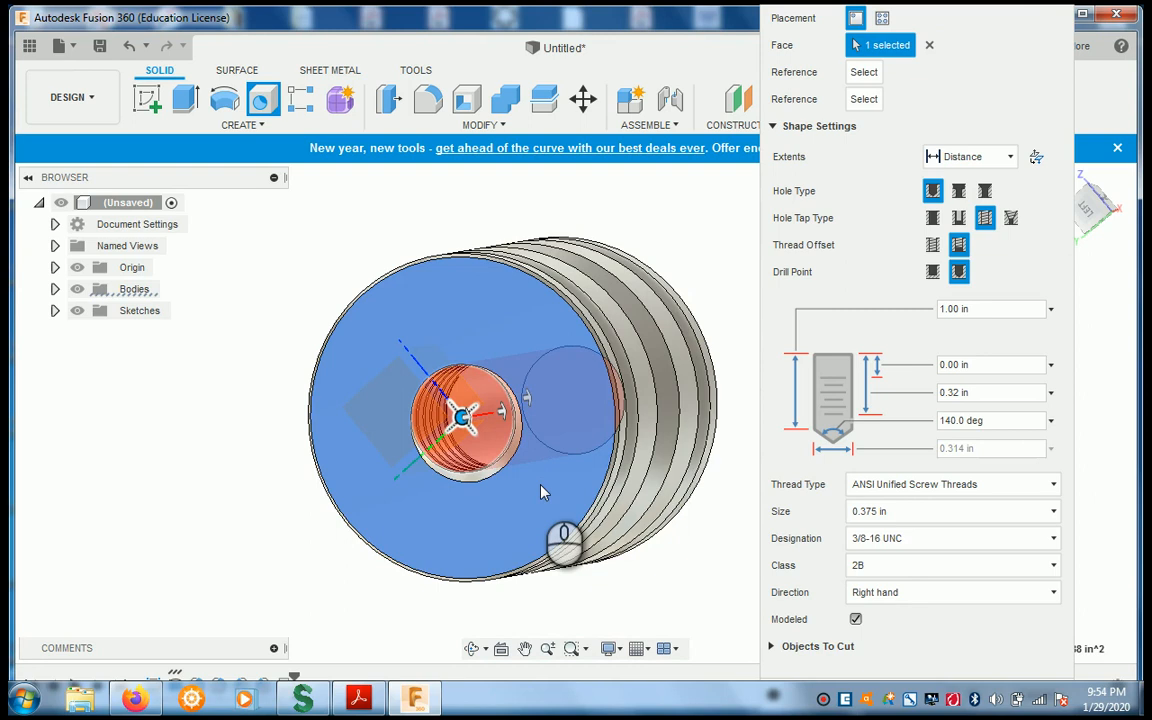
scroll(540, 492, down, 2)
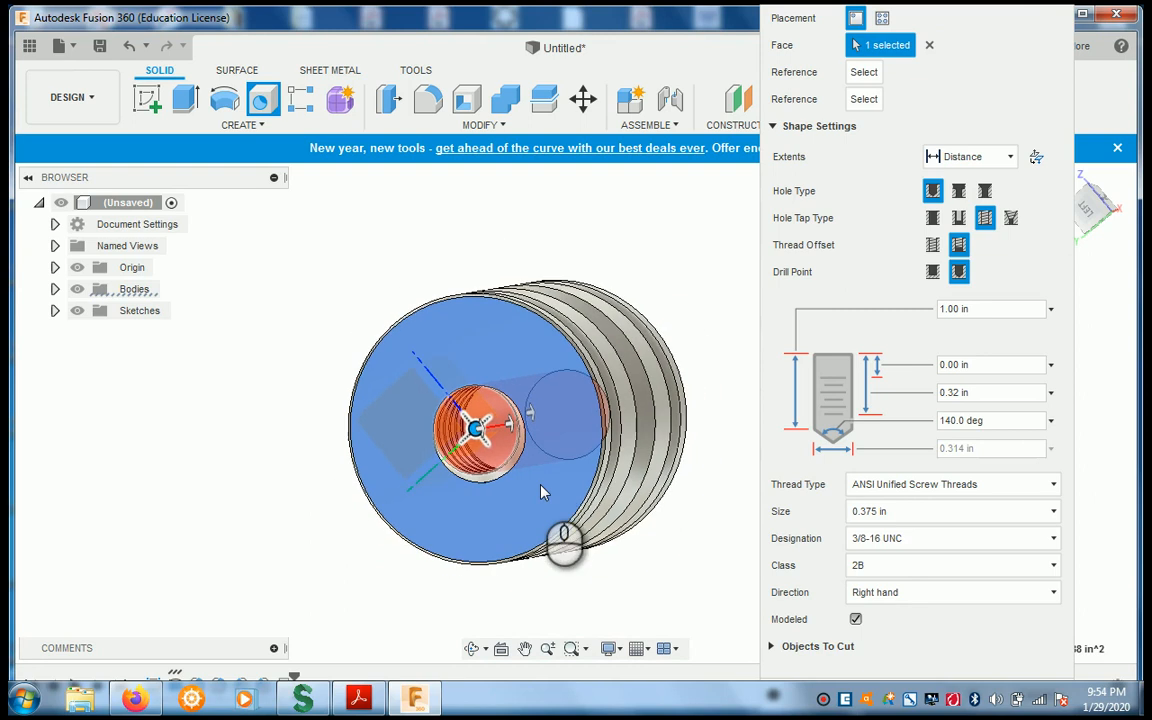
Step: Make the tapped hole countersunk and set its depth to .600 in
click(985, 190)
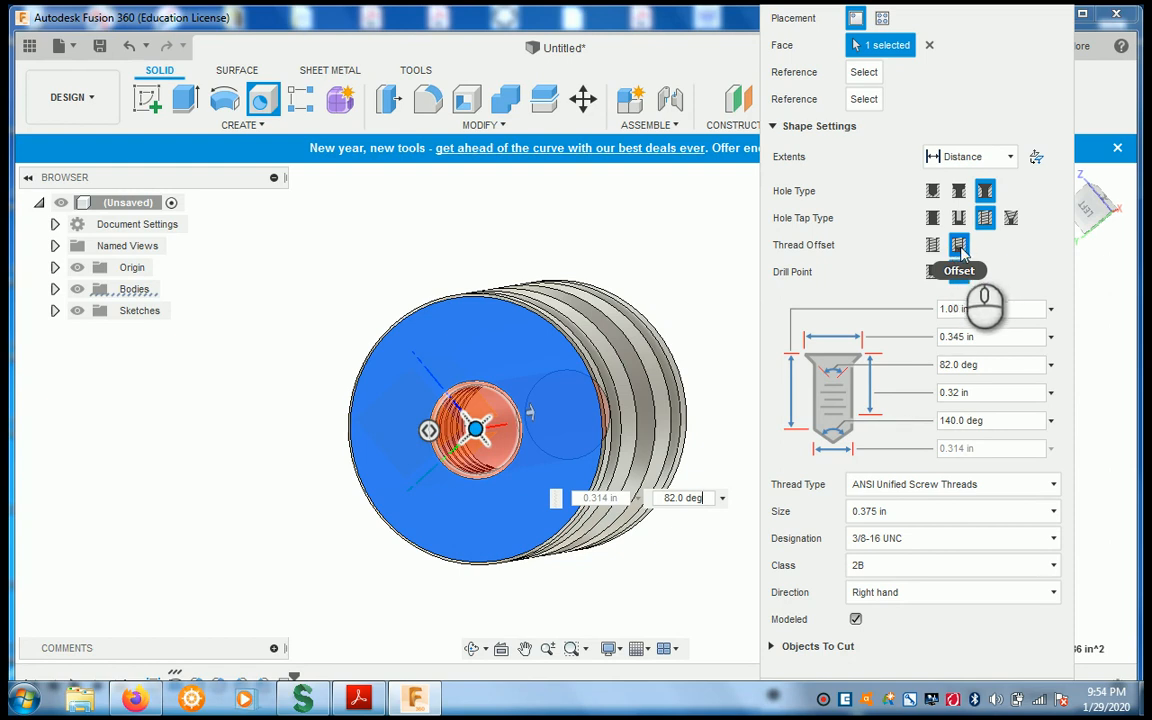
click(975, 310)
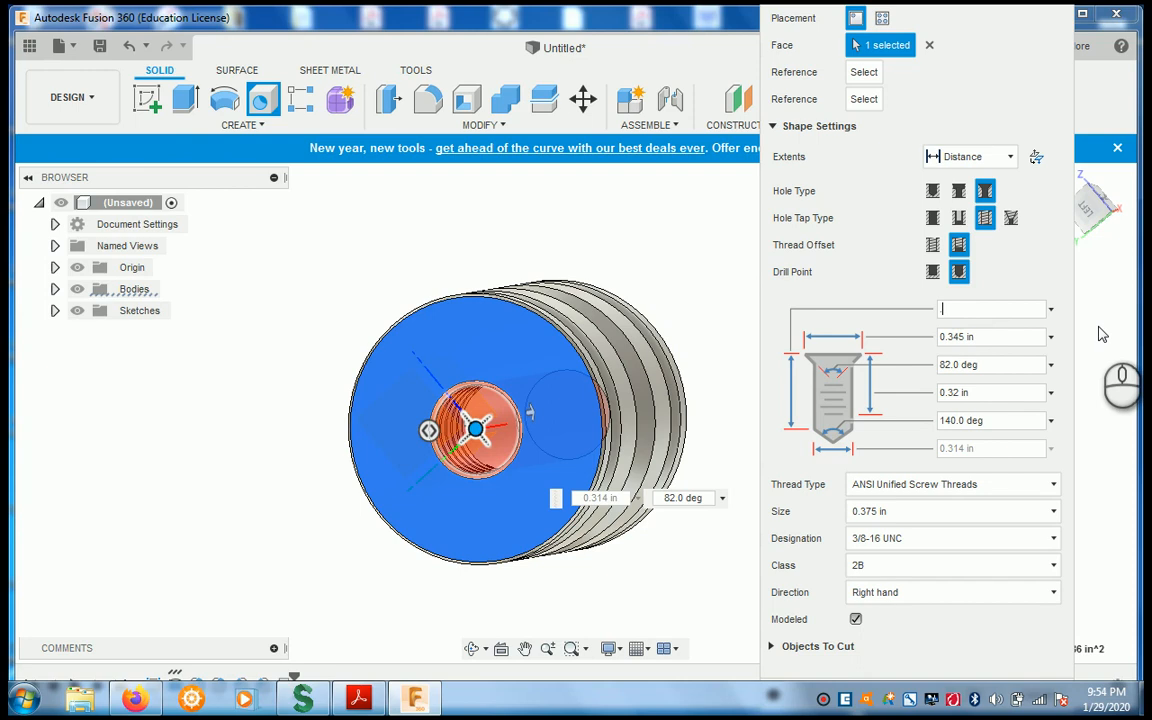
text(.600)
key(Return)
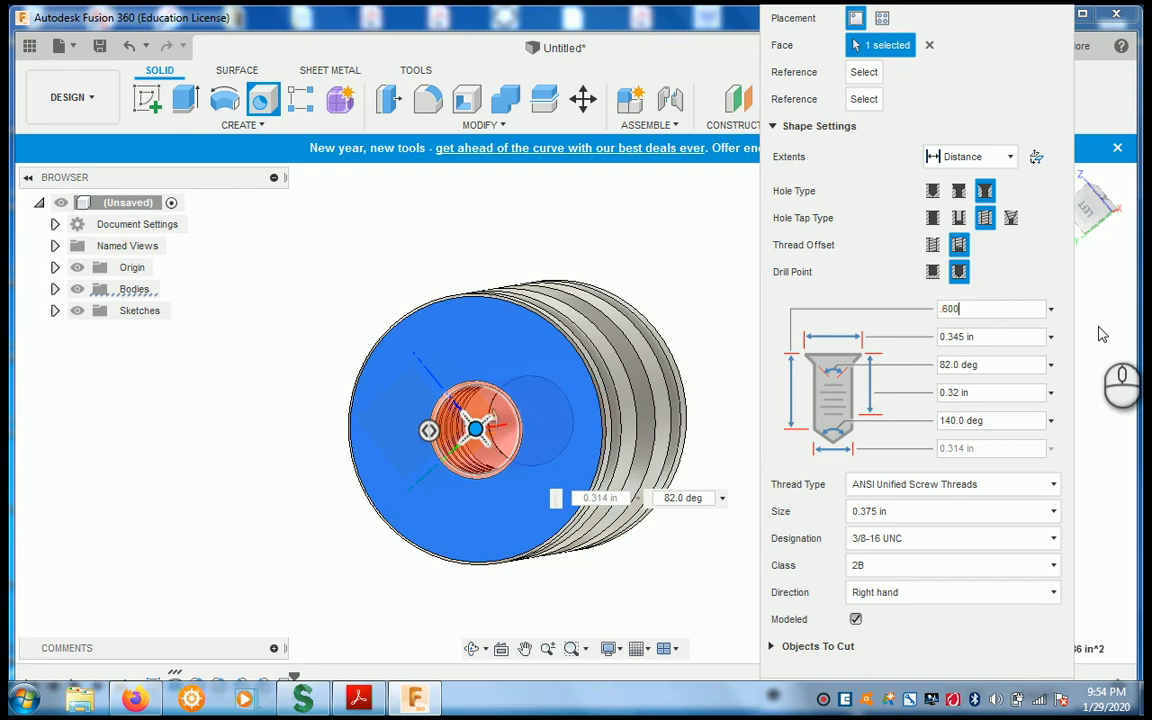
Step: Set the countersink diameter to .375+(.045*2) in and the countersink angle to 90 deg
click(986, 336)
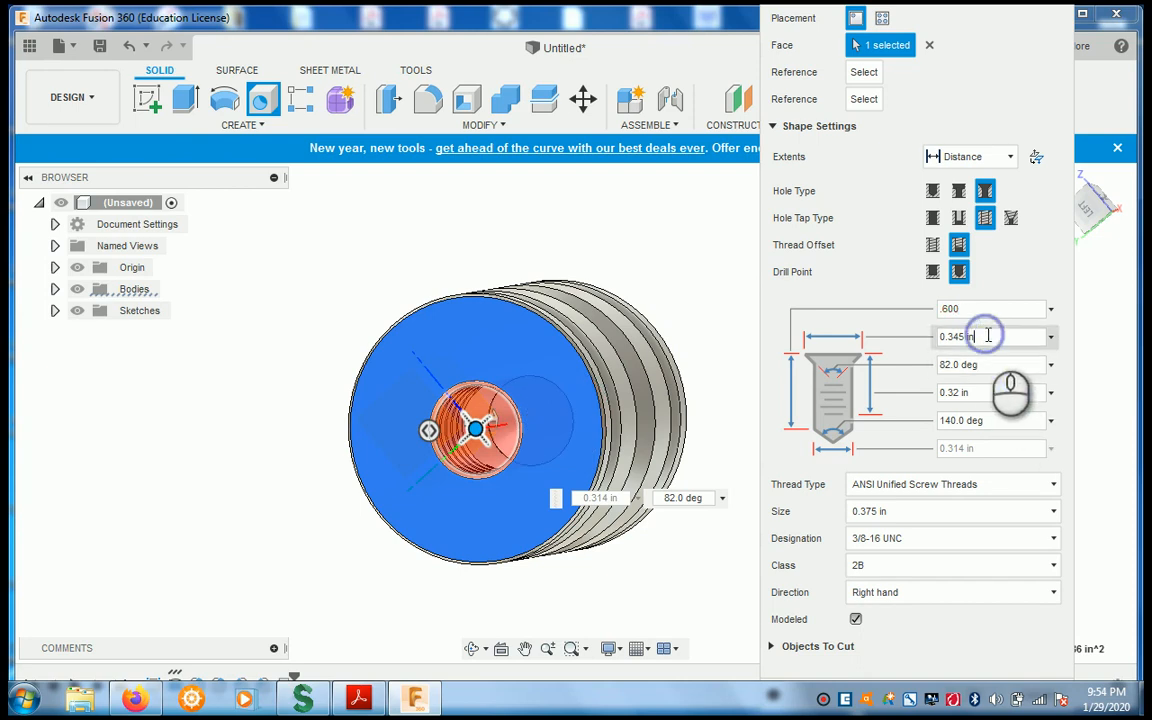
click(985, 335)
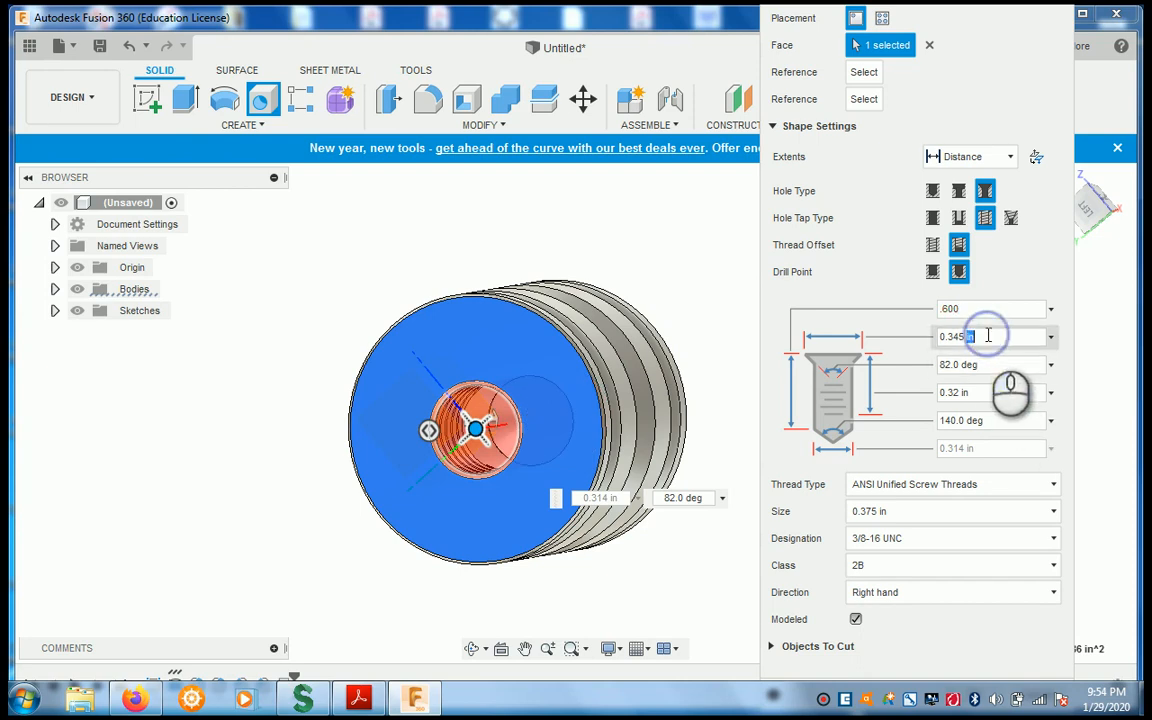
click(981, 336)
double_click(982, 336)
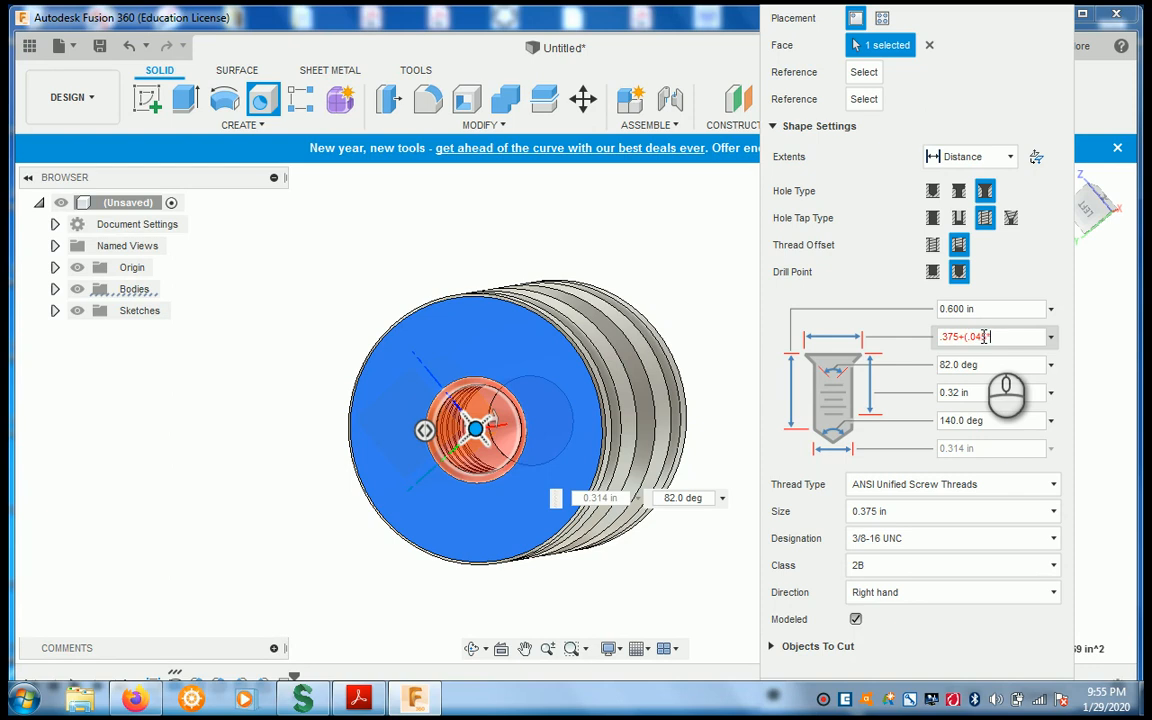
key(Return)
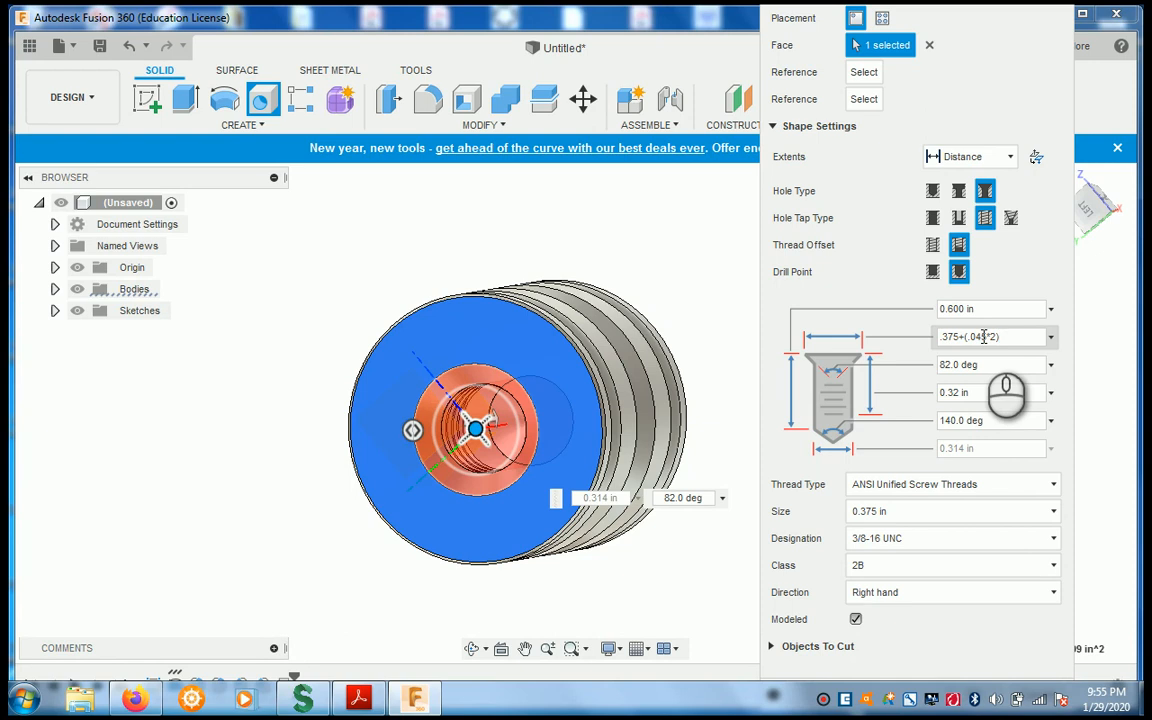
text(5)
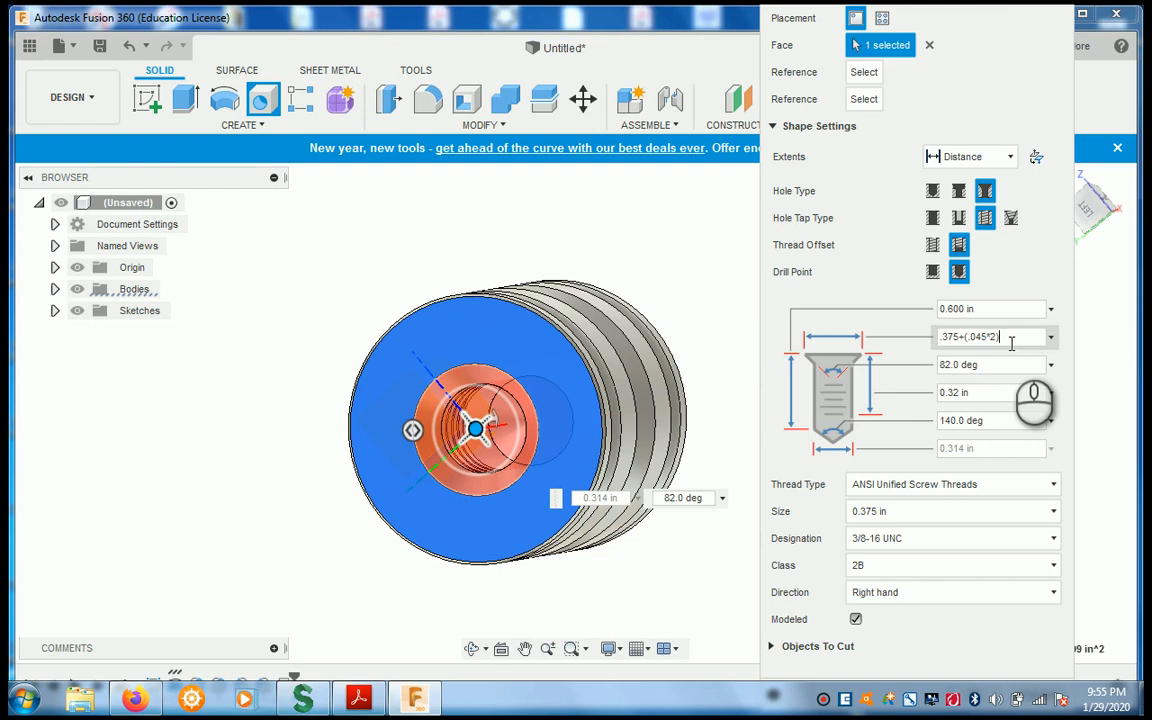
click(998, 366)
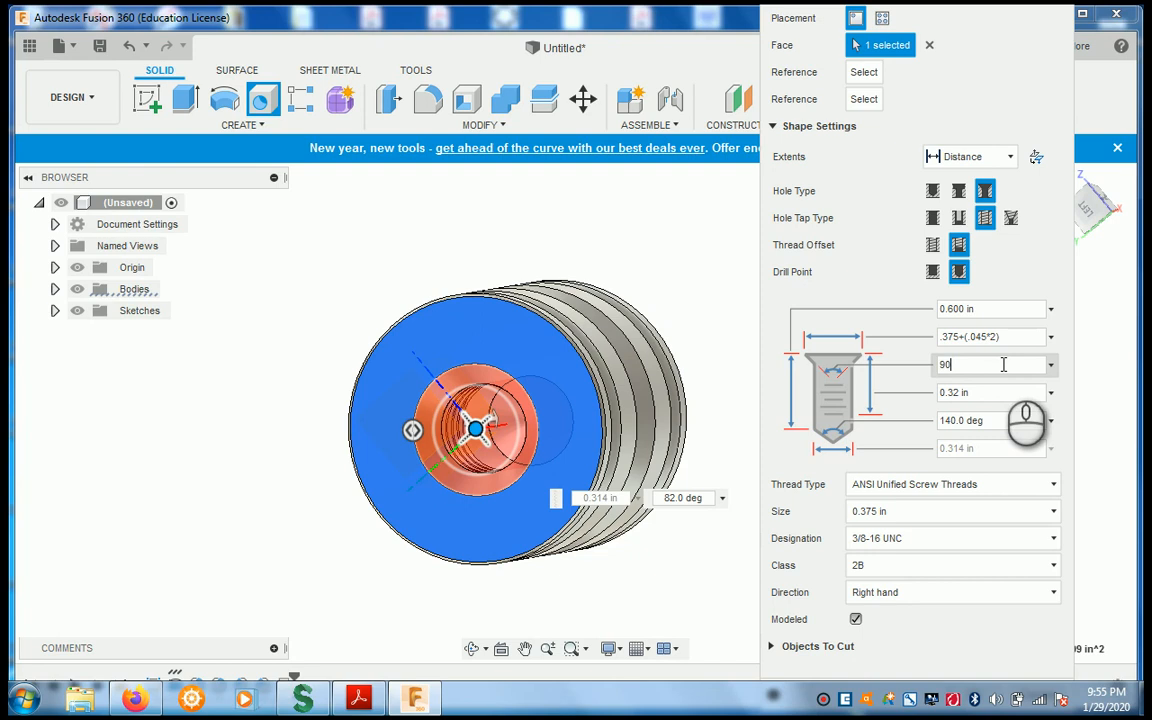
text(90)
key(Return)
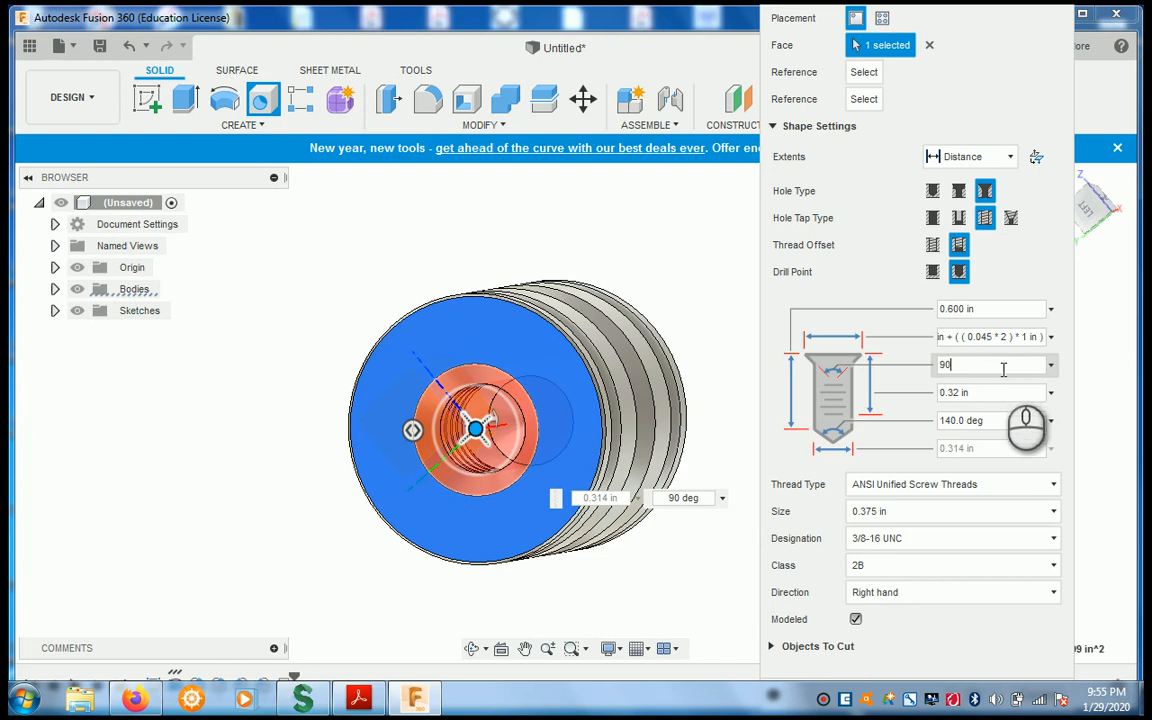
Step: Set the hole's thread length to .350 in and create the modeled 3/8-16 UNC class 2B hole
click(997, 393)
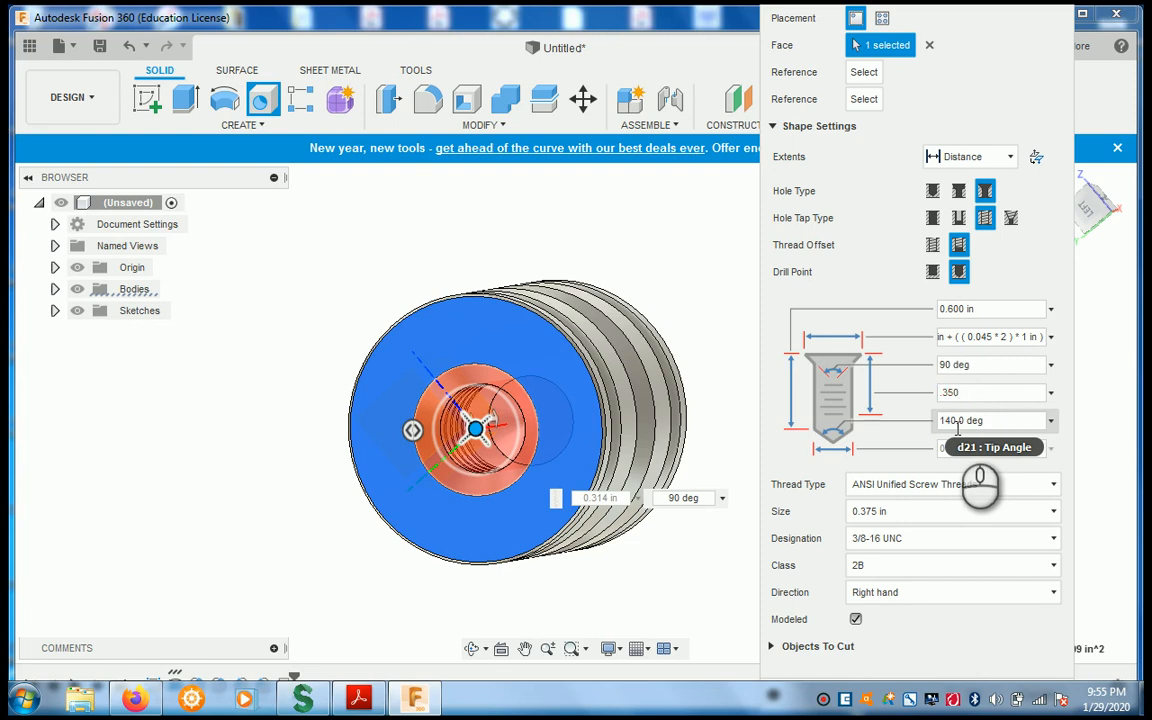
click(985, 420)
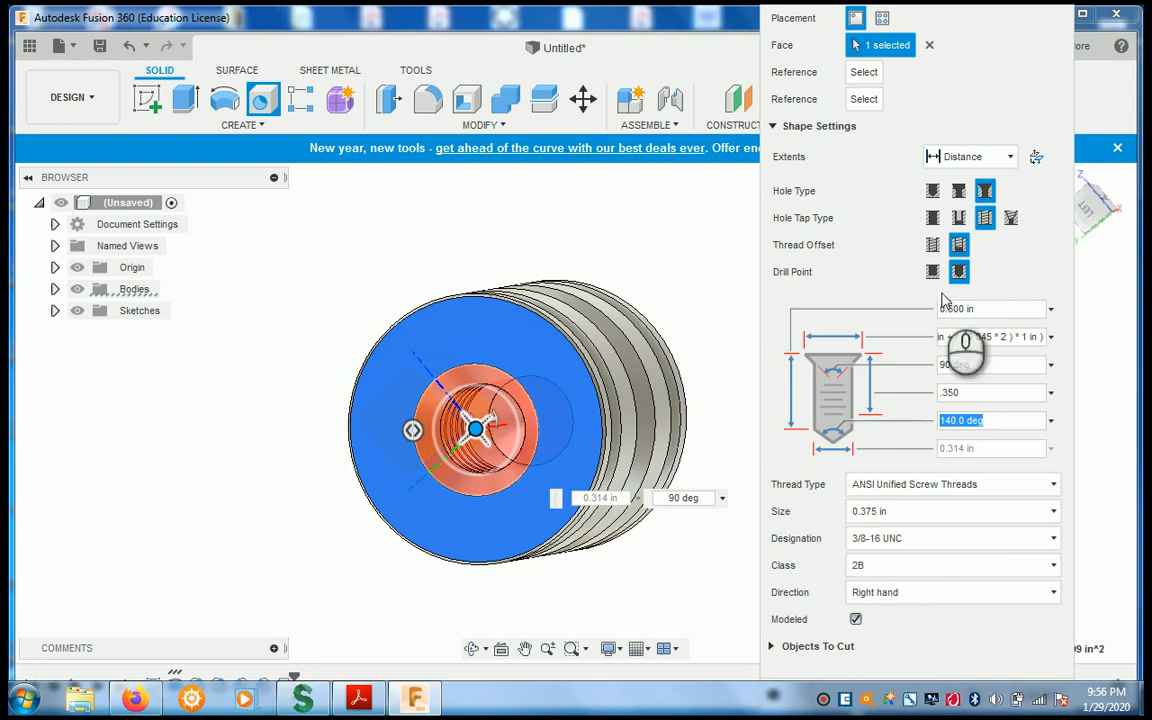
click(997, 656)
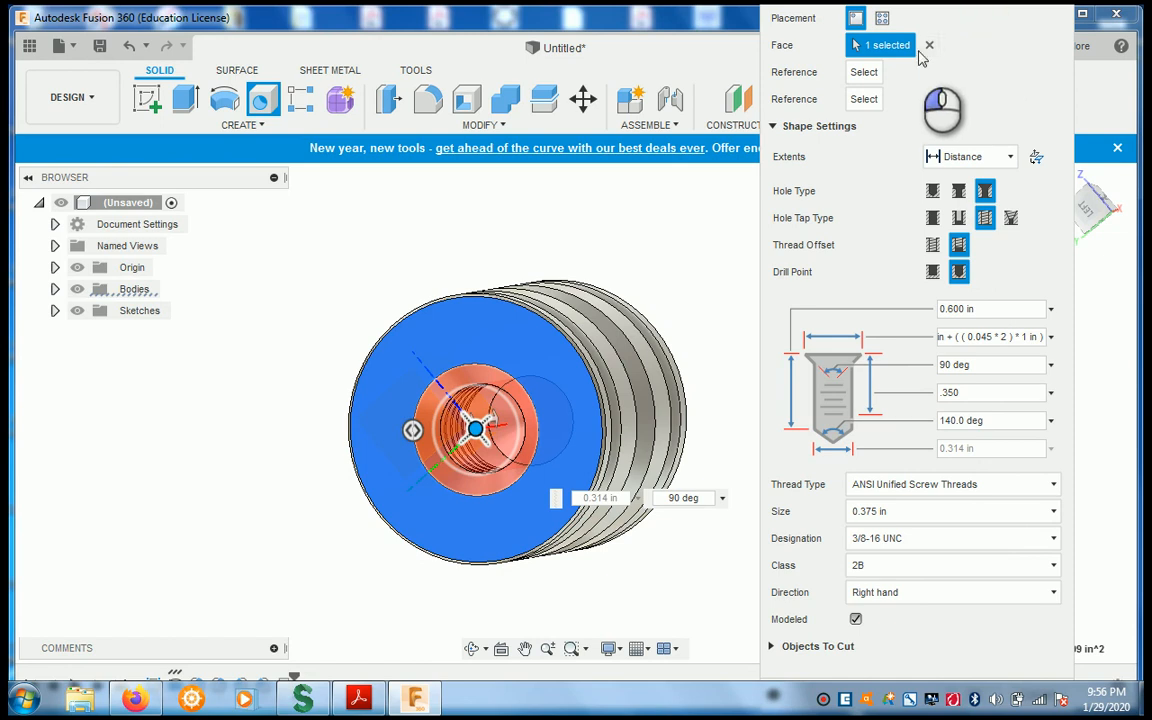
key(Return)
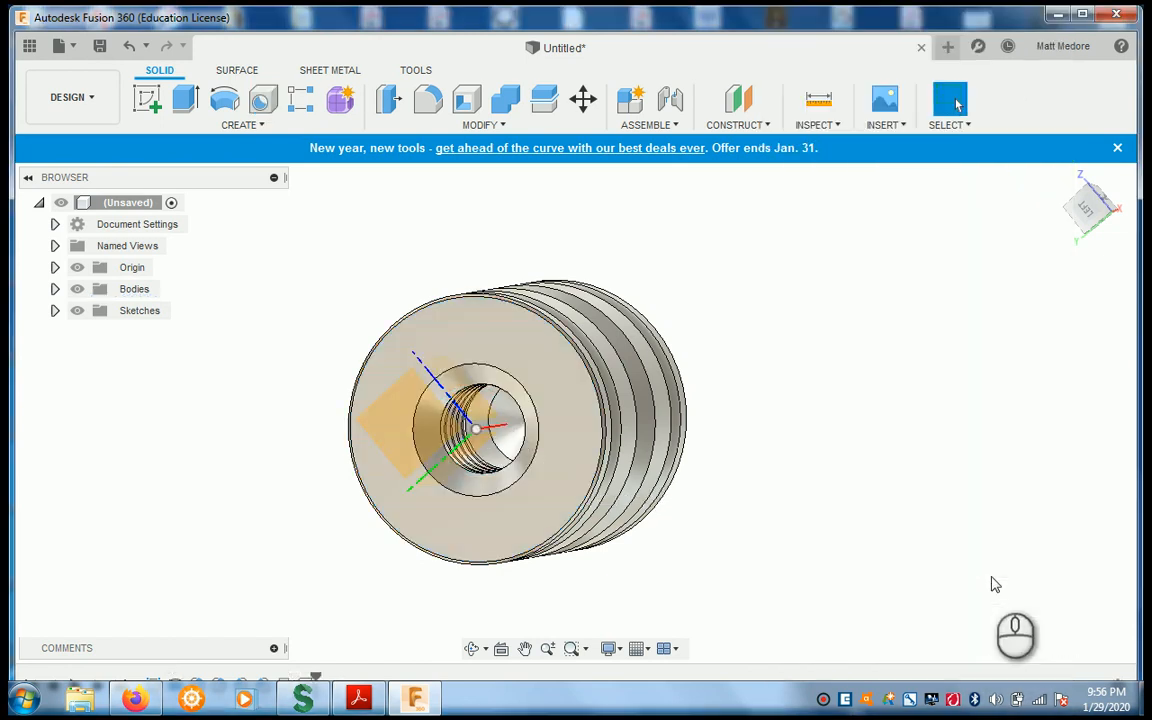
Step: Hide the origin planes and axes
shift+middle_drag(812, 458, 880, 360)
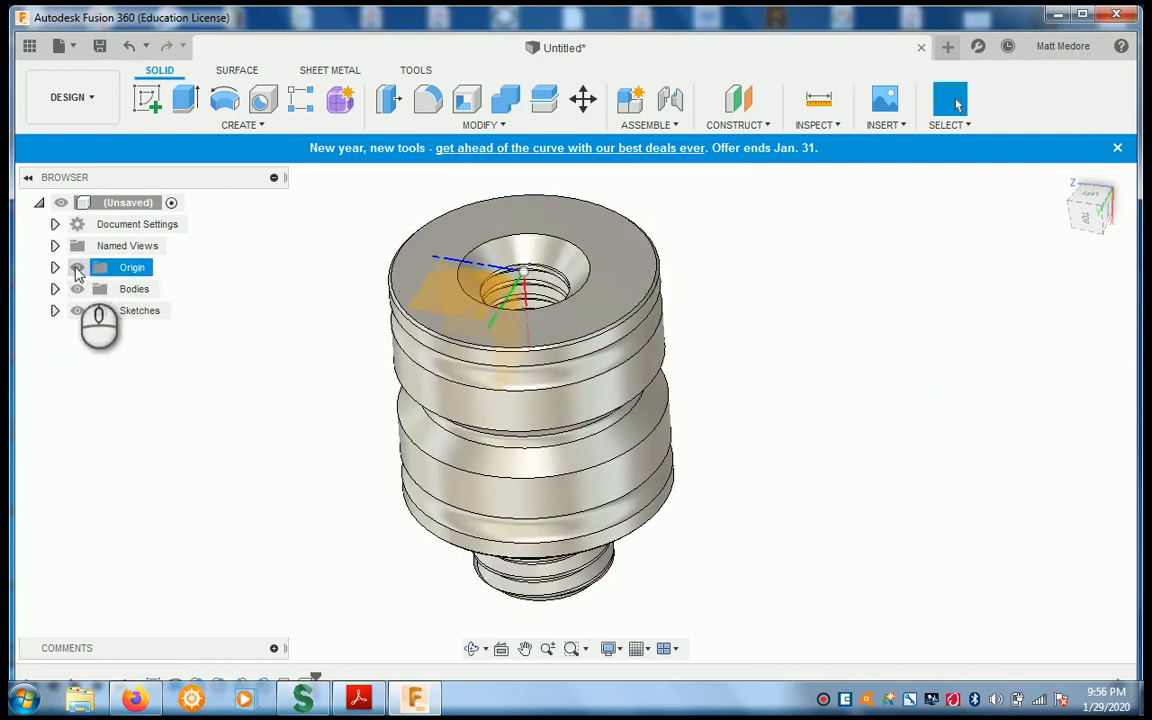
click(77, 267)
Step: Examine the countersunk threaded hole, its conical bottom and the whole part, including the threaded stub, from several angles
scroll(283, 270, up, 5)
shift+middle_drag(283, 270, 375, 315)
scroll(465, 319, up, 1)
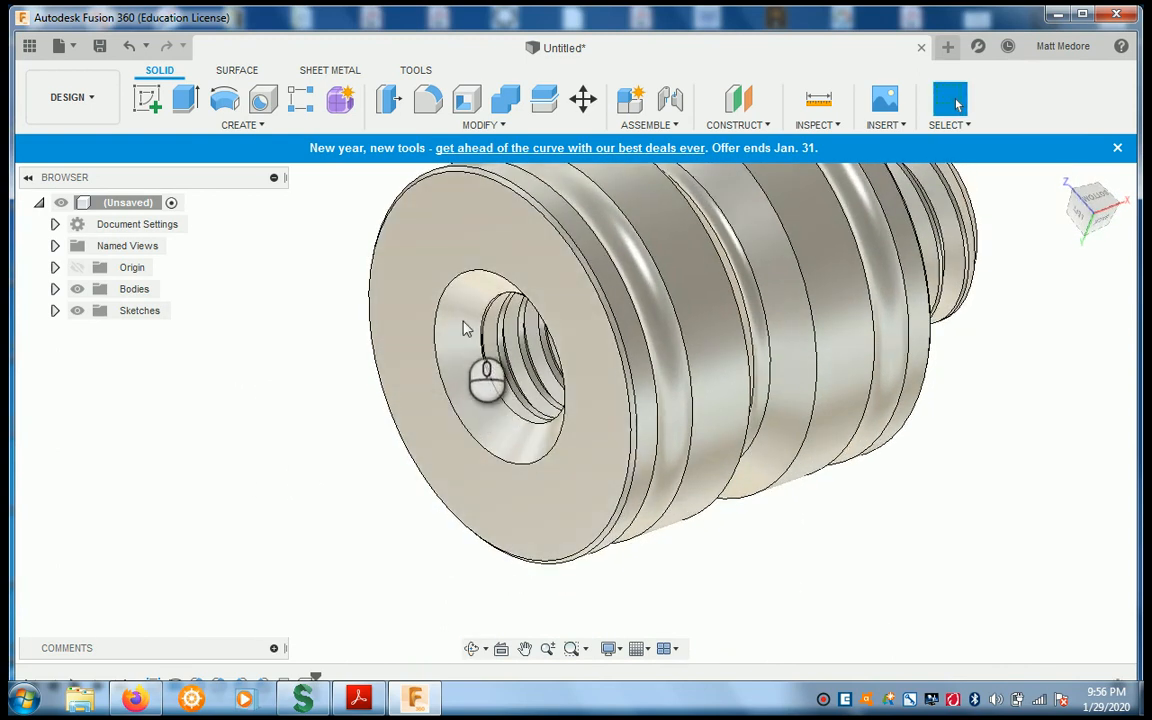
scroll(472, 303, up, 3)
scroll(473, 304, up, 1)
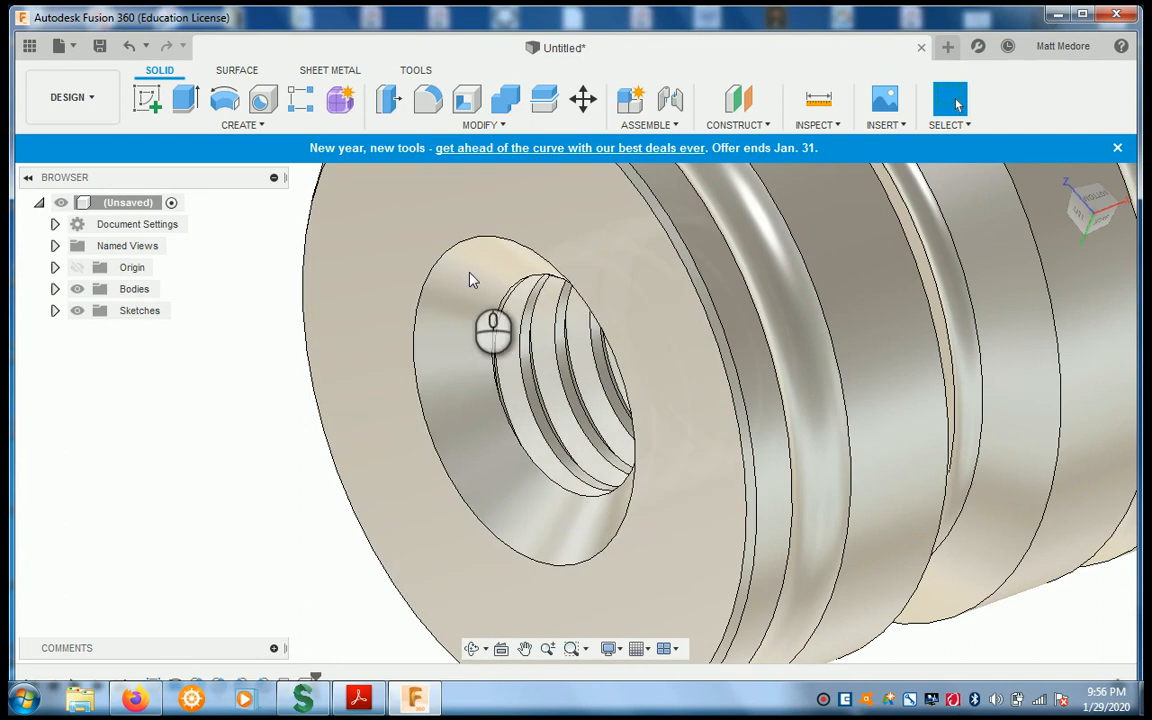
mouse_move(470, 290)
shift+middle_down()
mouse_move(470, 311)
mouse_move(530, 237)
shift+middle_up()
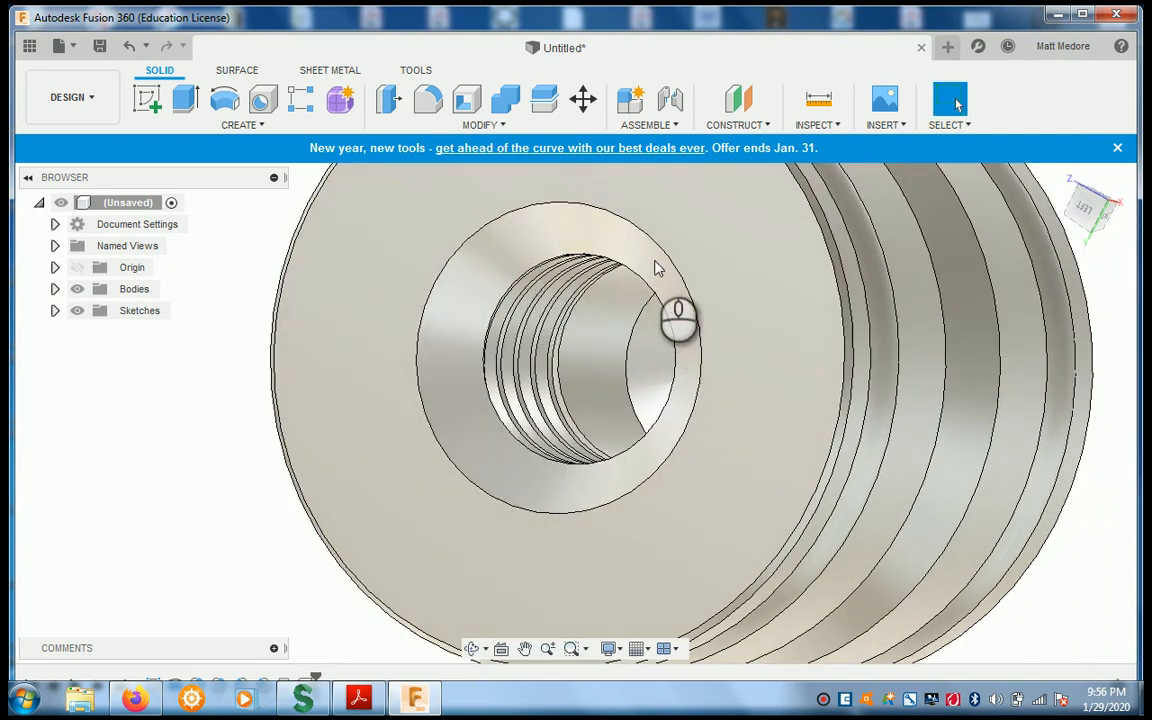
shift+middle_drag(658, 265, 660, 307)
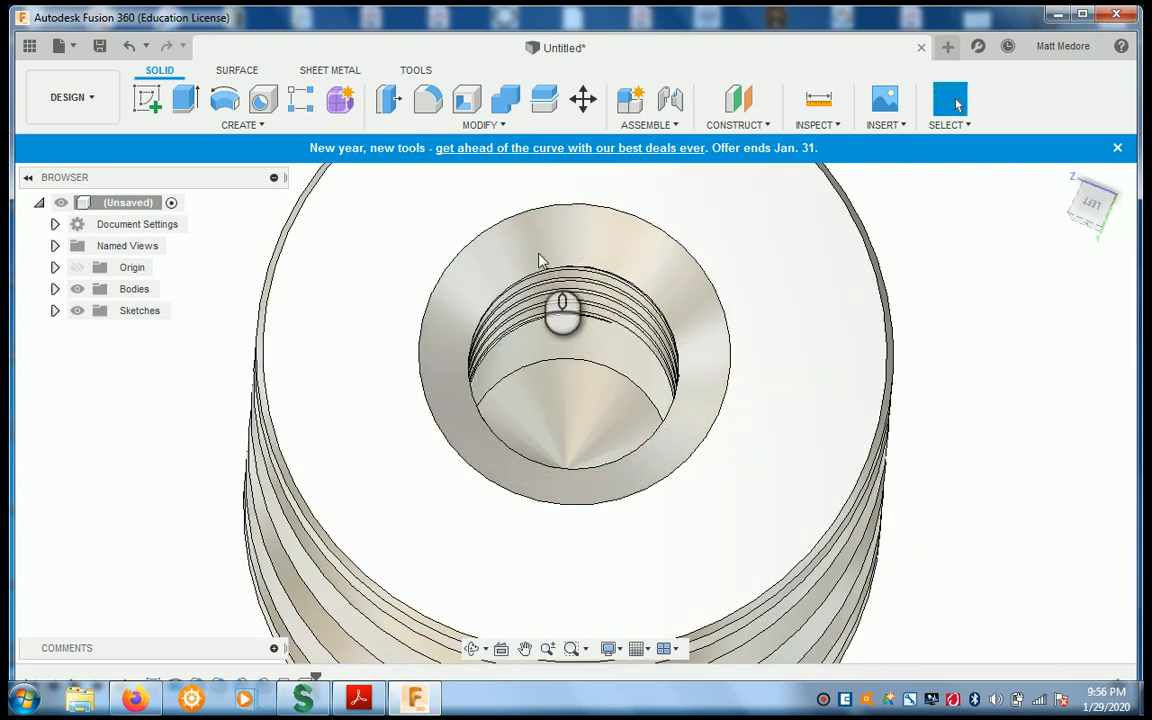
shift+middle_drag(565, 245, 599, 334)
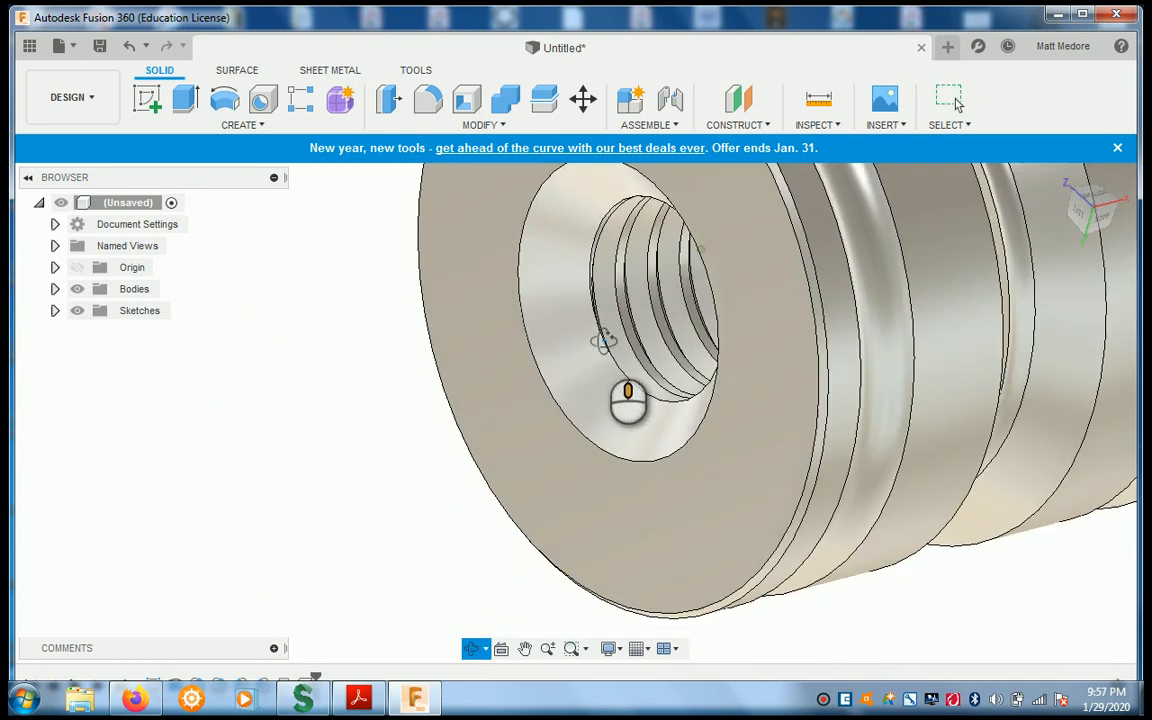
scroll(378, 436, down, 5)
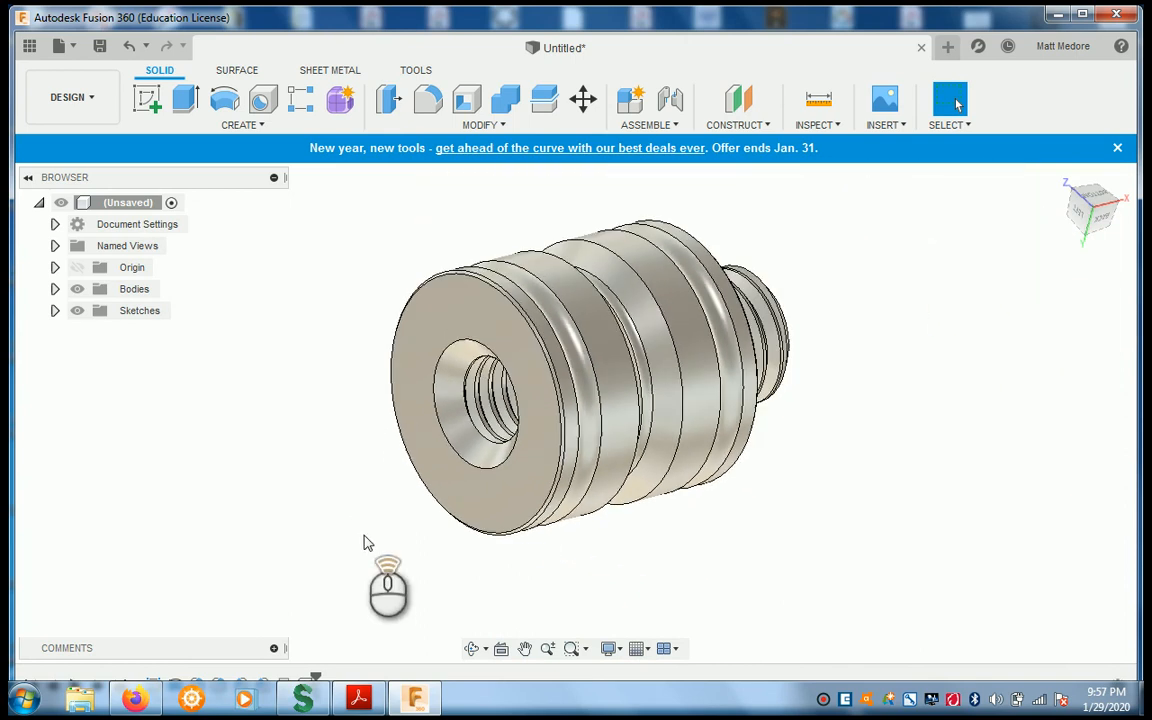
scroll(410, 318, up, 5)
shift+middle_drag(362, 425, 340, 400)
scroll(476, 468, up, 2)
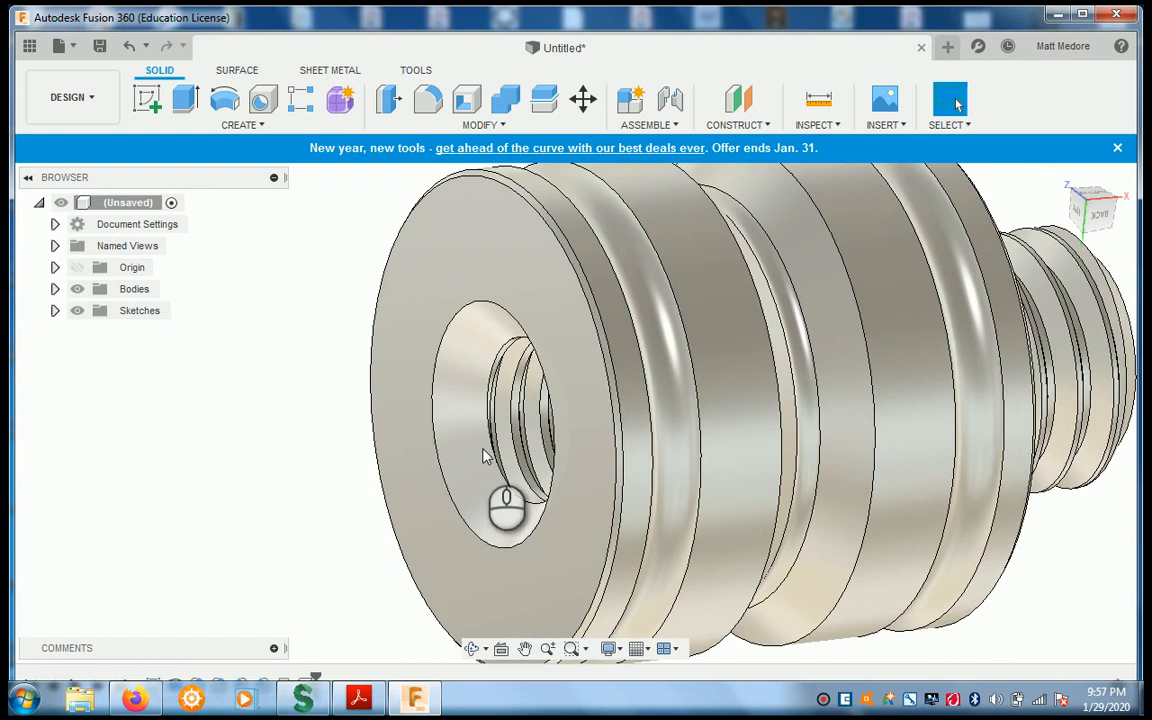
scroll(463, 415, down, 4)
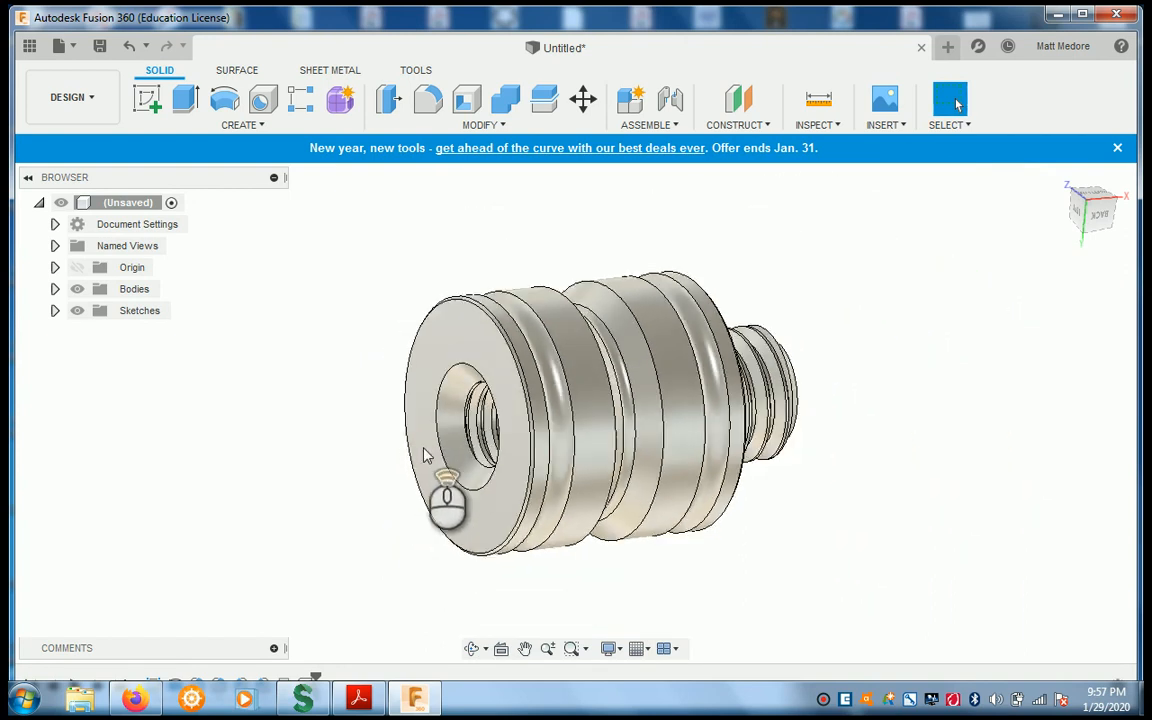
shift+middle_drag(399, 291, 293, 515)
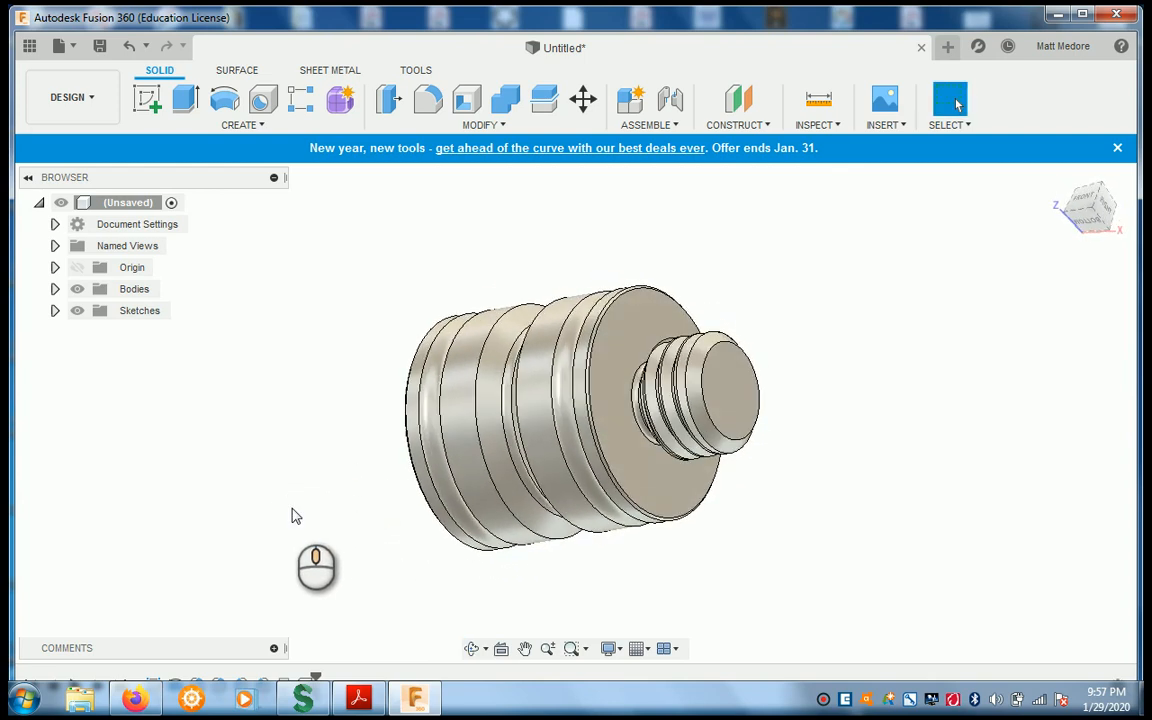